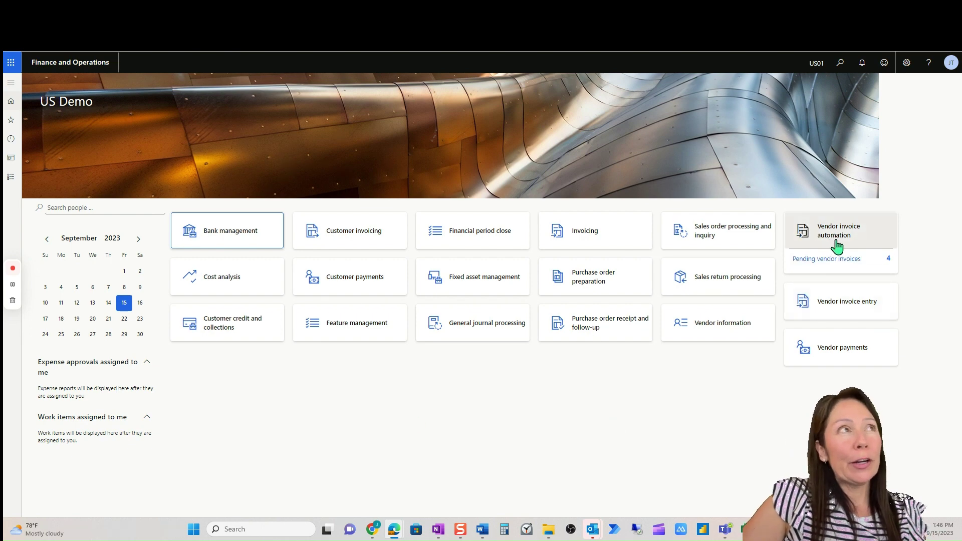
Open the Vendor invoice automation workspace and bring its Captured invoices grid (2039, 2037, 13346) into view
click(837, 245)
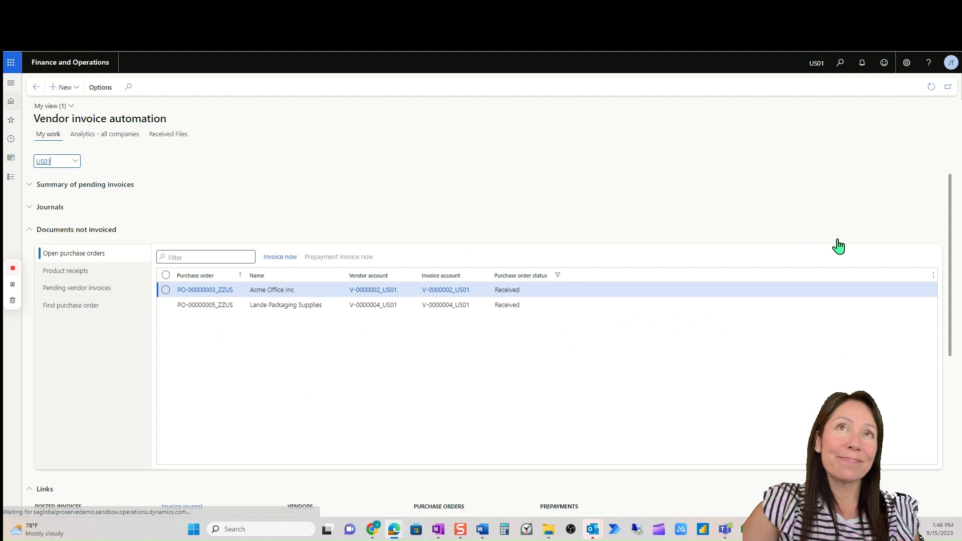
scroll(839, 246, down, 5)
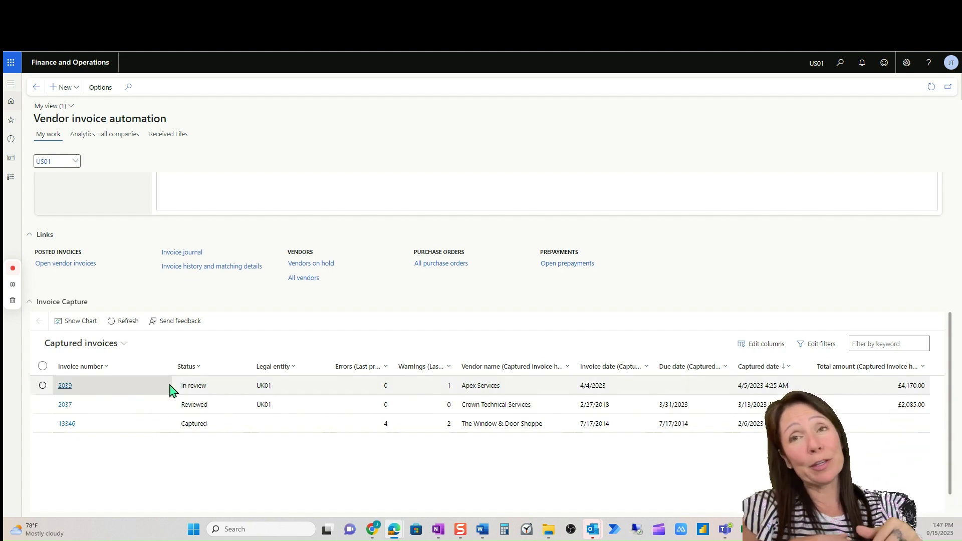
Upload Random-4.pdf through the Received Files tab so it is pending as Waiting
click(179, 138)
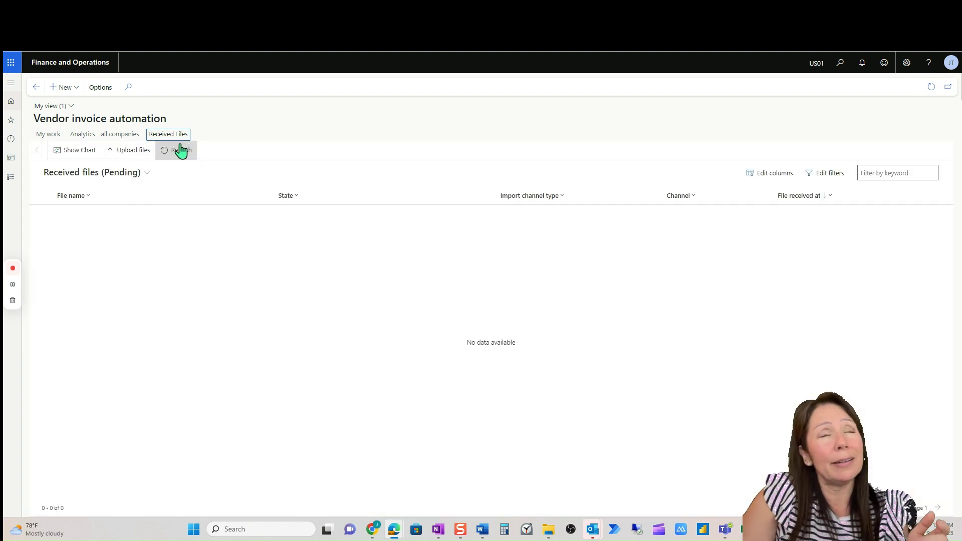
click(135, 152)
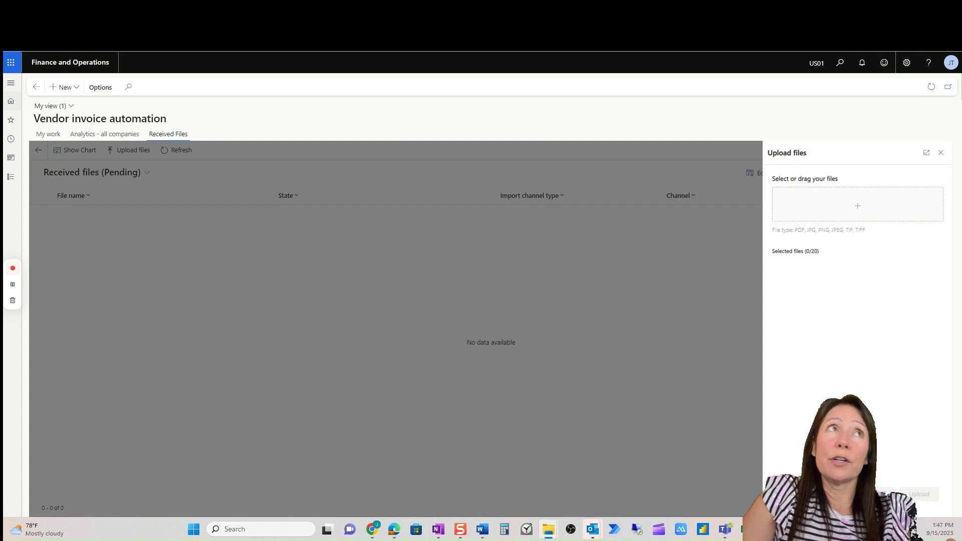
drag(961, 211, 820, 199)
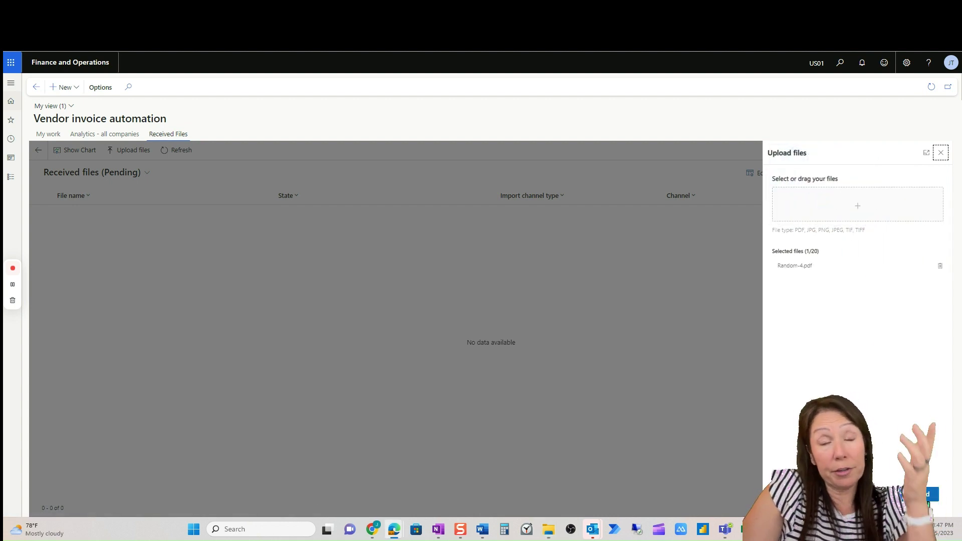
click(924, 495)
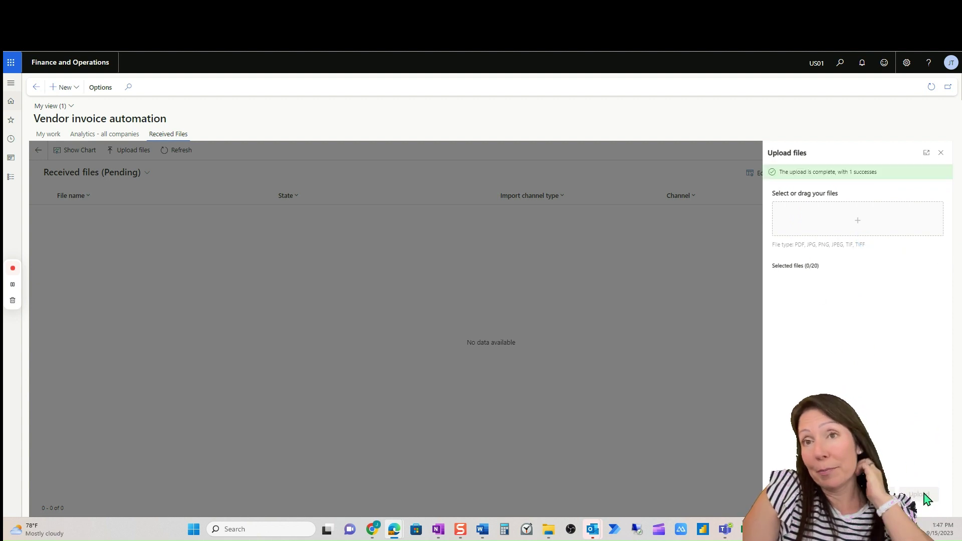
click(941, 153)
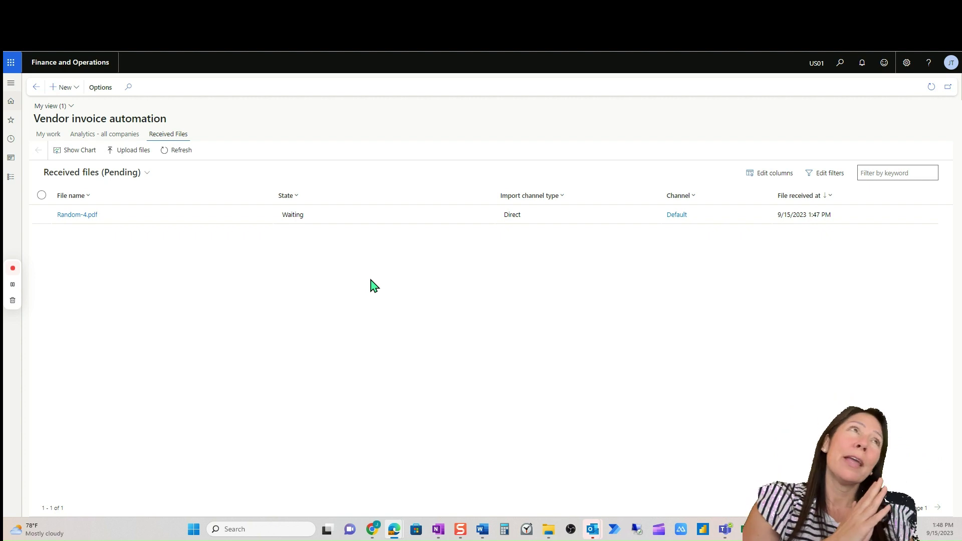
Refresh received files and captured invoices until RANDOM0004 appears, then select its row
click(181, 151)
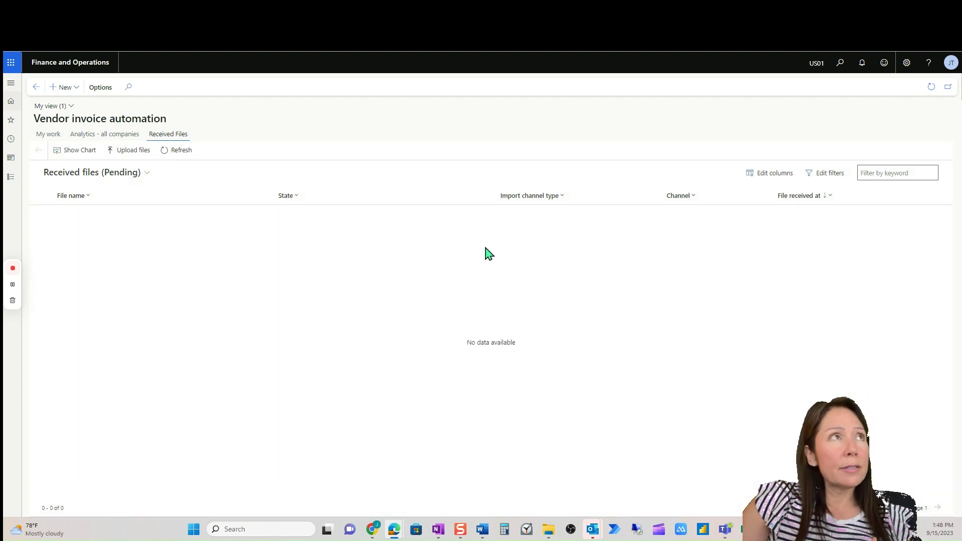
click(49, 137)
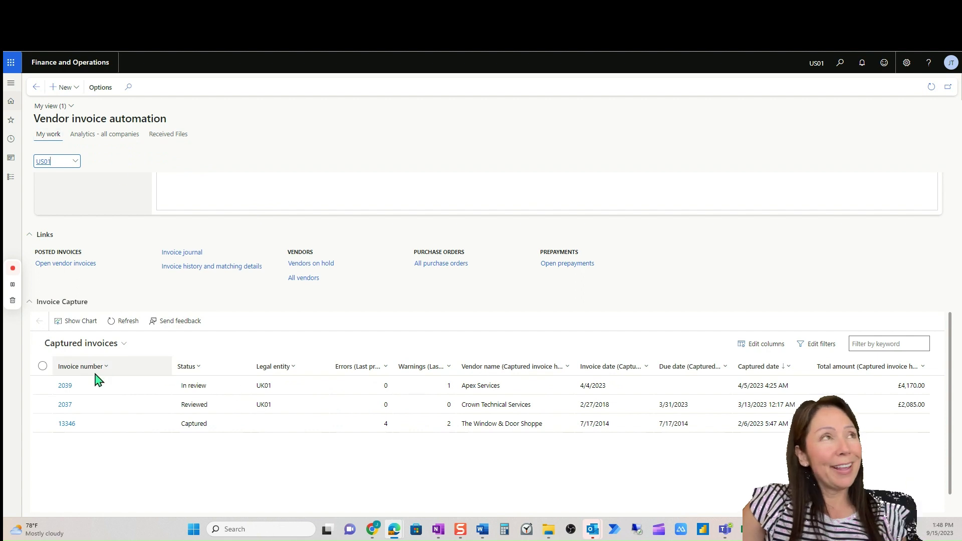
click(123, 322)
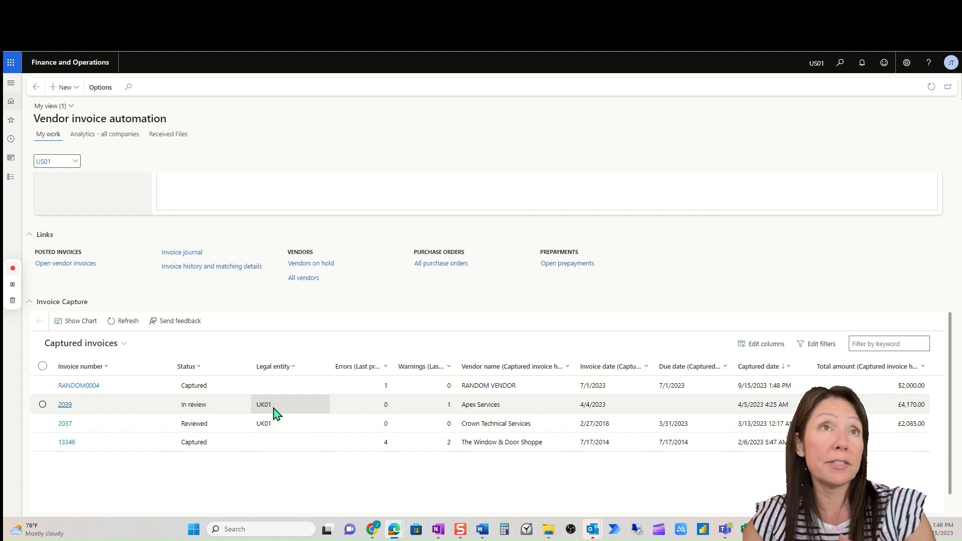
click(292, 400)
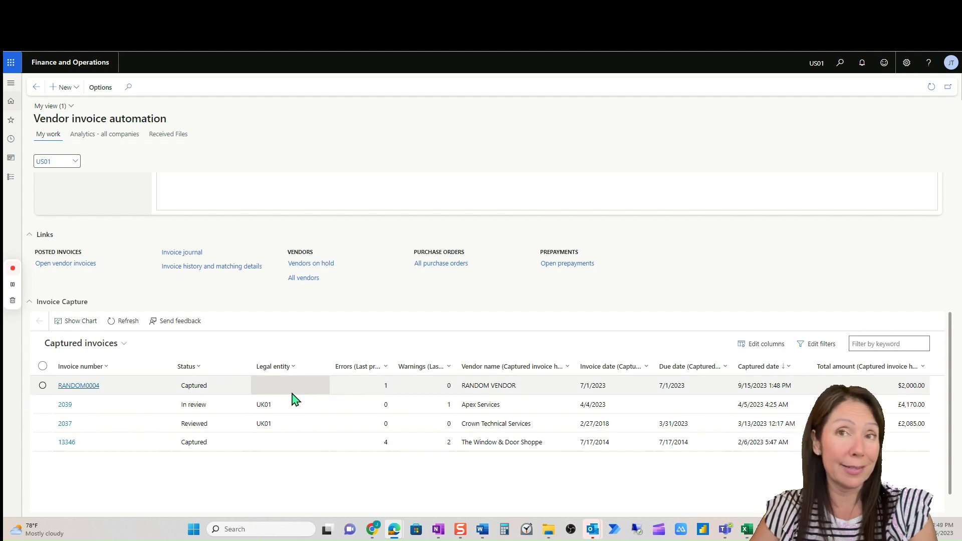
Open captured invoice RANDOM0004 and collapse its Links and Documents not invoiced sections
click(93, 389)
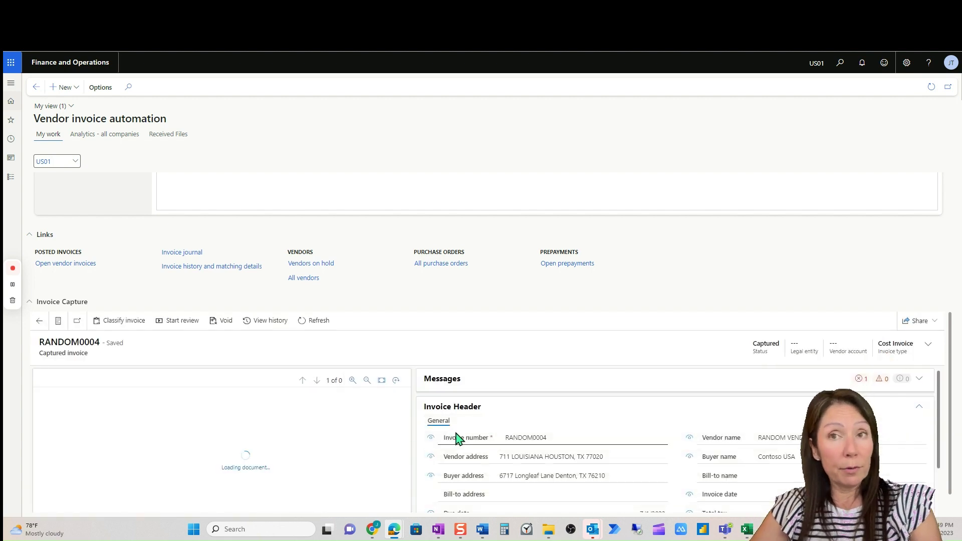
click(56, 238)
scroll(146, 241, up, 4)
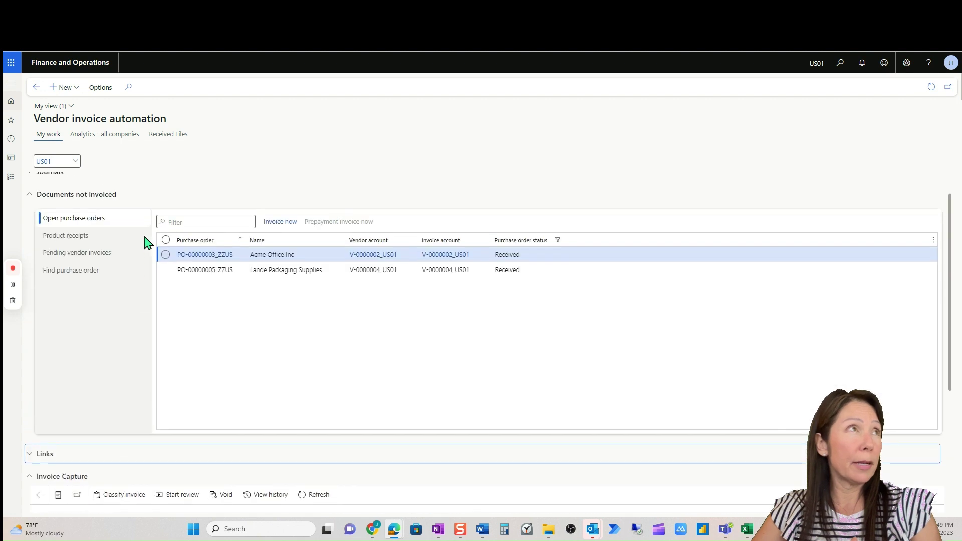
click(126, 202)
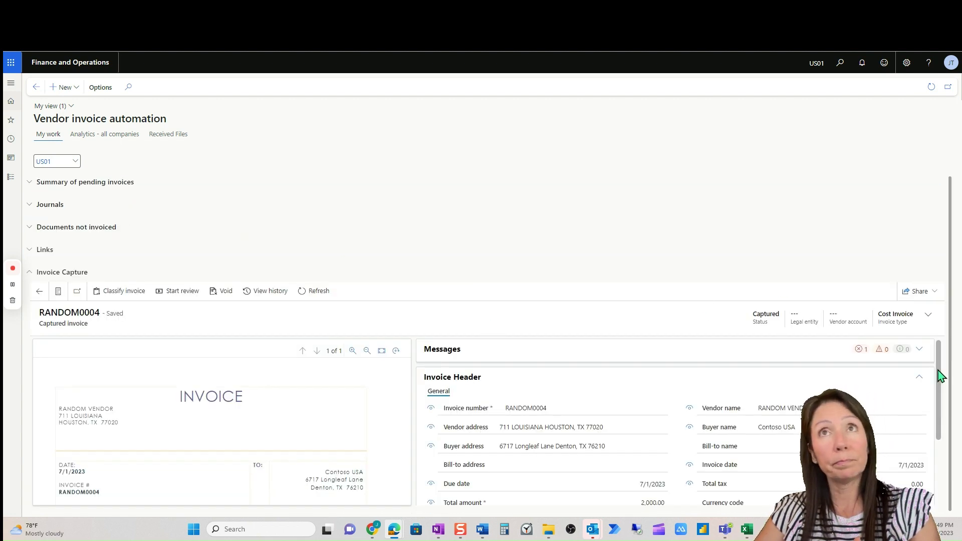
Scroll through the document preview, Invoice Header and the single REPAIR invoice line
mouse_move(940, 377)
mouse_down()
mouse_move(939, 393)
mouse_move(942, 382)
mouse_up()
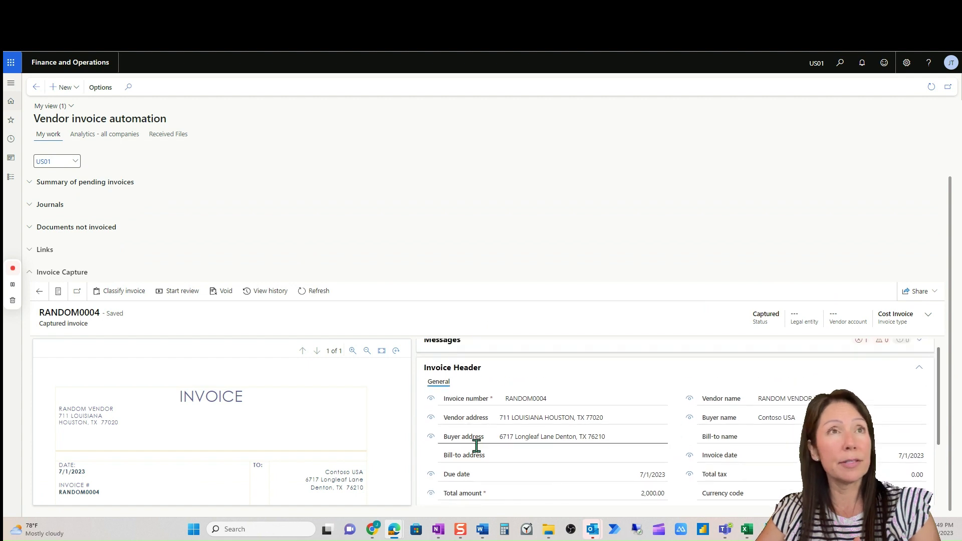
scroll(371, 434, down, 1)
scroll(371, 435, down, 2)
scroll(371, 434, up, 3)
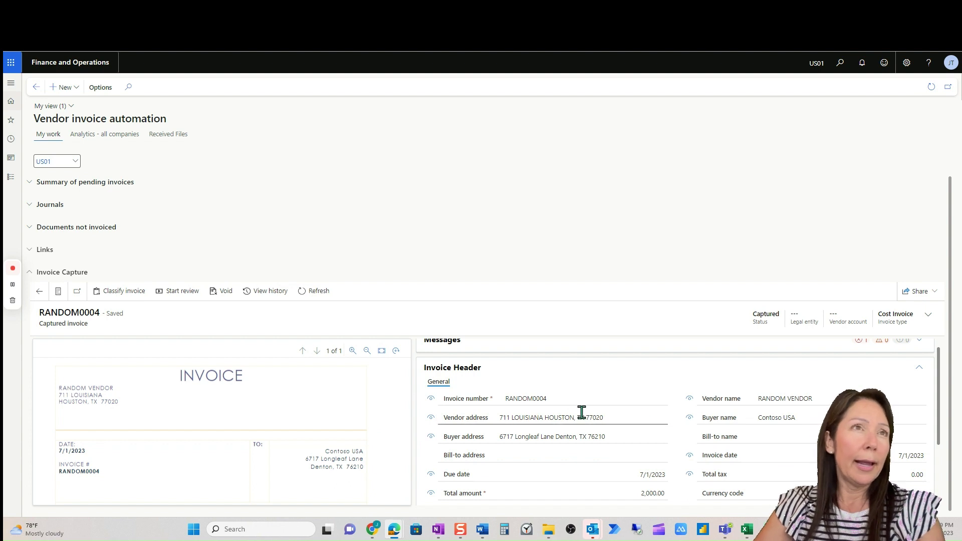
scroll(780, 430, down, 1)
scroll(785, 440, up, 1)
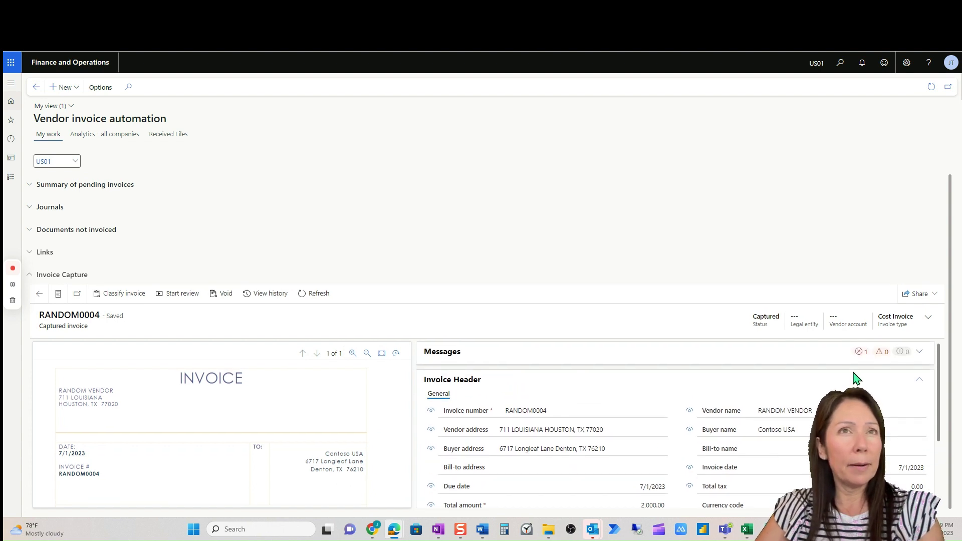
scroll(897, 421, down, 2)
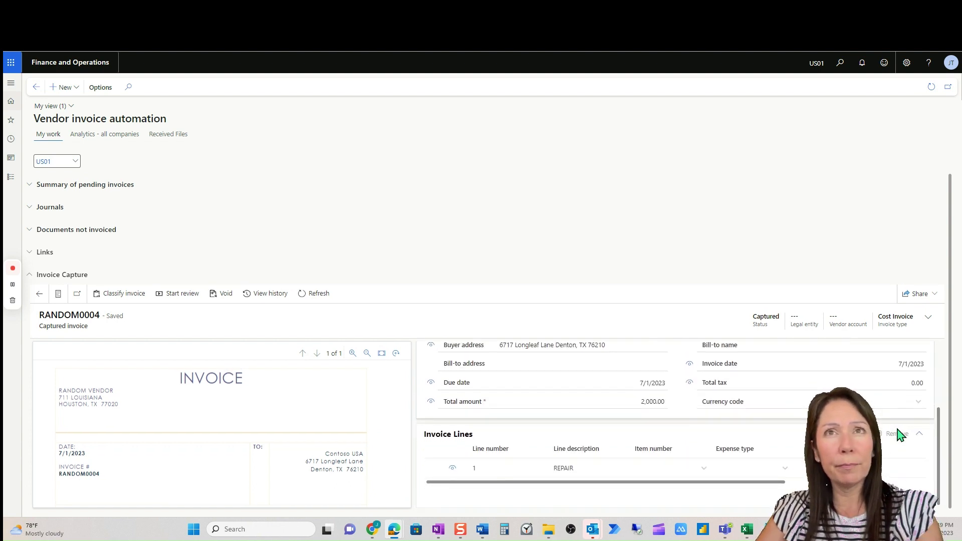
scroll(954, 458, down, 1)
scroll(957, 442, up, 1)
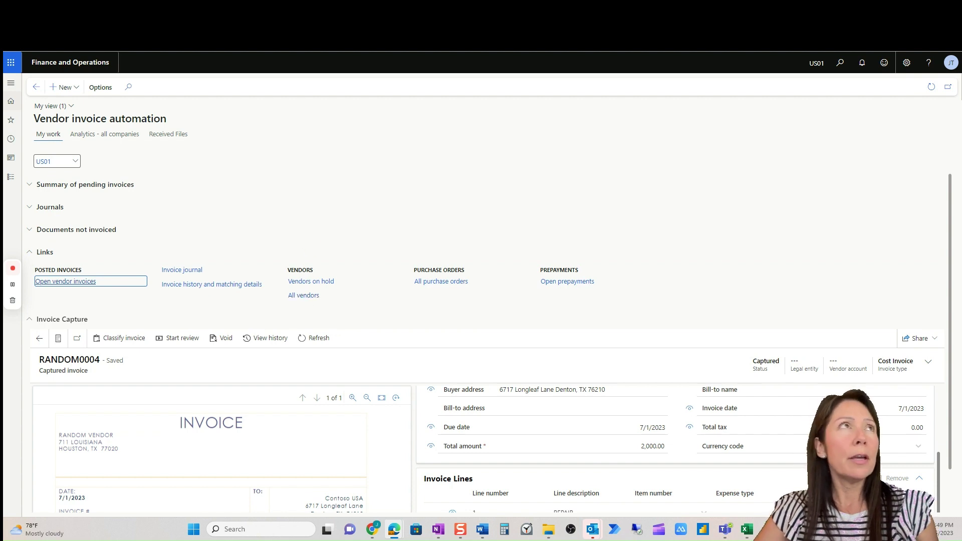
Duplicate the browser tab and go to the All vendors list
right_click(125, 48)
click(178, 63)
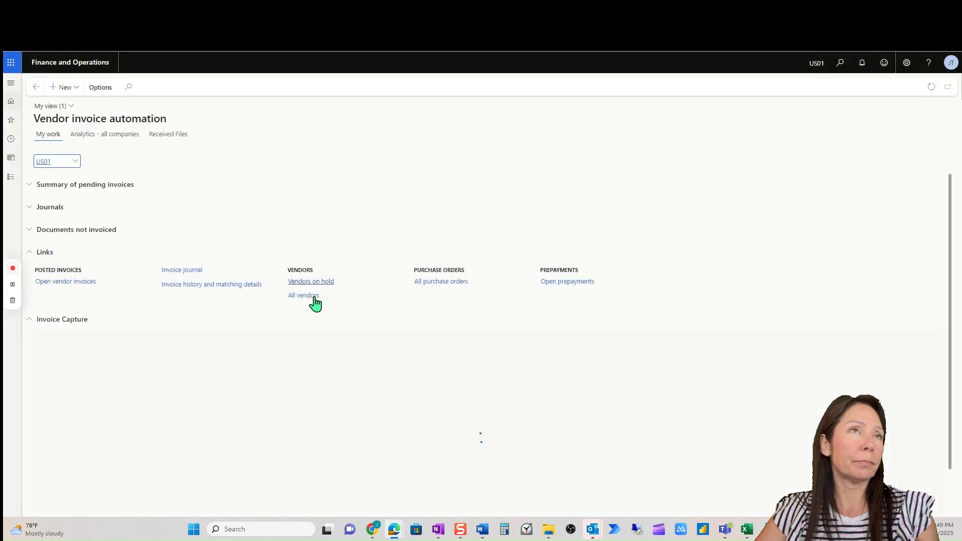
click(304, 296)
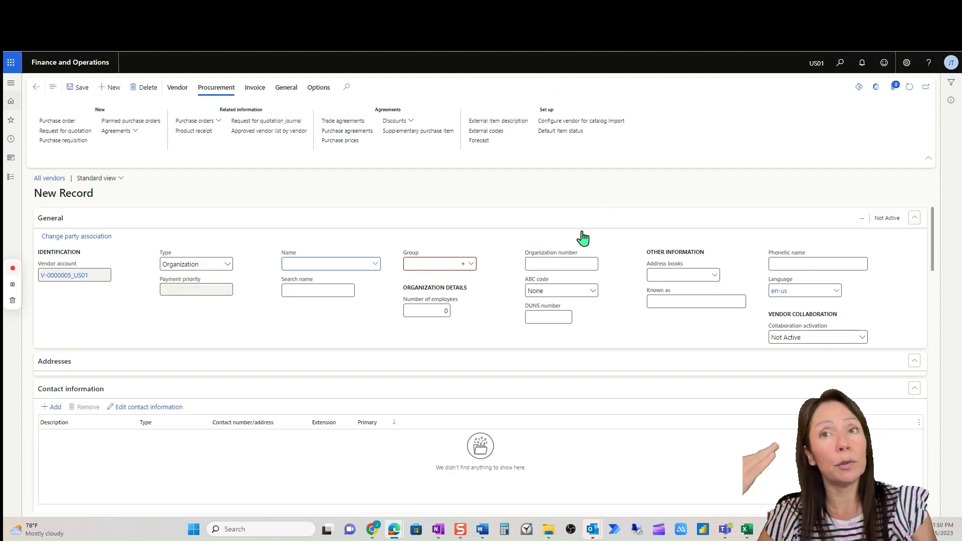
Create vendor Random with vendor group DOM and sales tax group FL, and save it
text(Random)
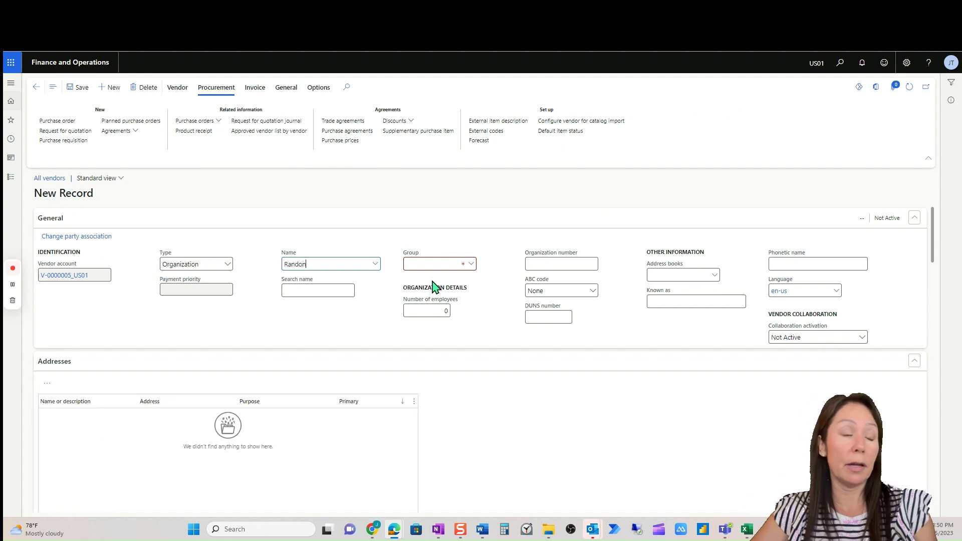
click(473, 265)
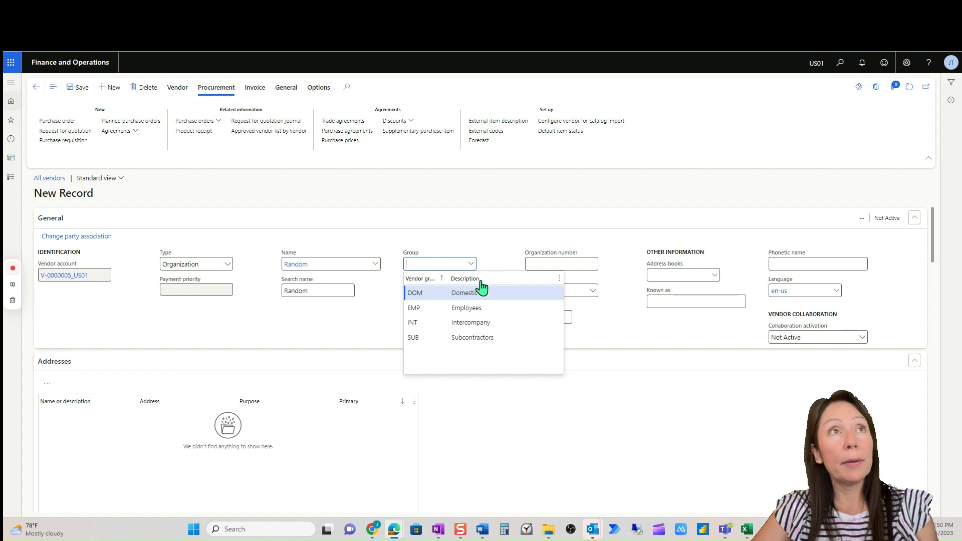
click(466, 293)
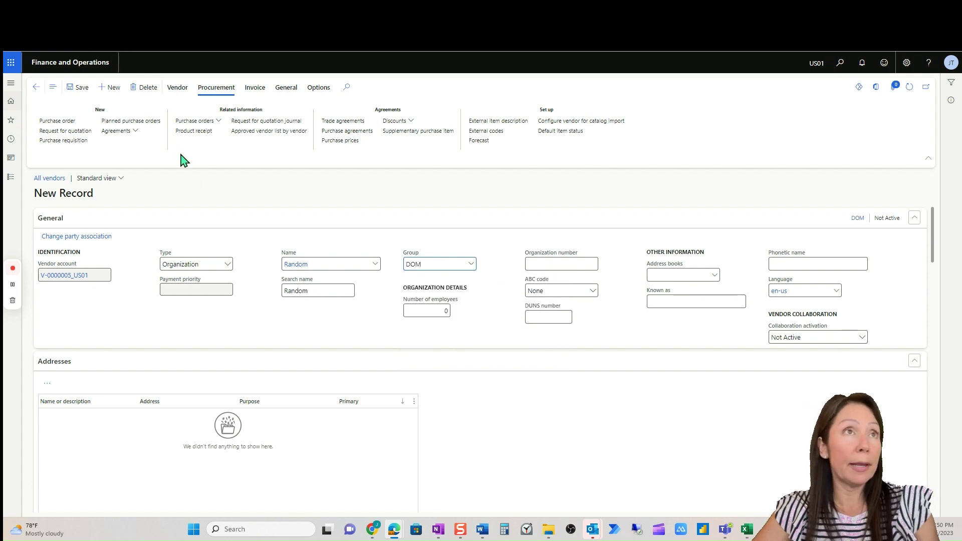
scroll(700, 406, down, 15)
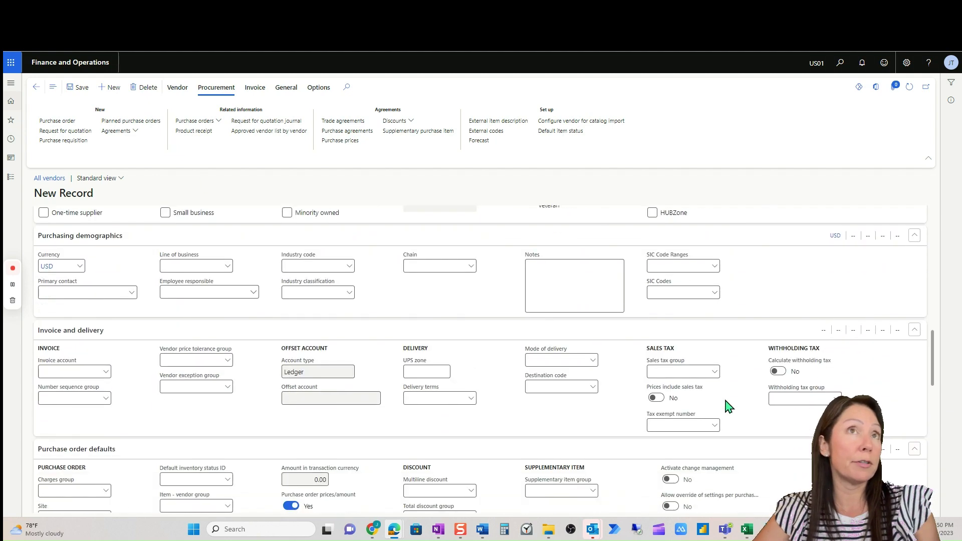
click(717, 375)
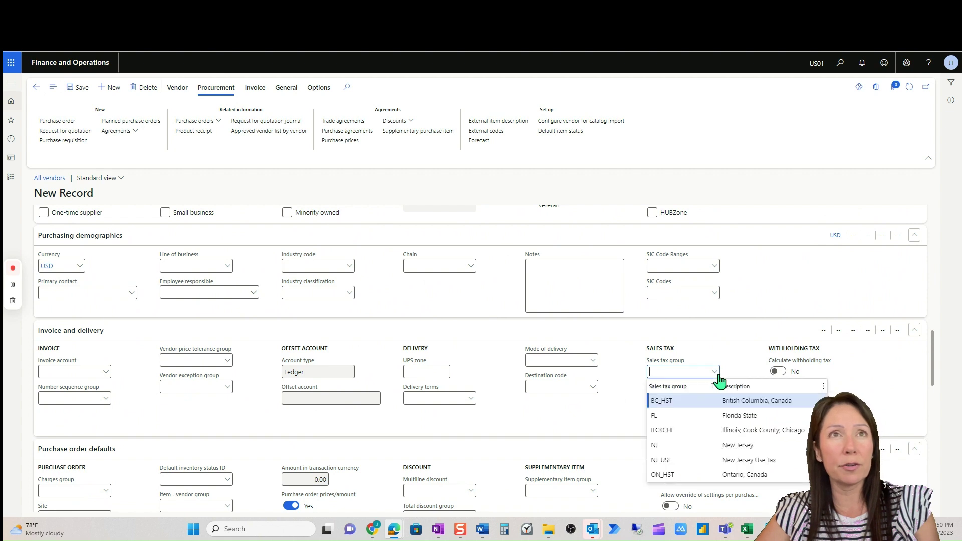
click(727, 417)
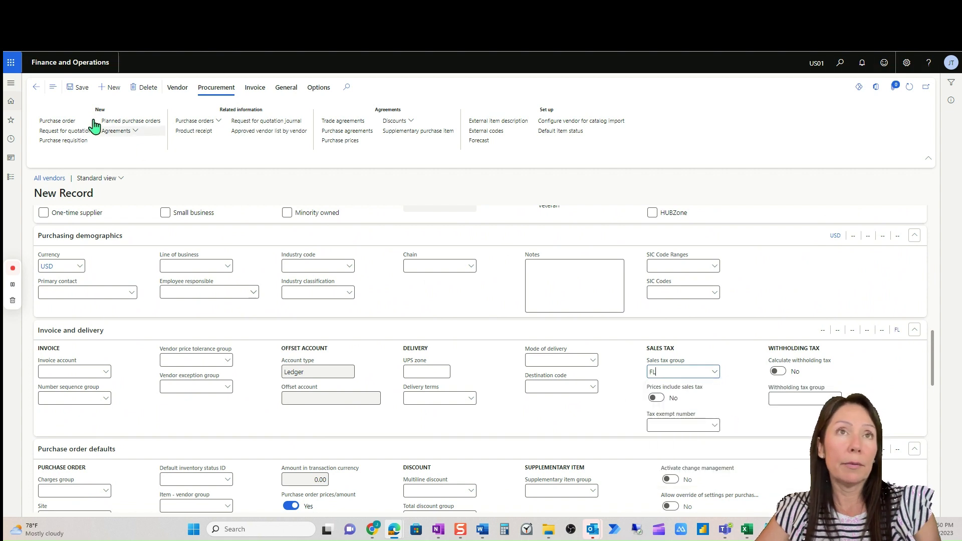
click(81, 91)
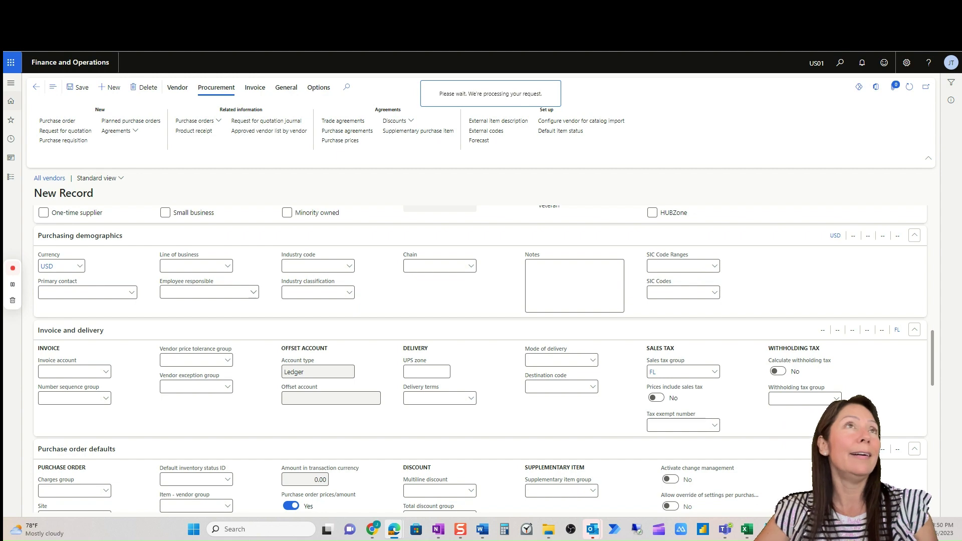
Open a new browser tab and move to the Invoice capture captured invoices page
key(ctrl+t)
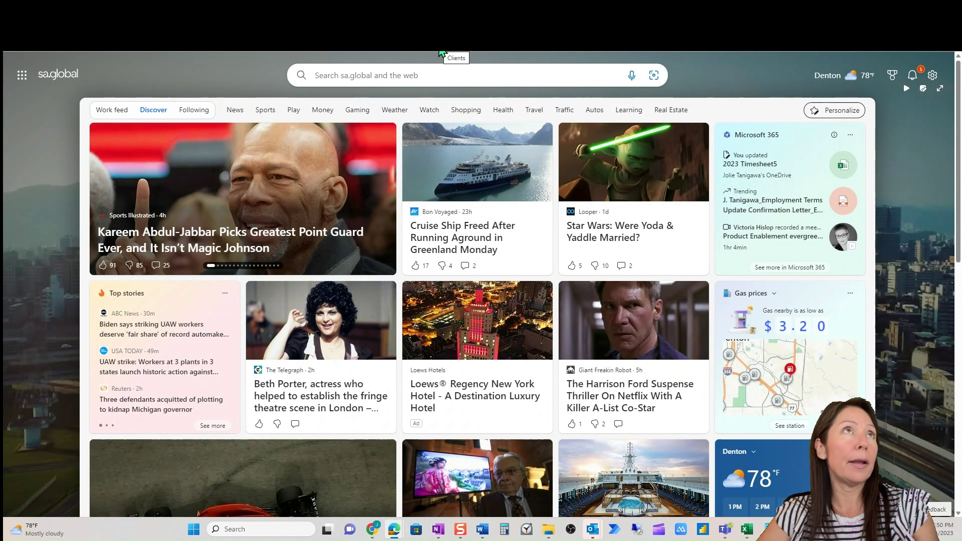
click(165, 50)
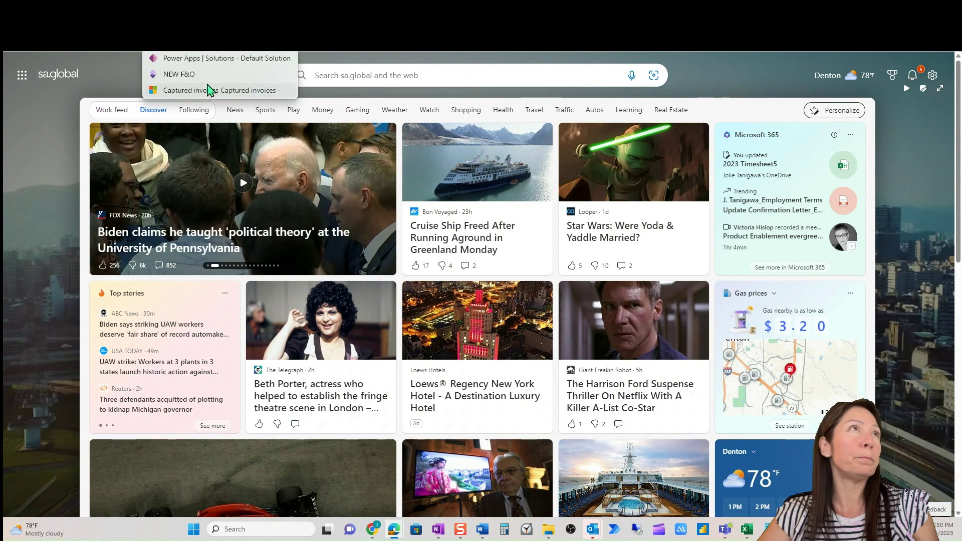
key(ctrl+Tab)
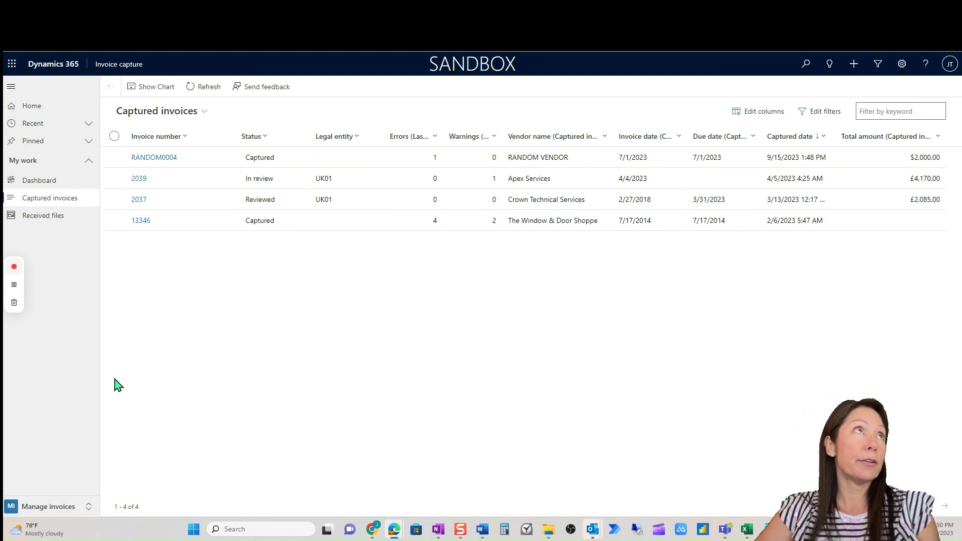
Switch to the Setup system area and expand the Manage mapping rules and Setup system groups
click(86, 507)
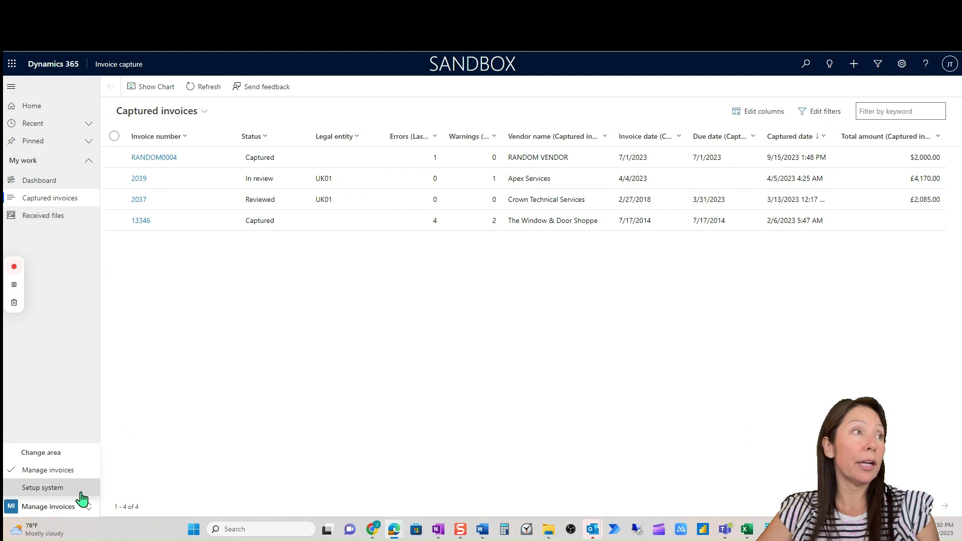
click(43, 487)
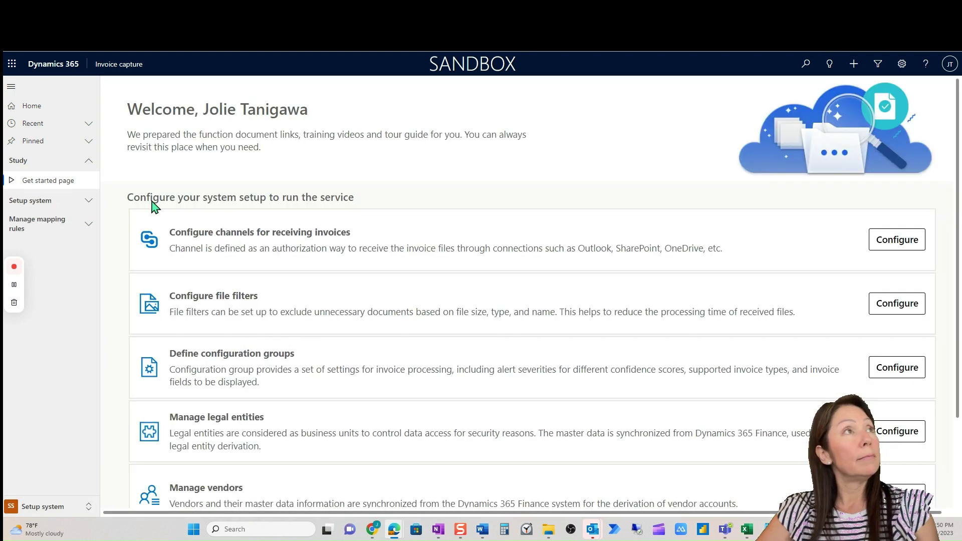
click(86, 225)
click(87, 201)
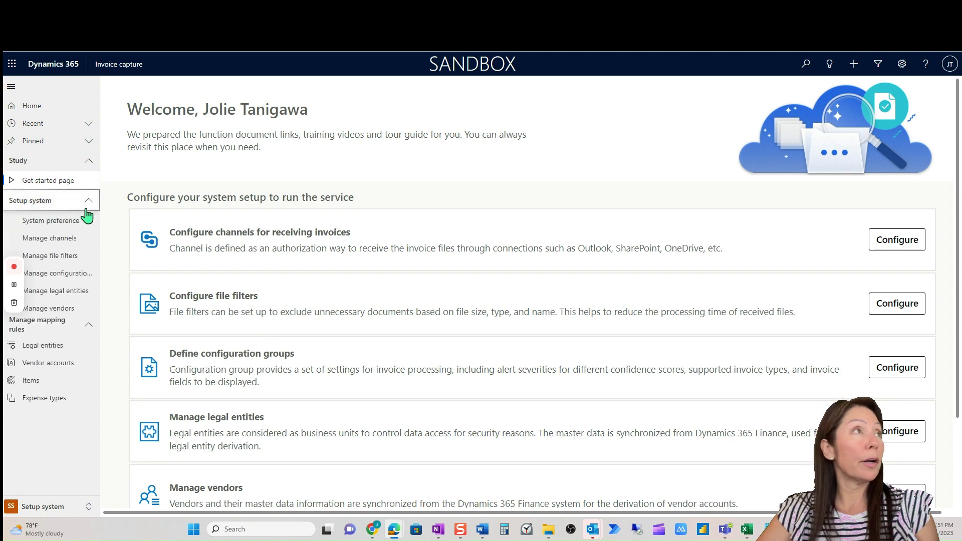
In Manage vendors, try Sync by selection filtered on name 'ra', then close that panel
click(72, 315)
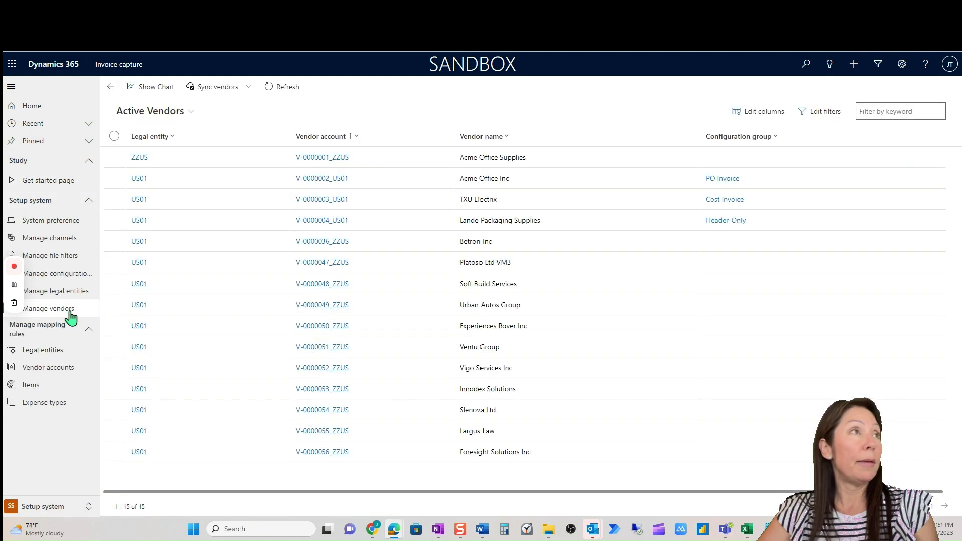
click(245, 89)
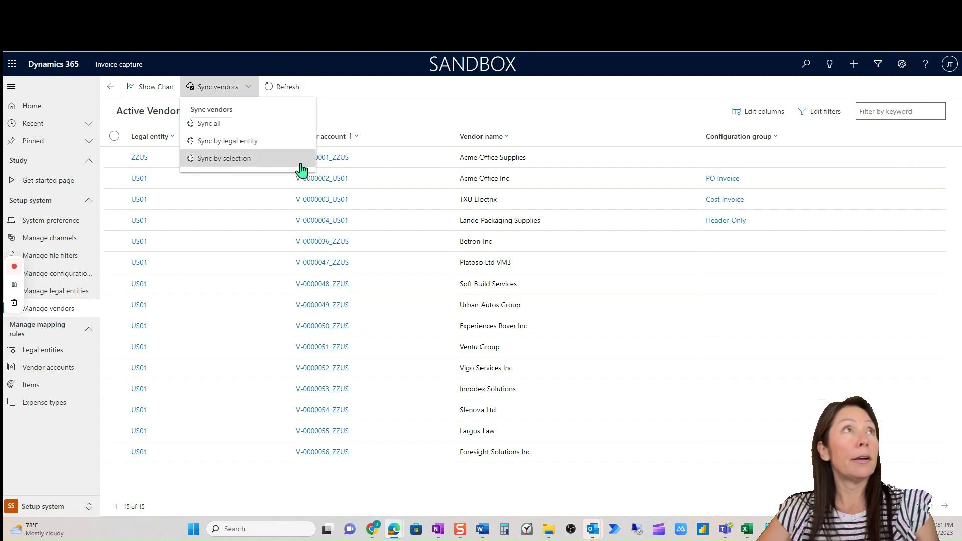
click(224, 158)
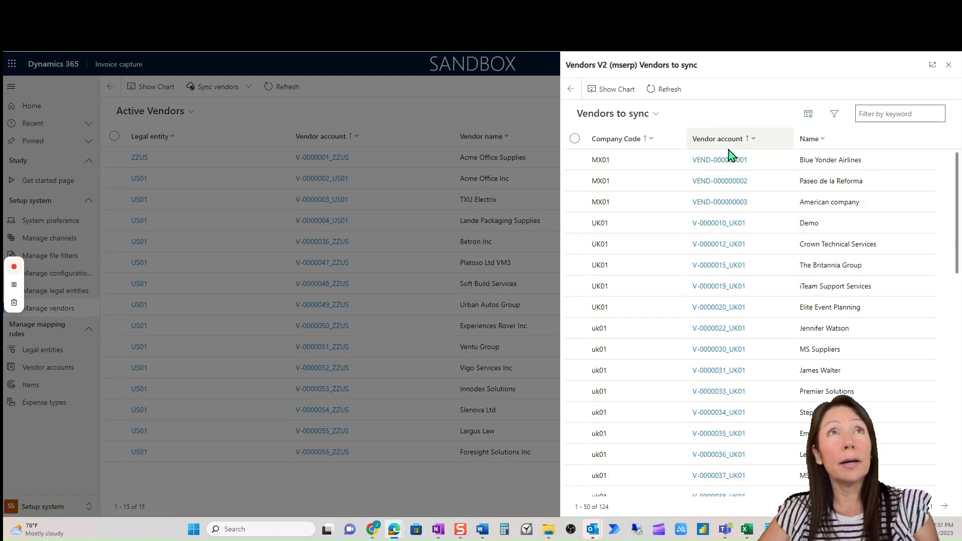
click(826, 142)
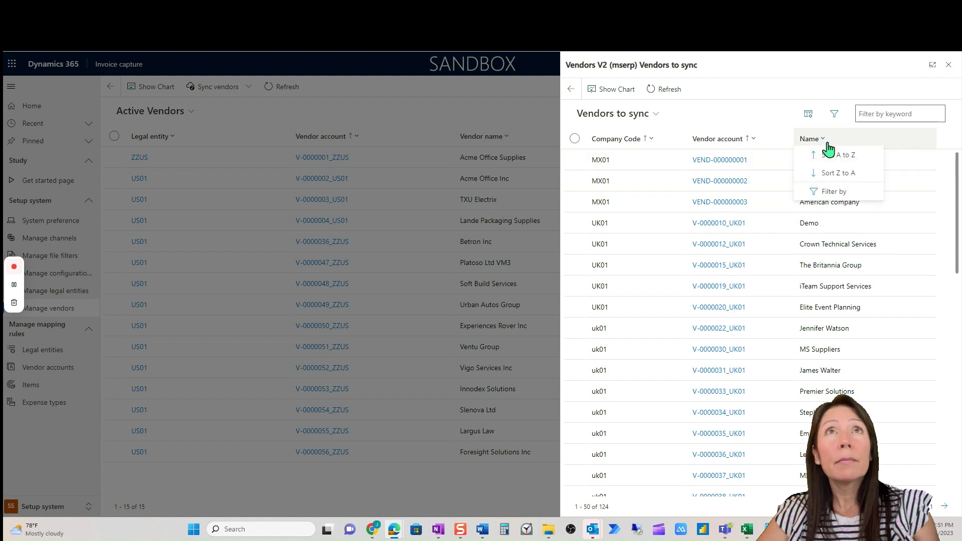
click(835, 191)
click(851, 204)
text(rando)
key(Return)
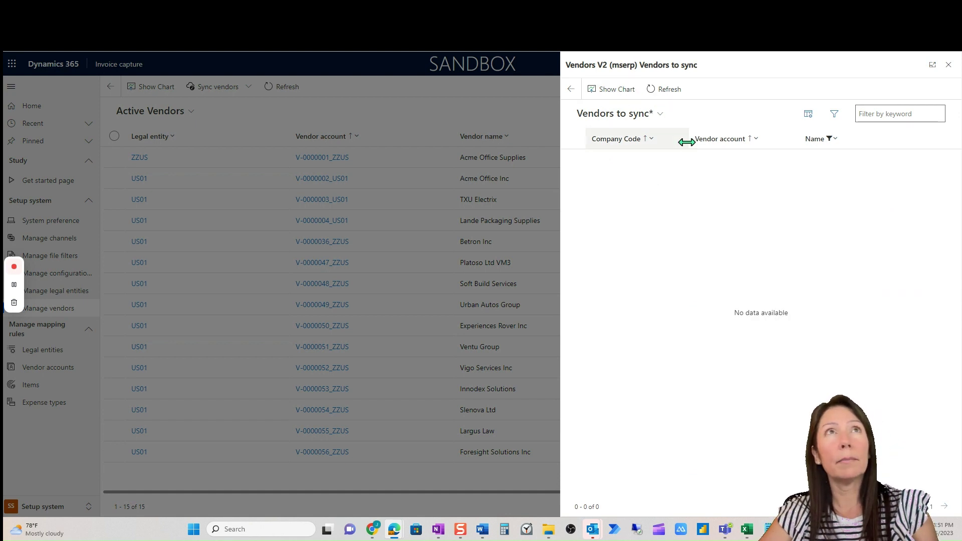
click(670, 90)
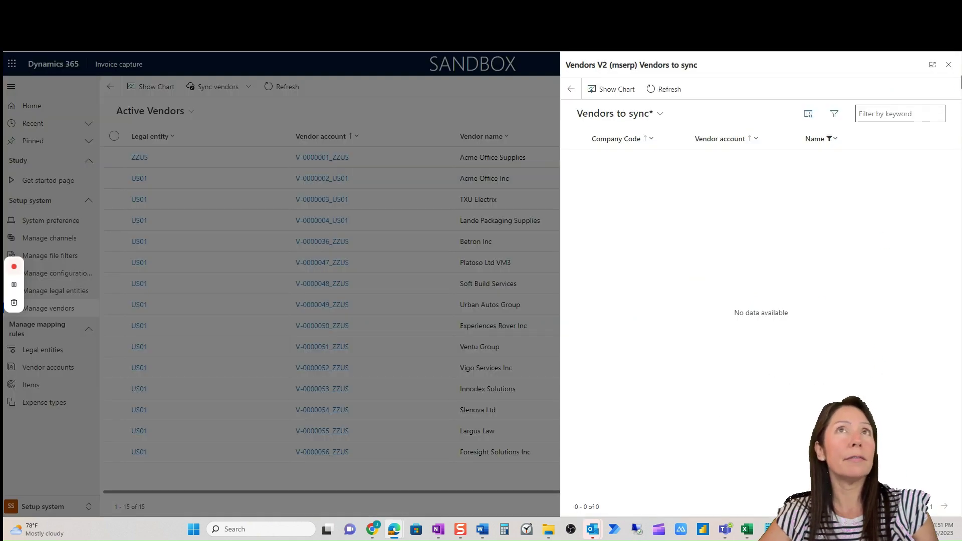
click(949, 64)
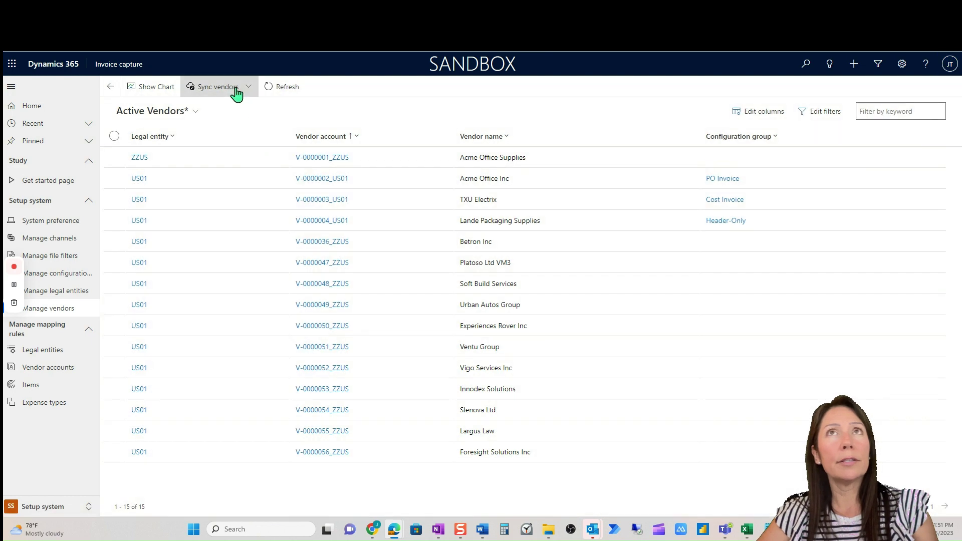
Sync vendors by legal entity US01 to bring in Random
click(237, 94)
click(248, 144)
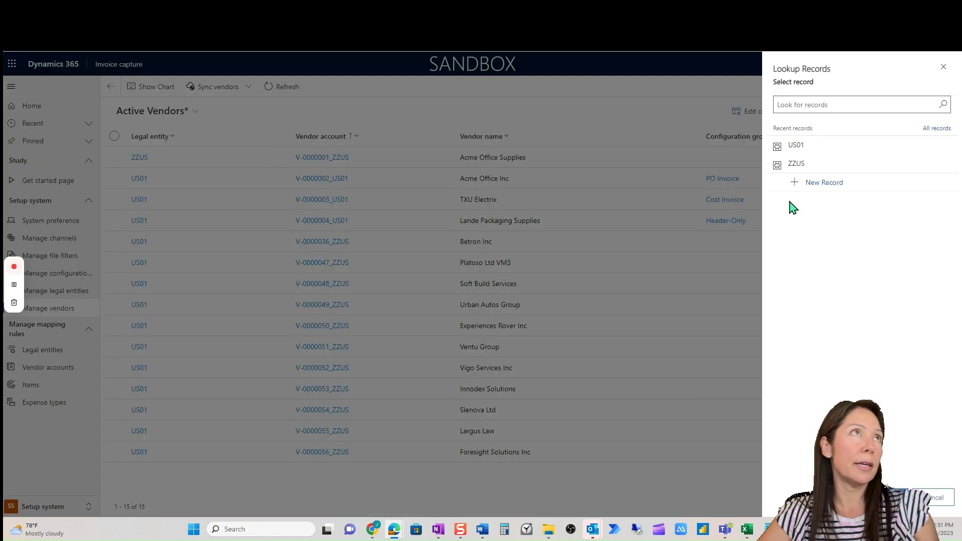
click(799, 149)
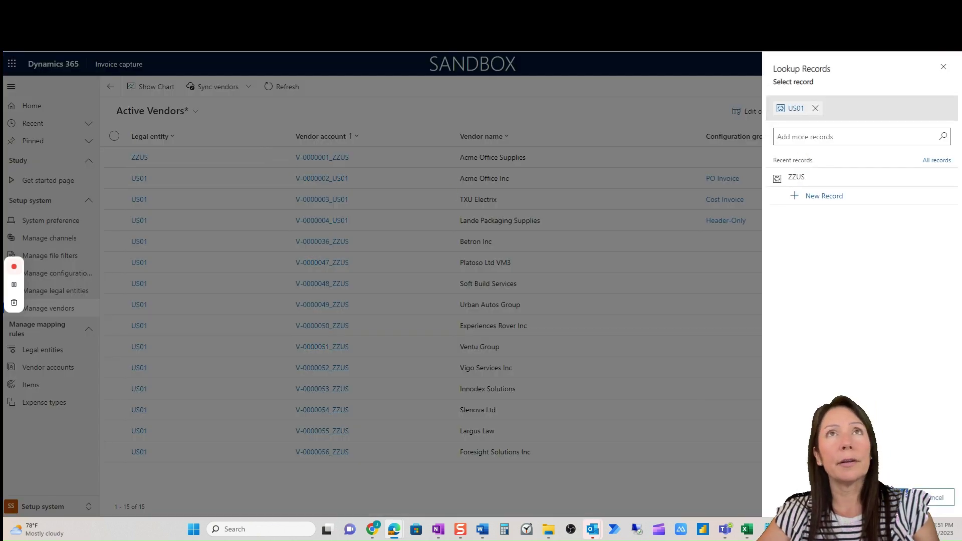
click(900, 497)
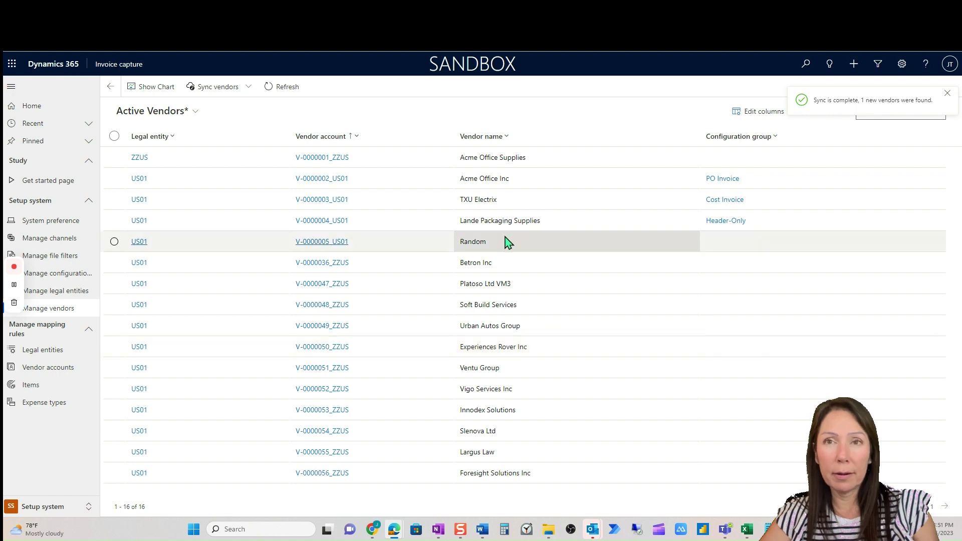
Select the synced Random vendor, then start classifying RANDOM0004 under legal entity US01
click(504, 242)
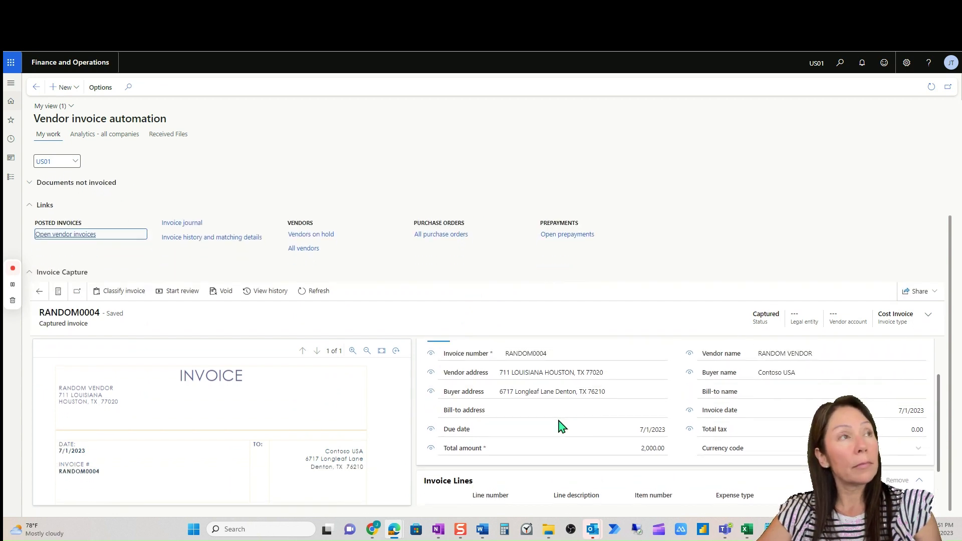
click(122, 296)
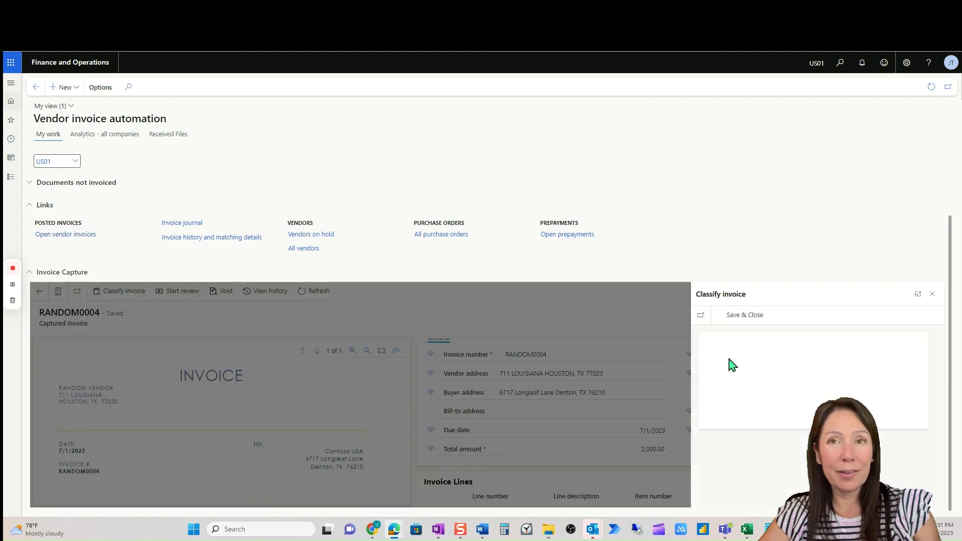
click(816, 349)
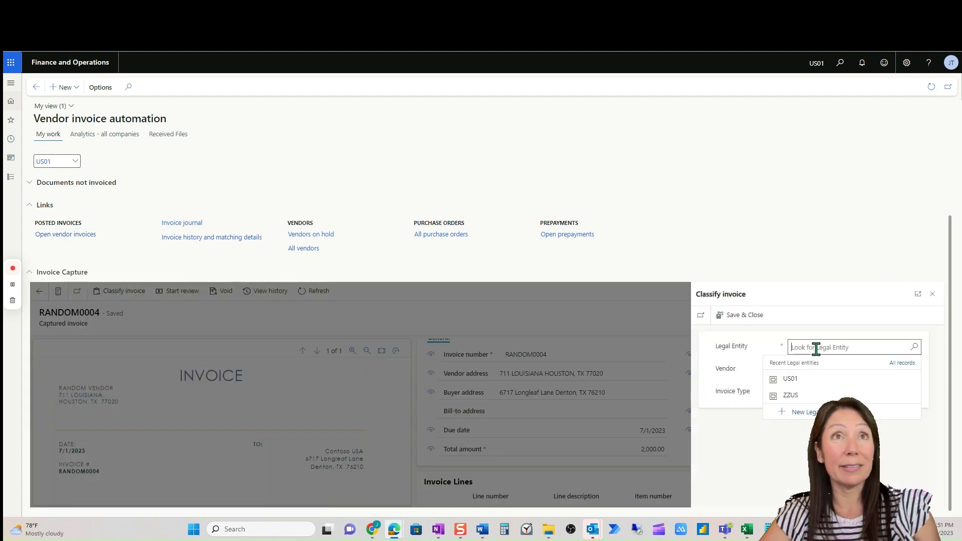
click(814, 378)
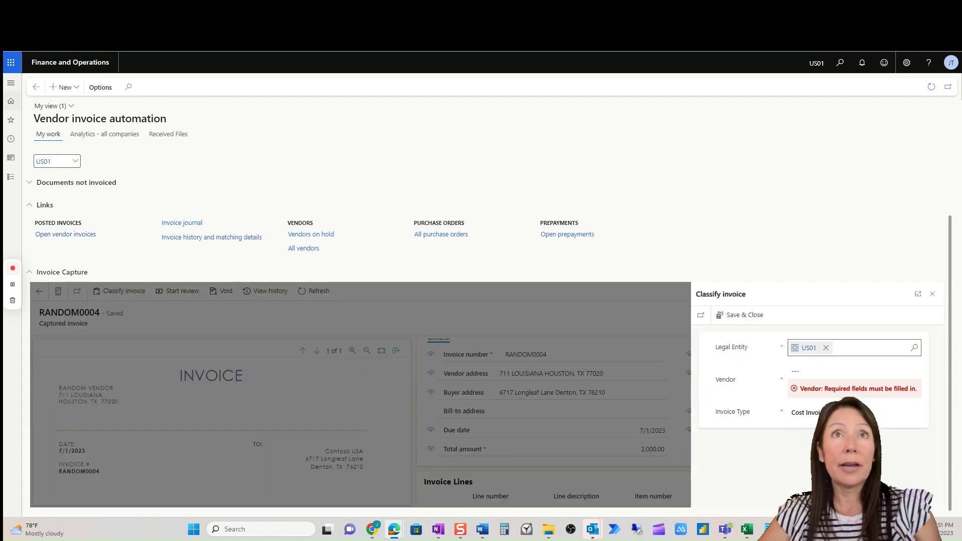
Search the Vendor lookup for 'random' and '*random*', then open Advanced lookup
click(831, 372)
key(Return)
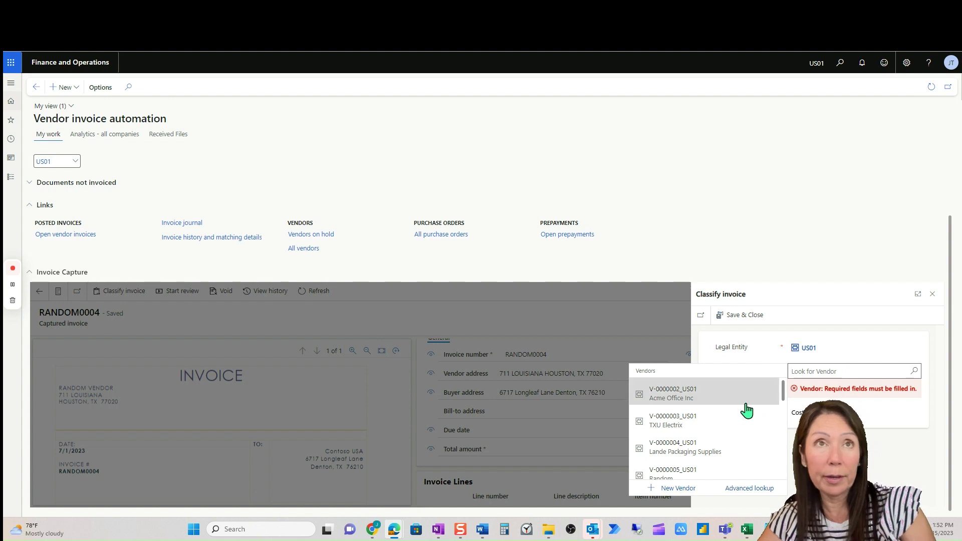
text(ra)
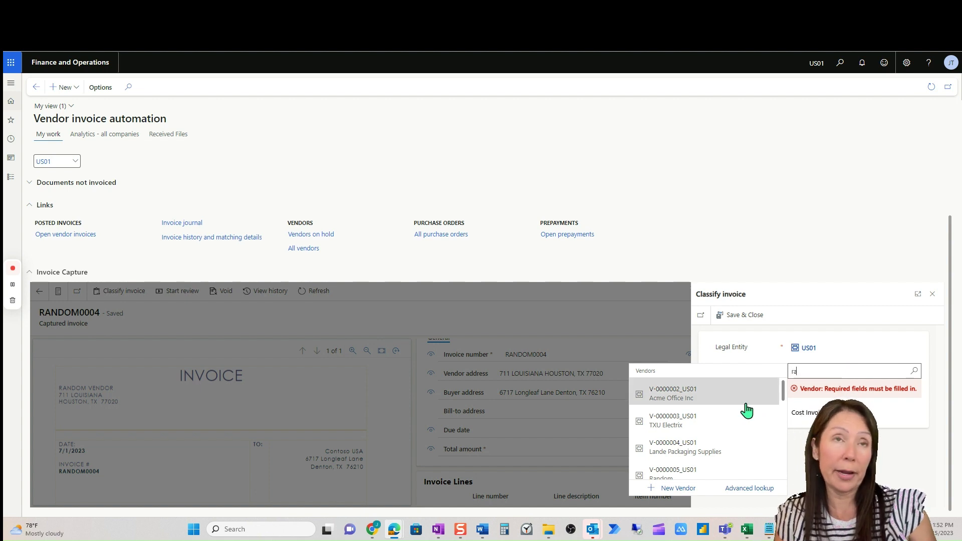
text(ndom)
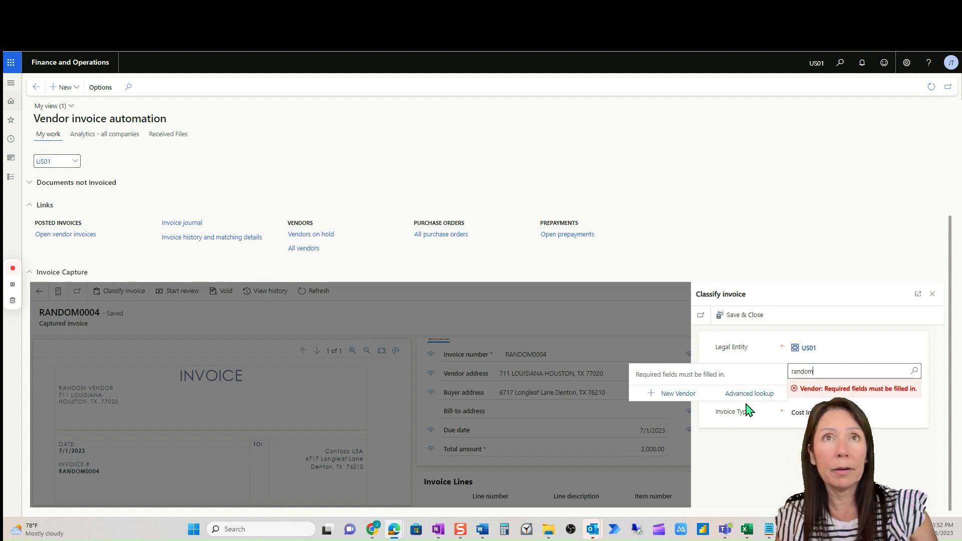
key(BackSpace)
key(BackSpace)
key(BackSpace)
key(BackSpace)
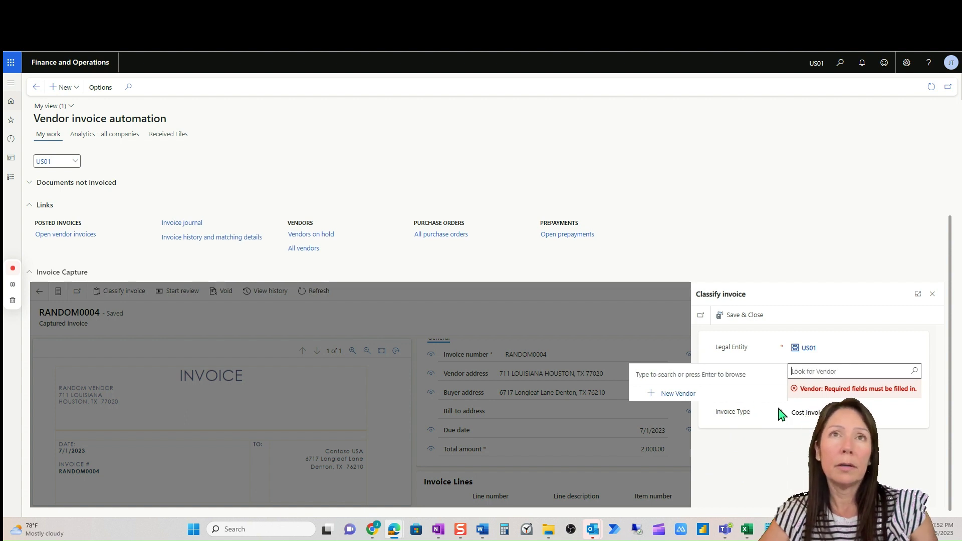
text(*random)
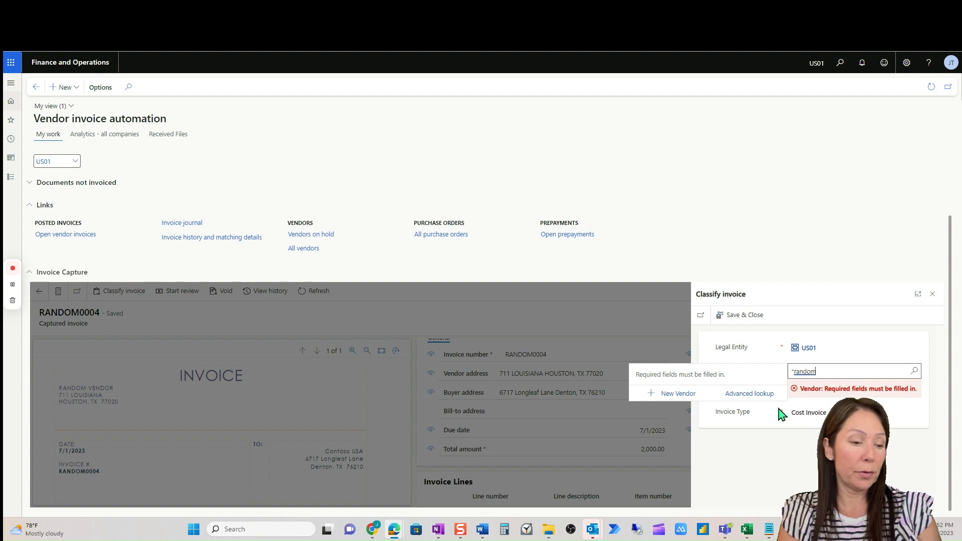
text(*)
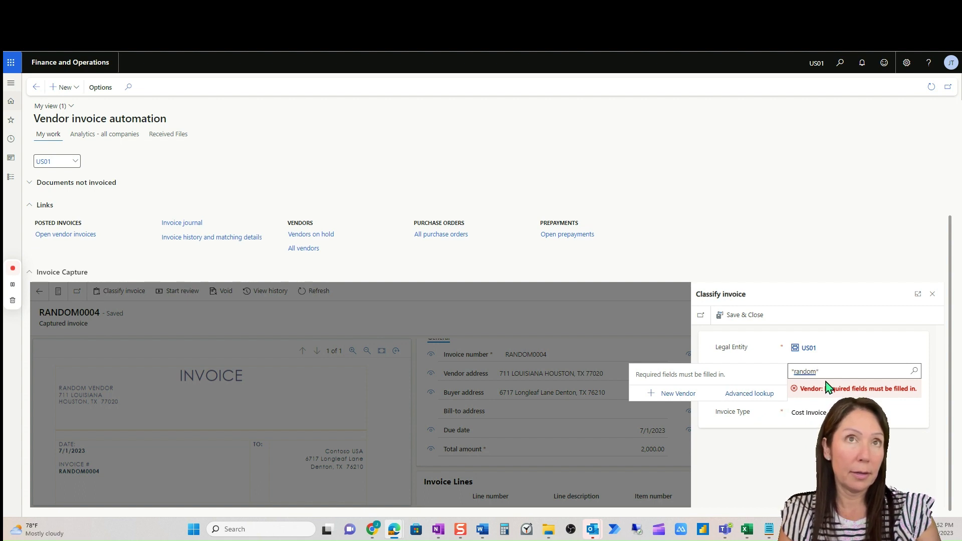
key(ctrl+a)
key(BackSpace)
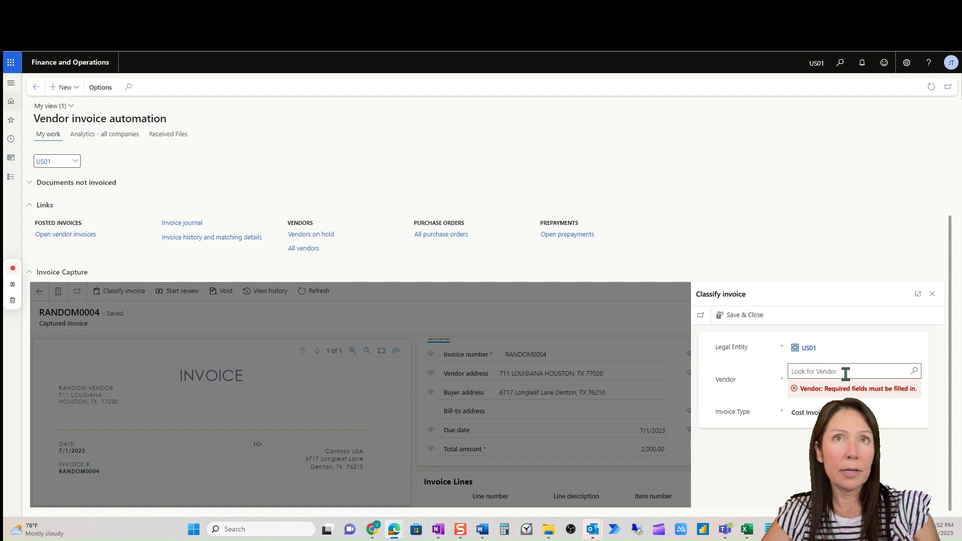
click(865, 372)
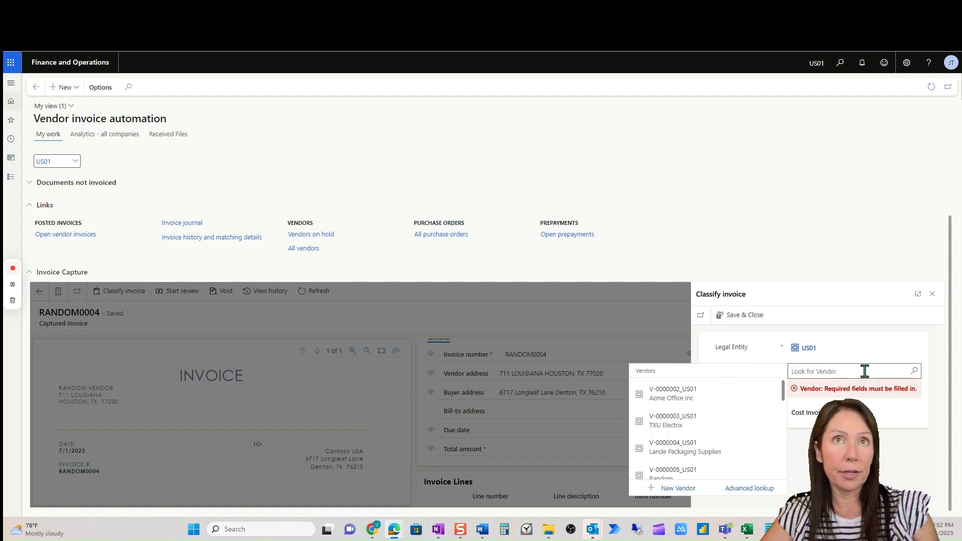
scroll(754, 428, down, 1)
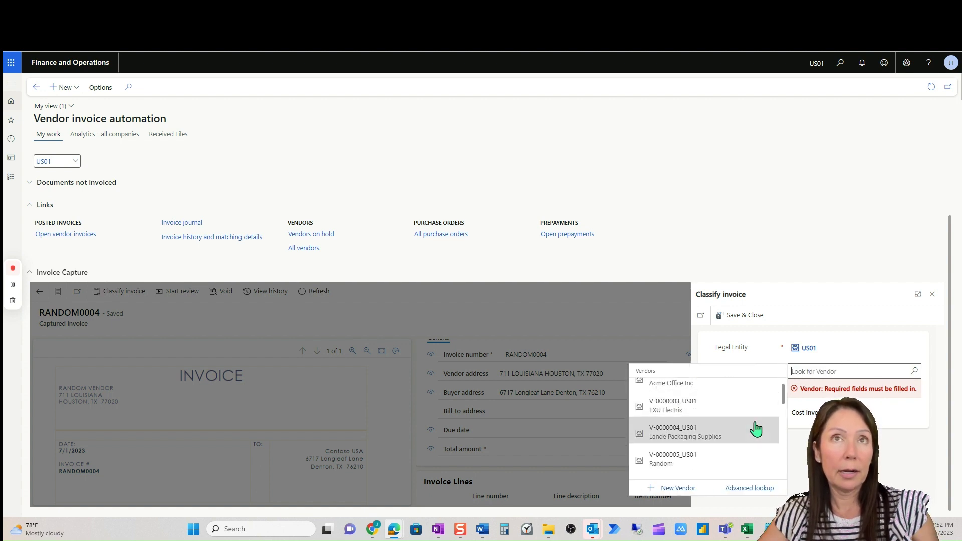
click(752, 487)
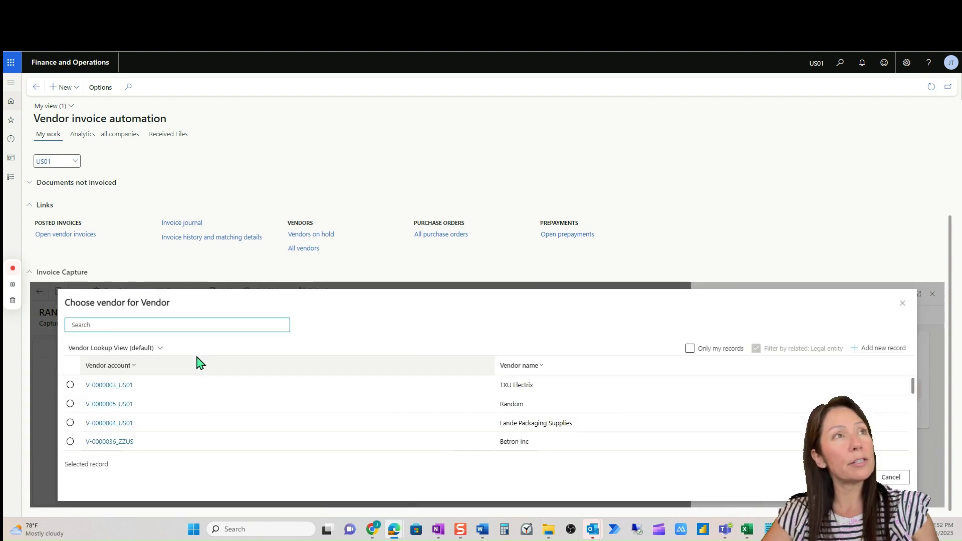
Search 'random' in the Choose vendor list, clear it and browse the vendors sorted by name
text(random)
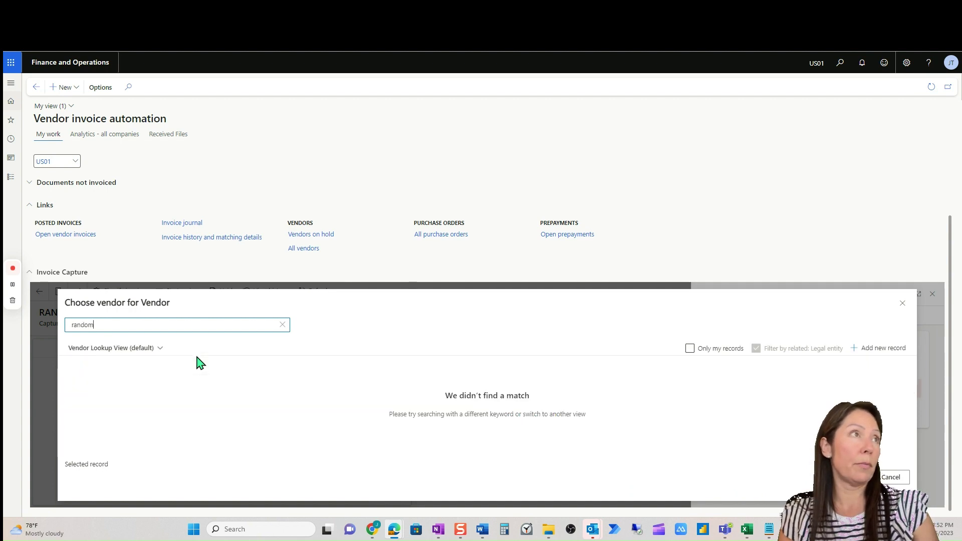
click(283, 325)
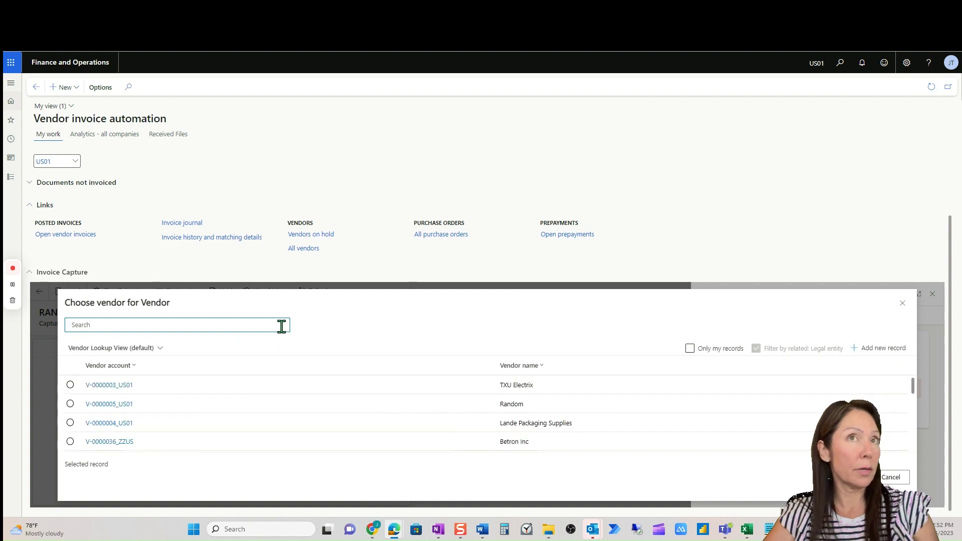
click(535, 369)
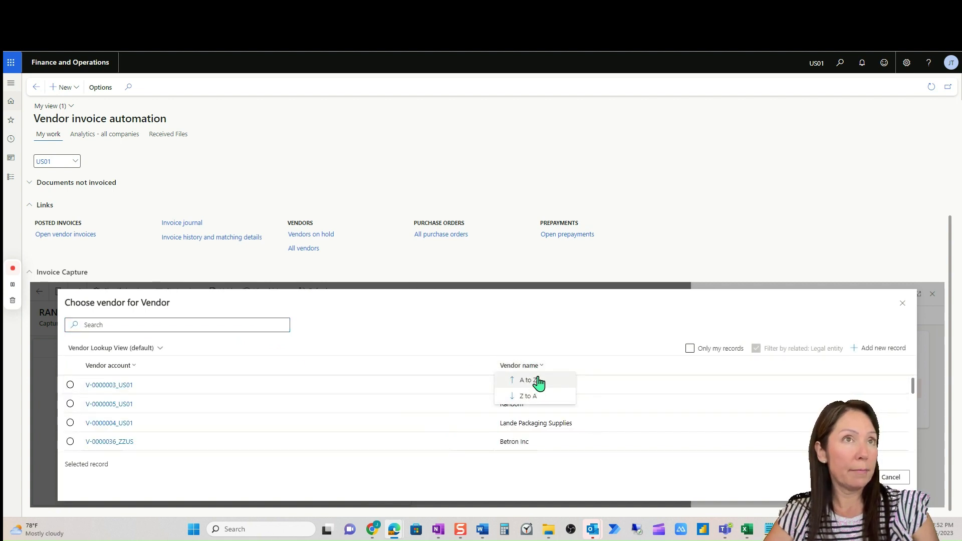
scroll(207, 463, down, 2)
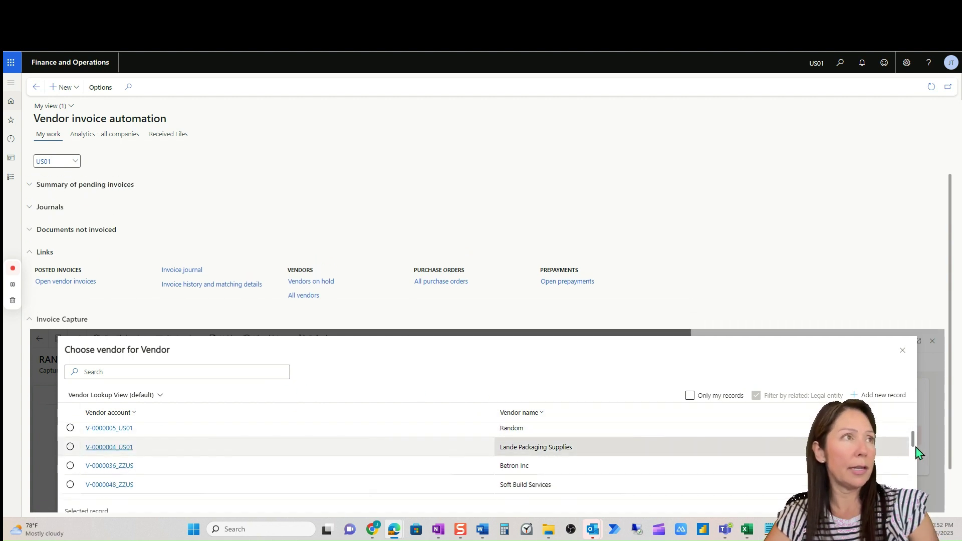
drag(915, 446, 917, 466)
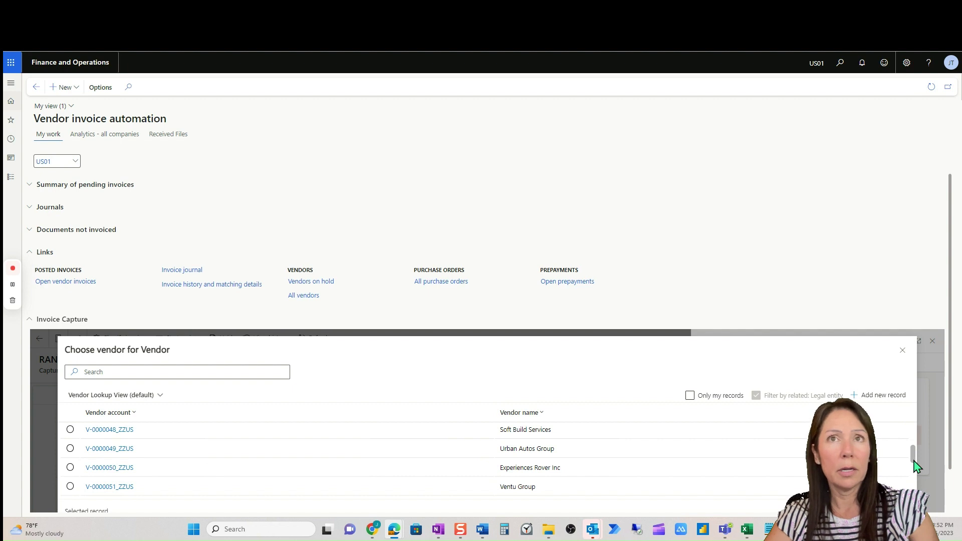
scroll(226, 455, up, 1)
scroll(243, 449, down, 2)
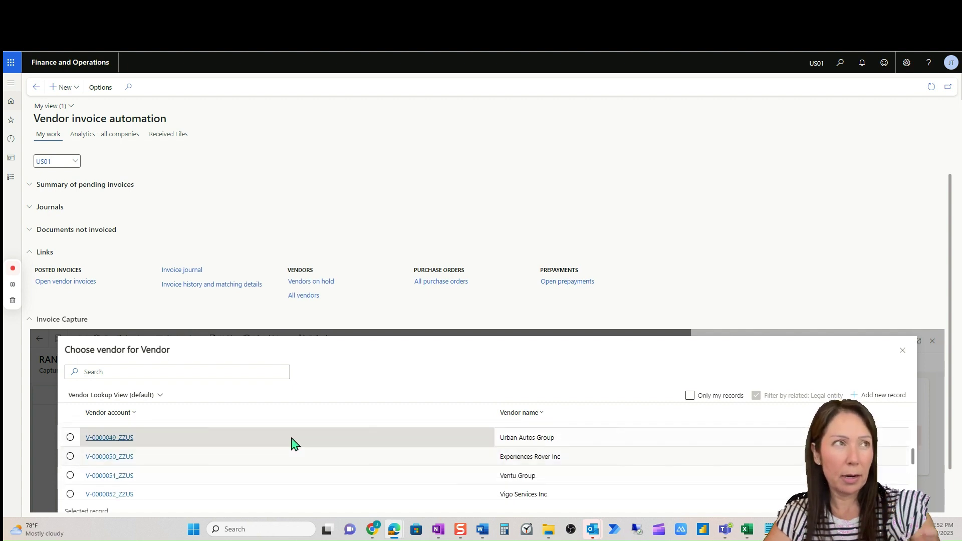
scroll(287, 485, down, 5)
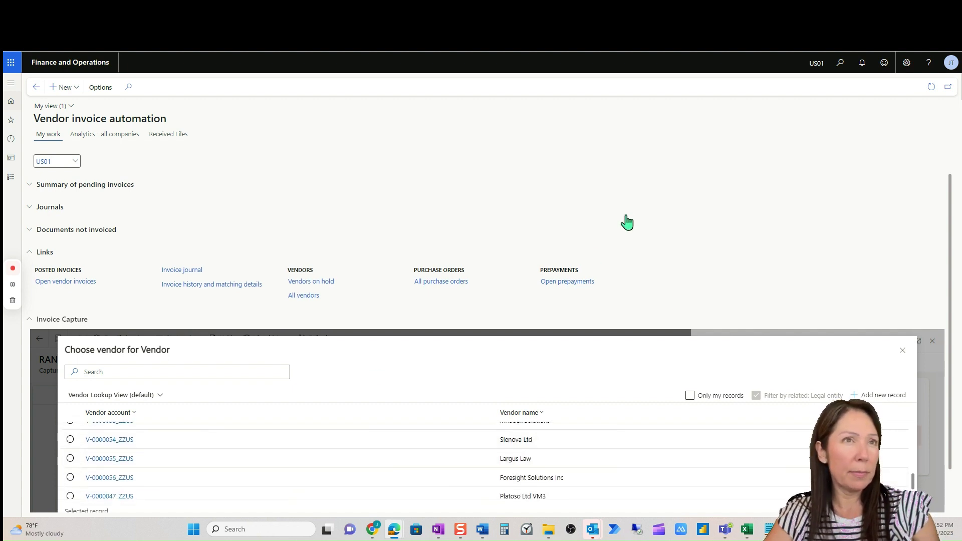
scroll(337, 489, down, 1)
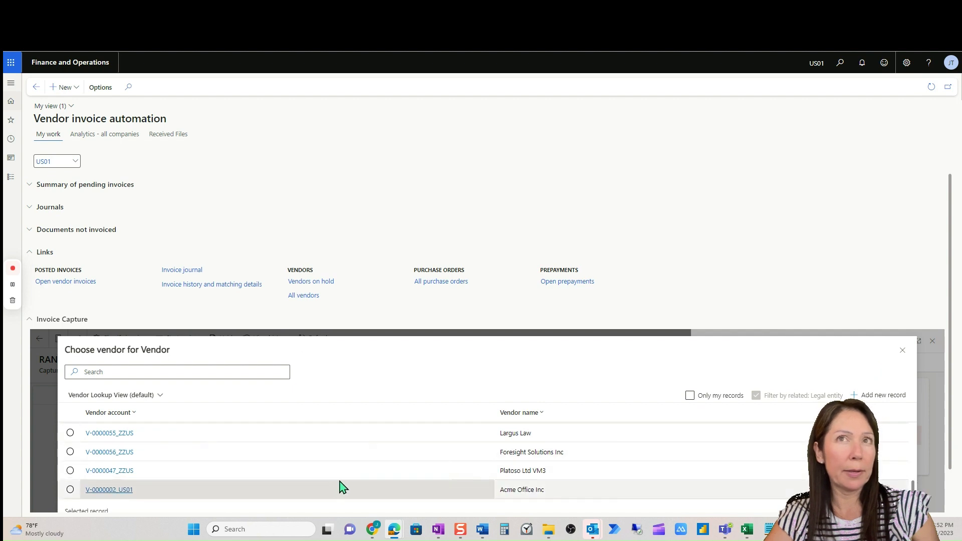
Check the Vendor Lookup View options and search '*random', which returns no vendors
click(148, 397)
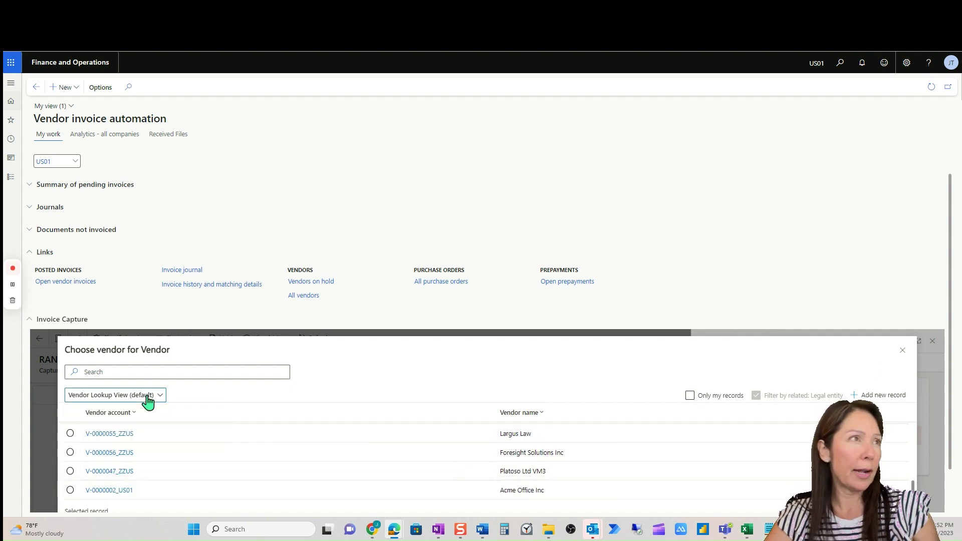
click(155, 374)
text(*)
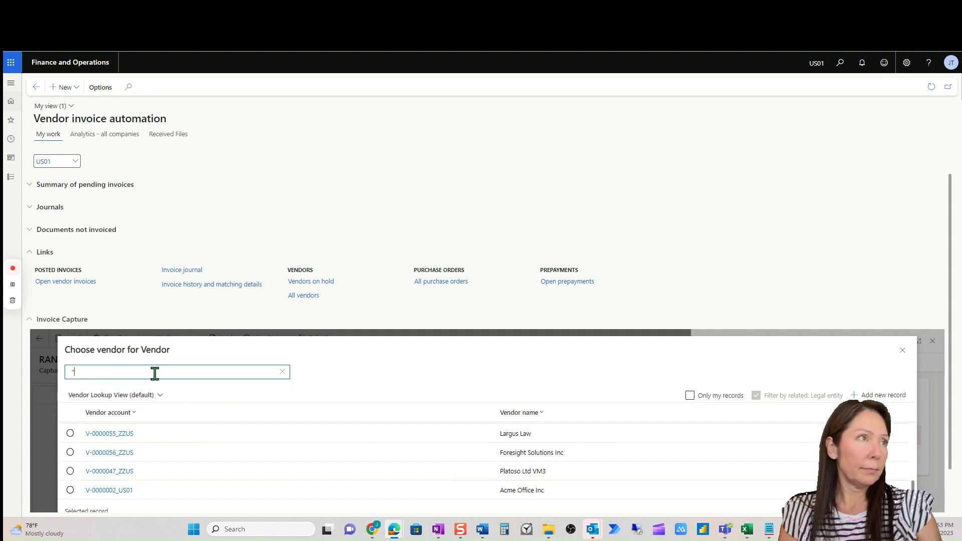
text(random)
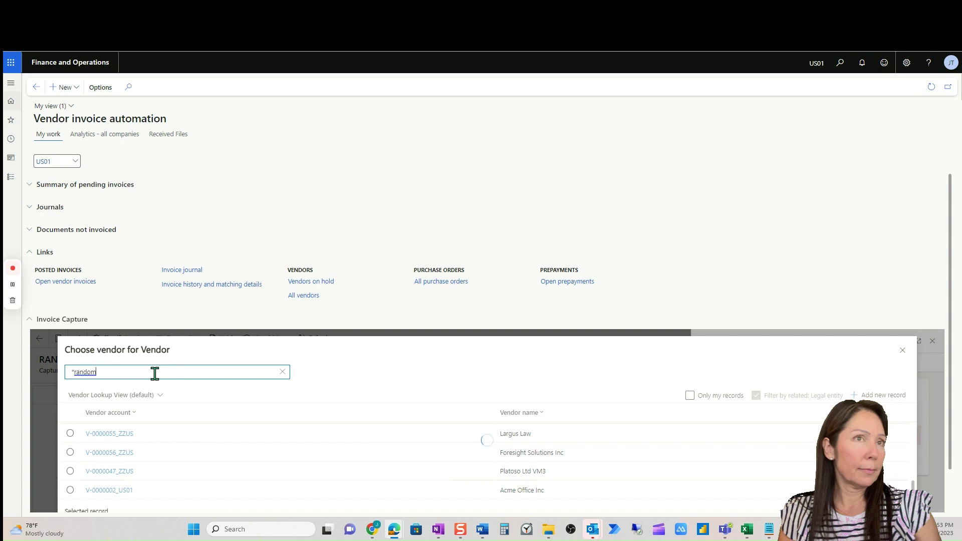
scroll(419, 391, down, 1)
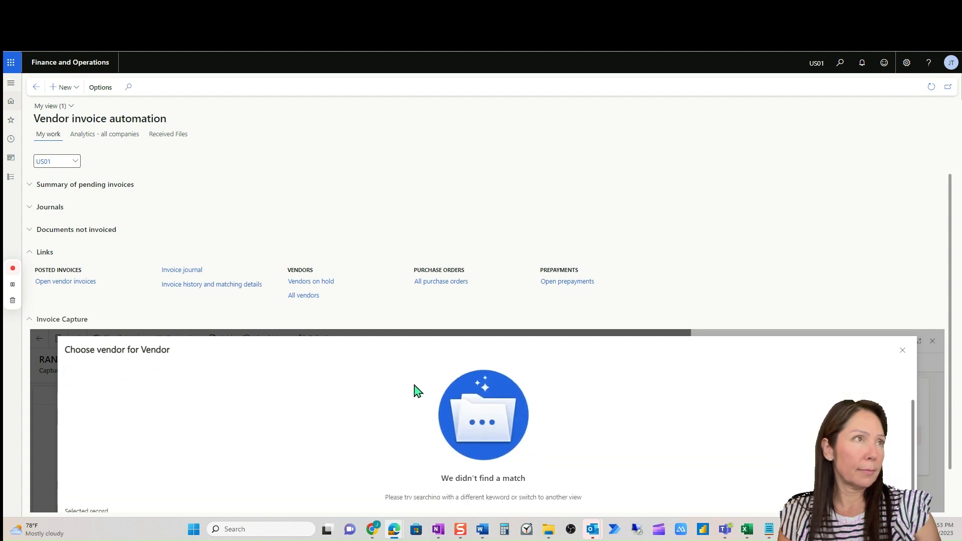
drag(954, 397, 955, 437)
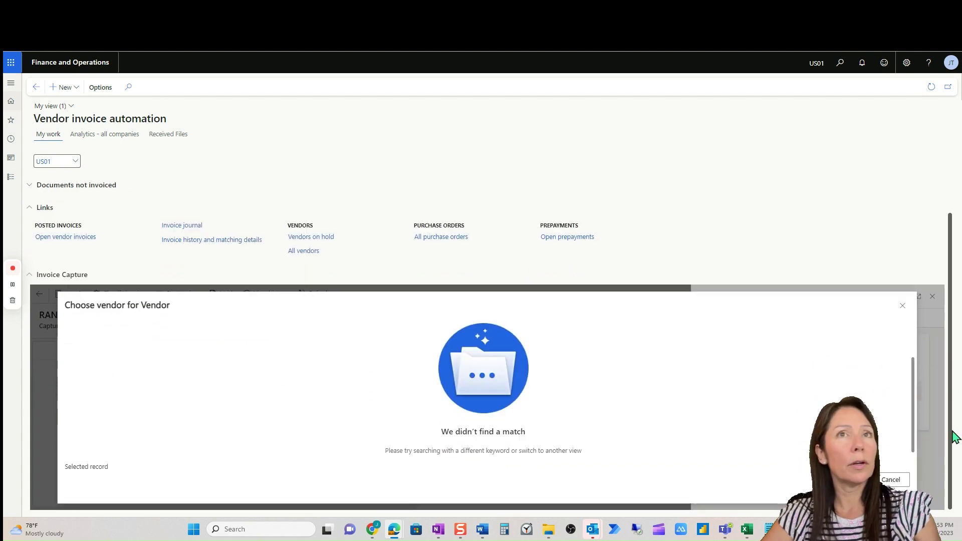
Assign the Random Vendor account to RANDOM0004 from the Vendor lookup and save the classification
click(903, 307)
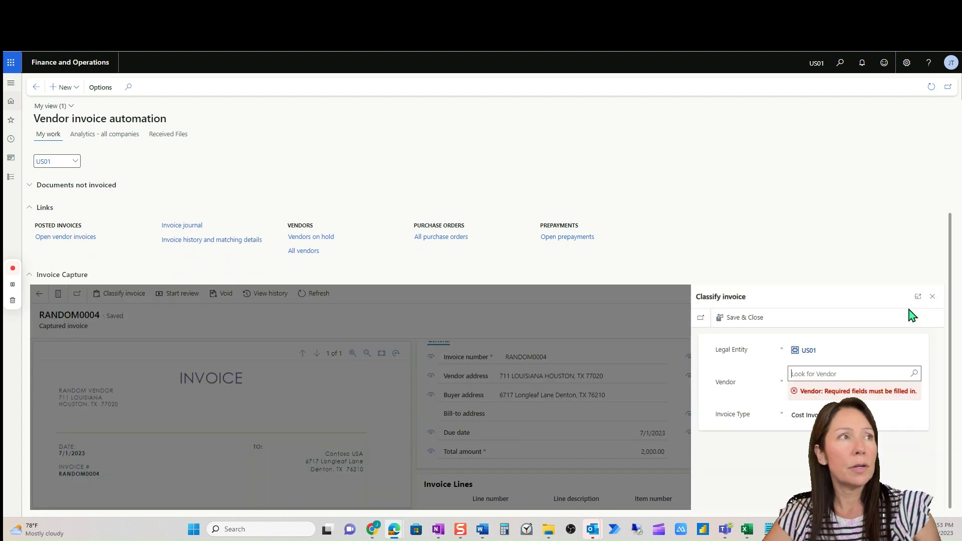
click(848, 375)
click(721, 472)
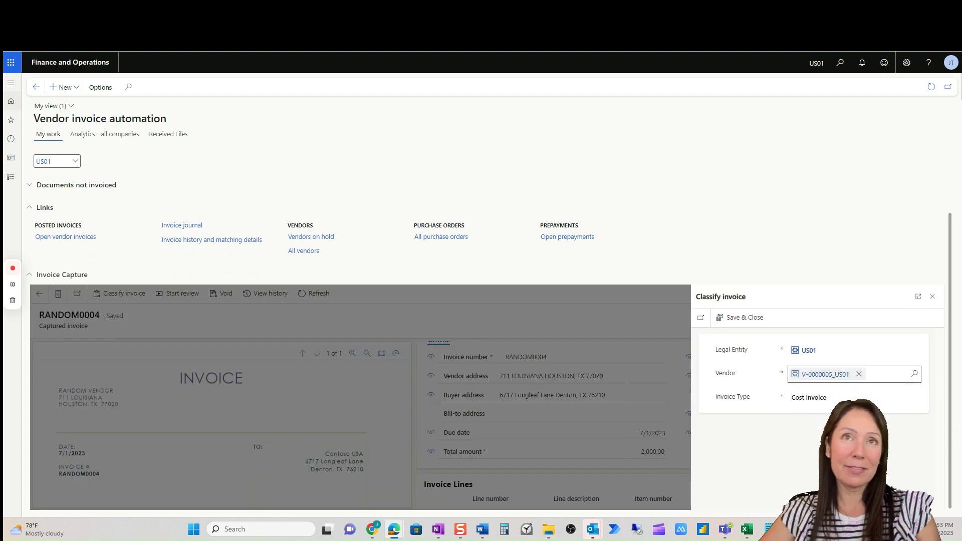
click(743, 318)
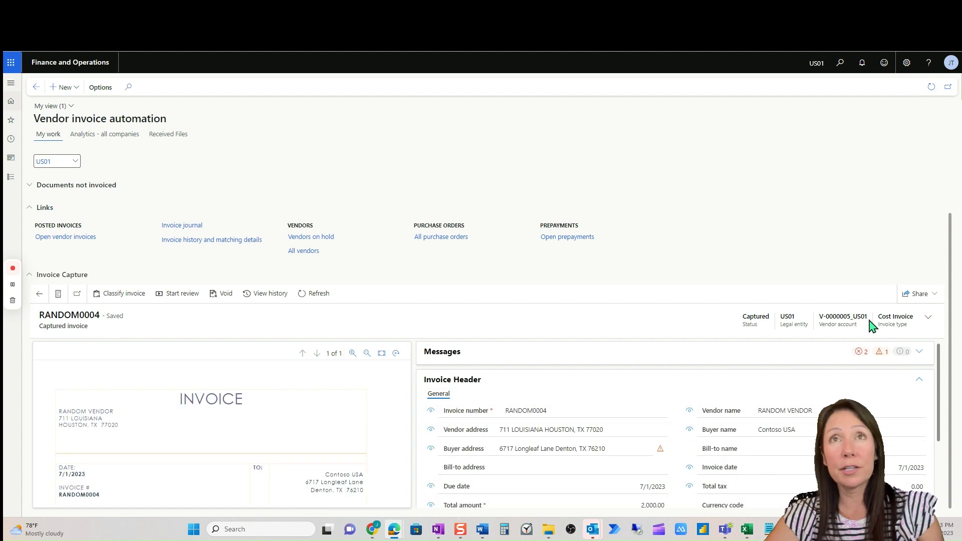
scroll(916, 441, down, 1)
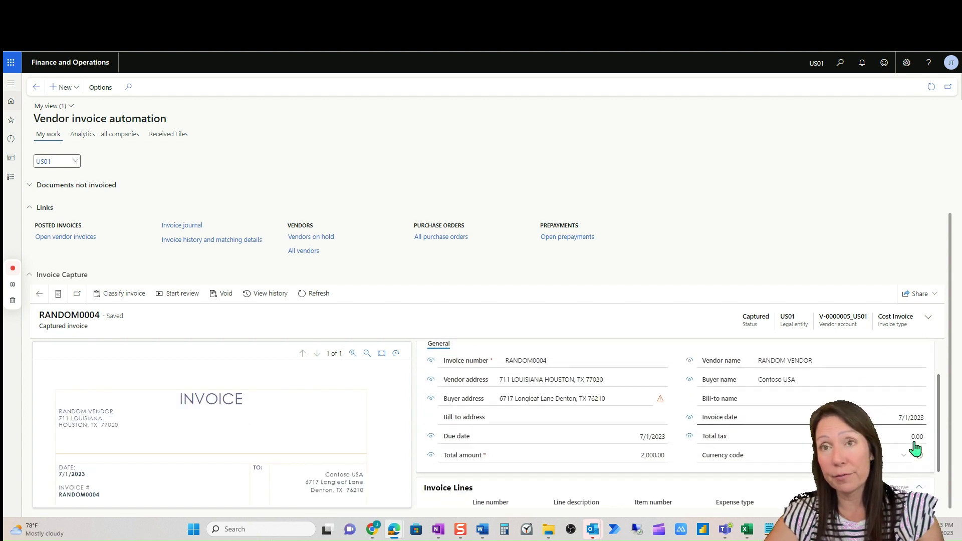
scroll(916, 441, down, 1)
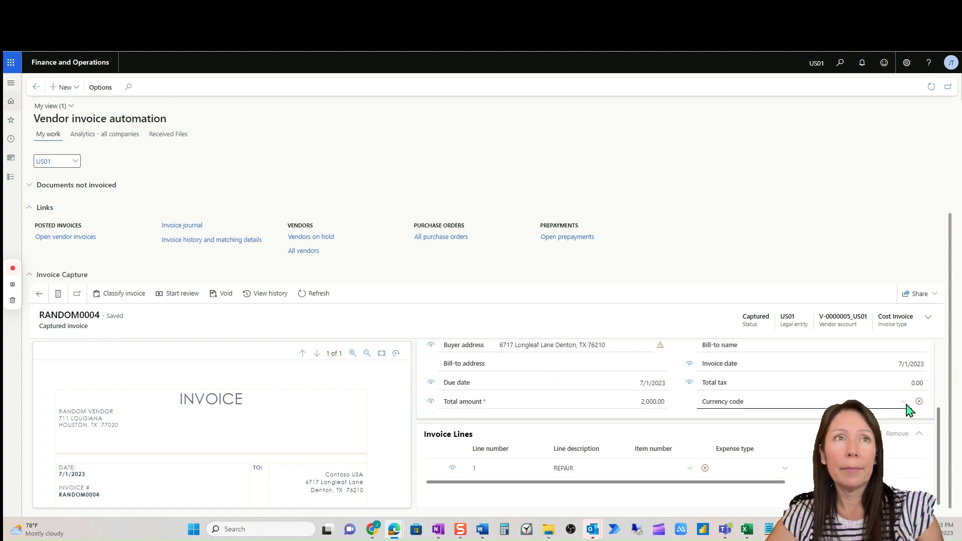
Start reviewing invoice RANDOM0004 and set its currency code to USD
click(182, 295)
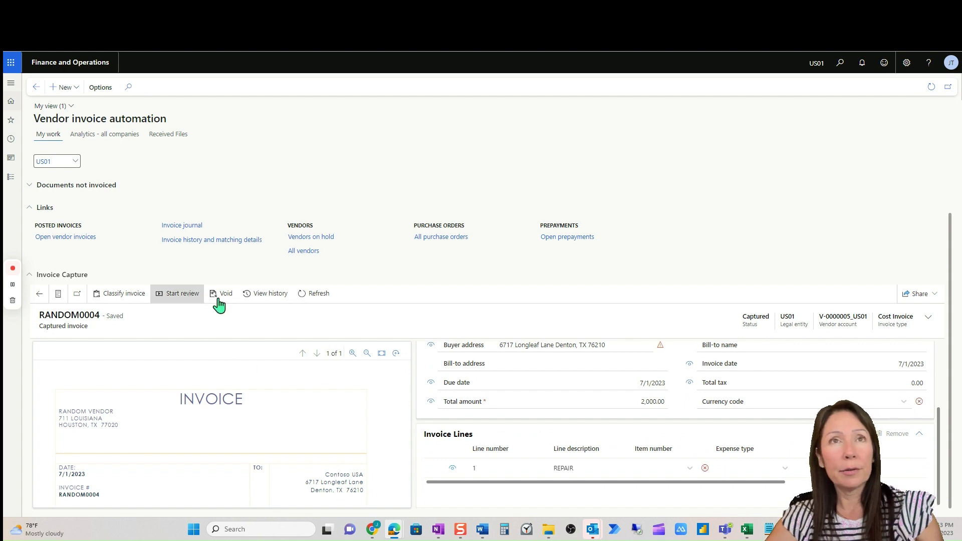
click(760, 401)
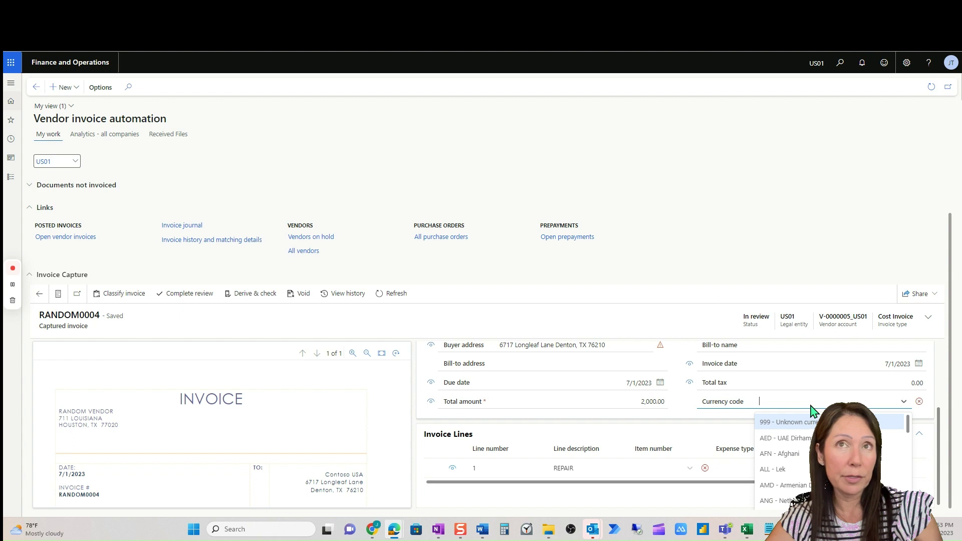
text(usd)
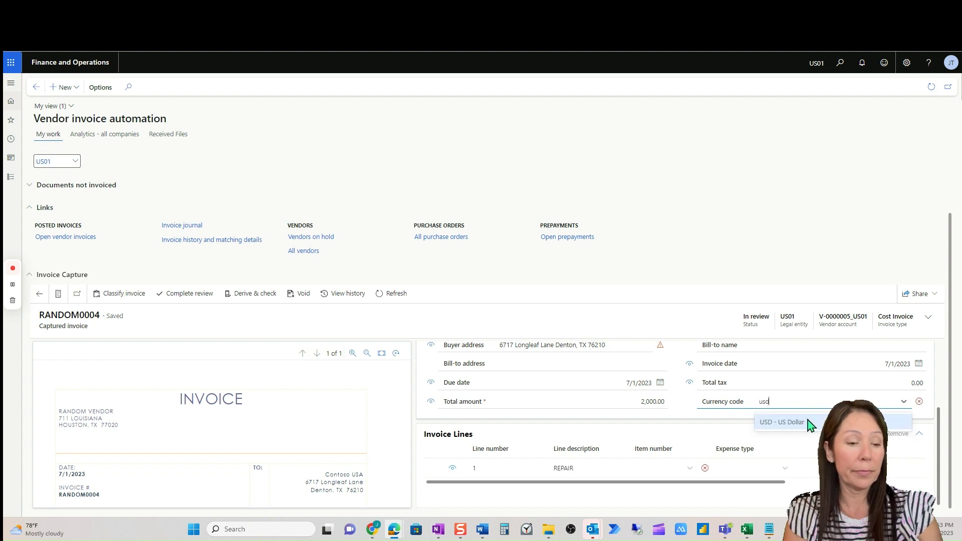
click(802, 423)
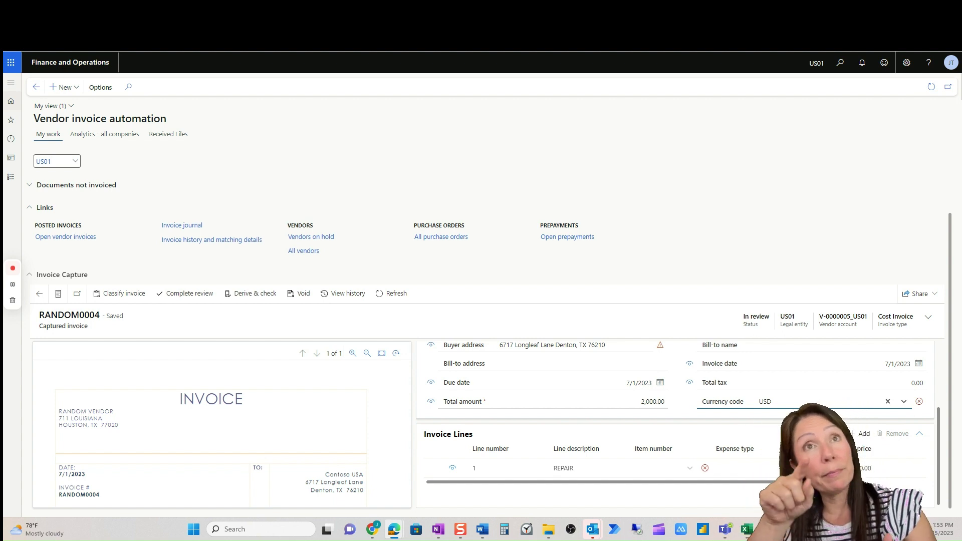
Set line 1's expense type to Repairs and run Derive & check with zero errors
scroll(786, 406, down, 1)
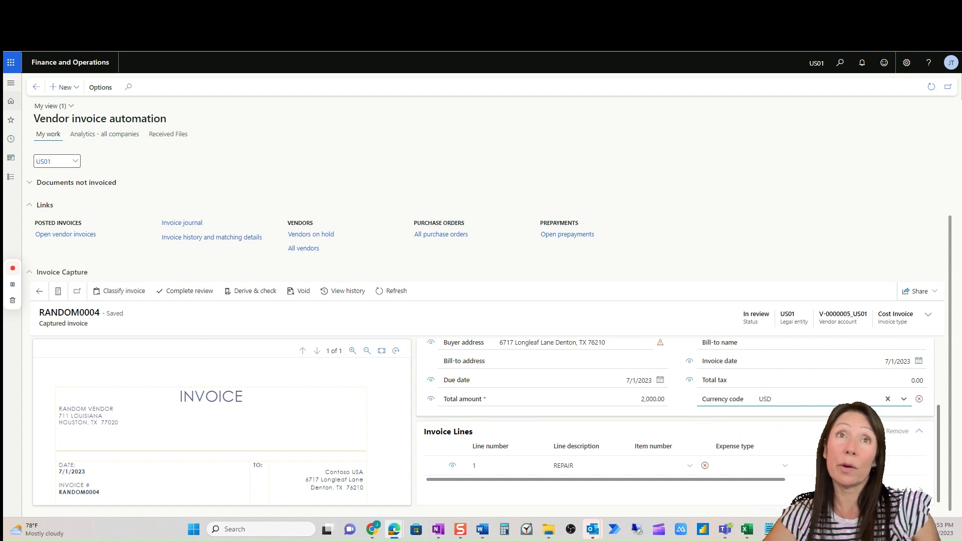
click(691, 468)
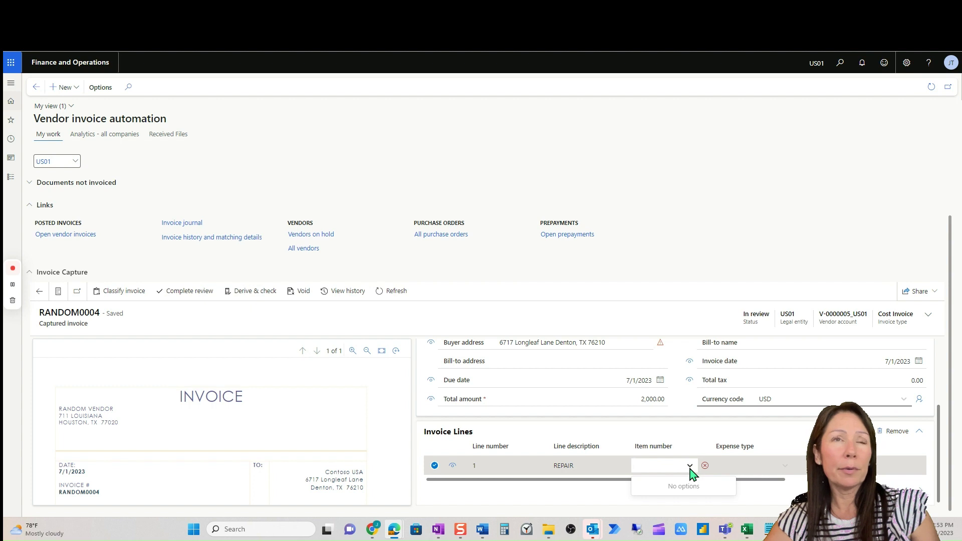
click(785, 466)
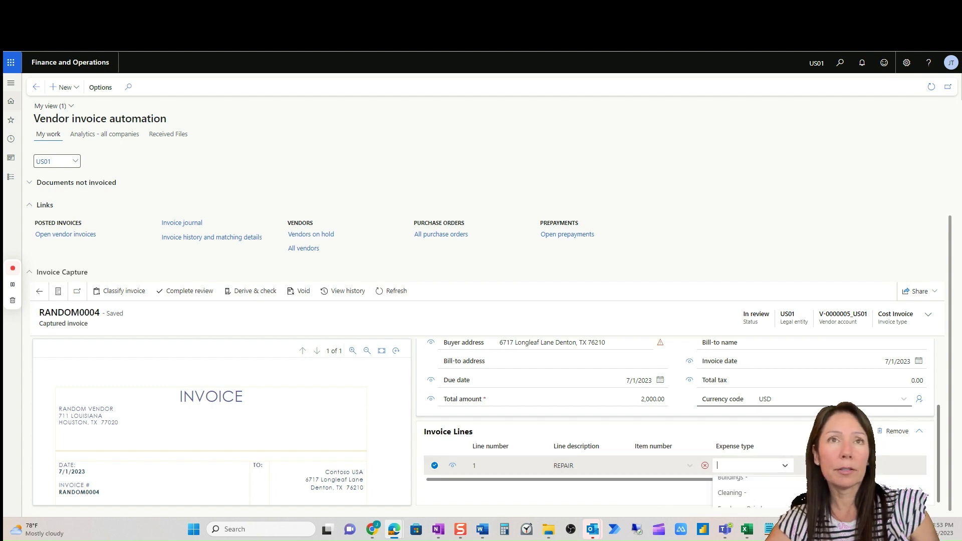
scroll(757, 492, down, 6)
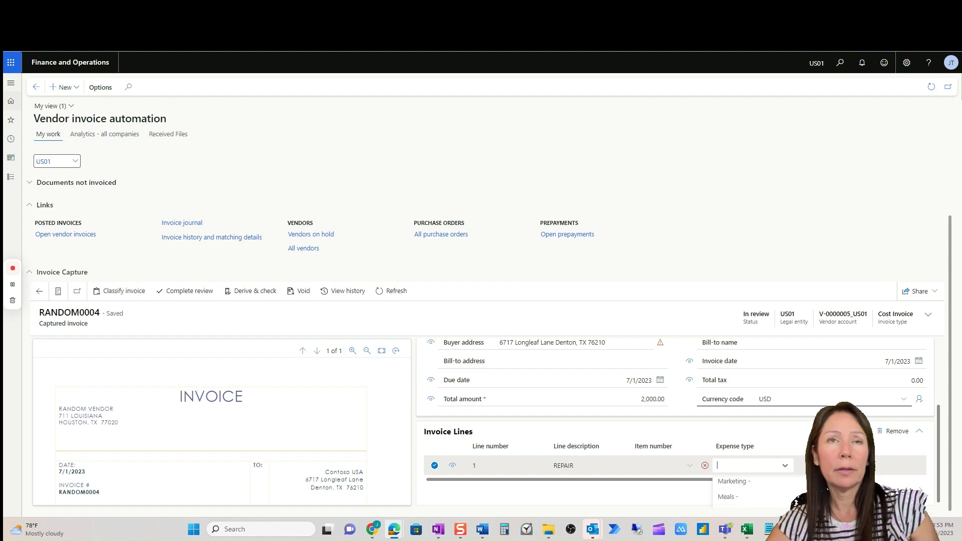
scroll(795, 495, down, 4)
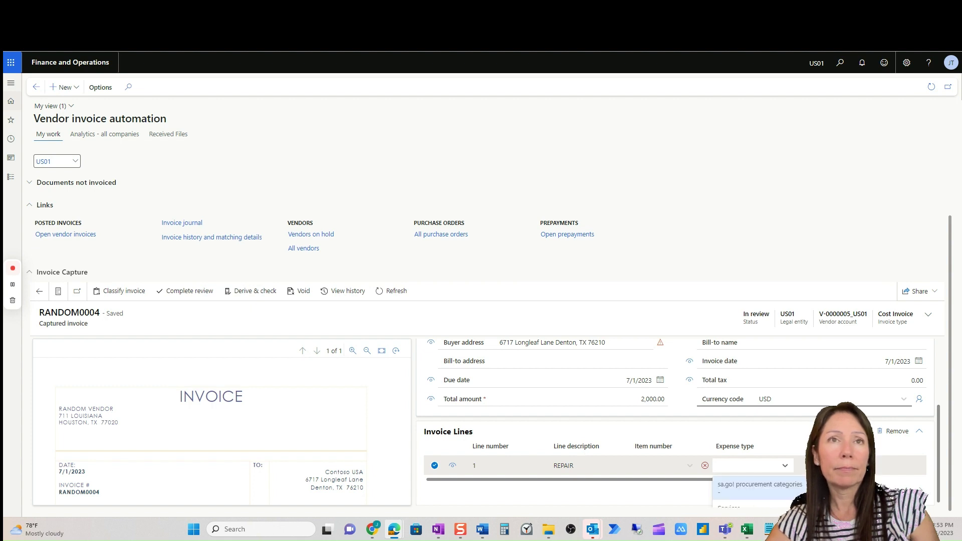
click(772, 490)
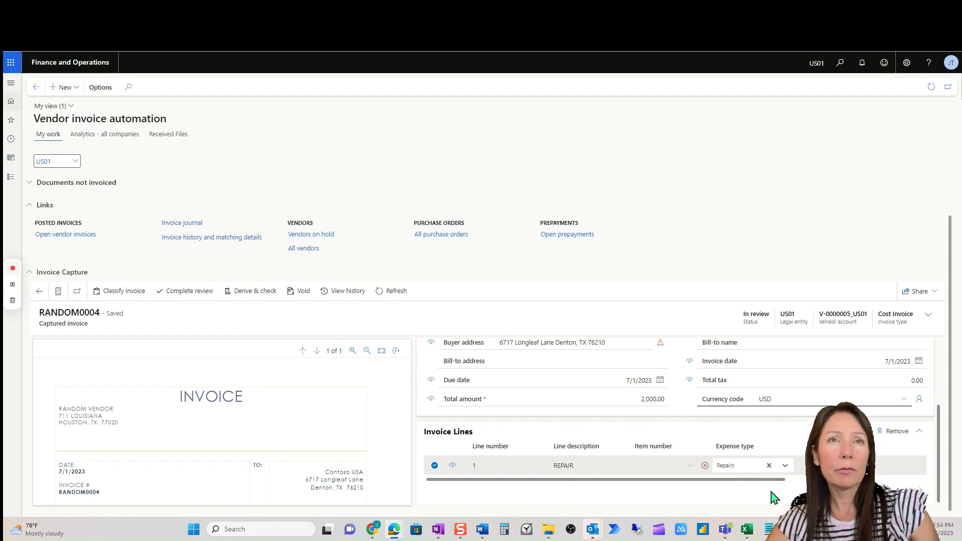
click(265, 295)
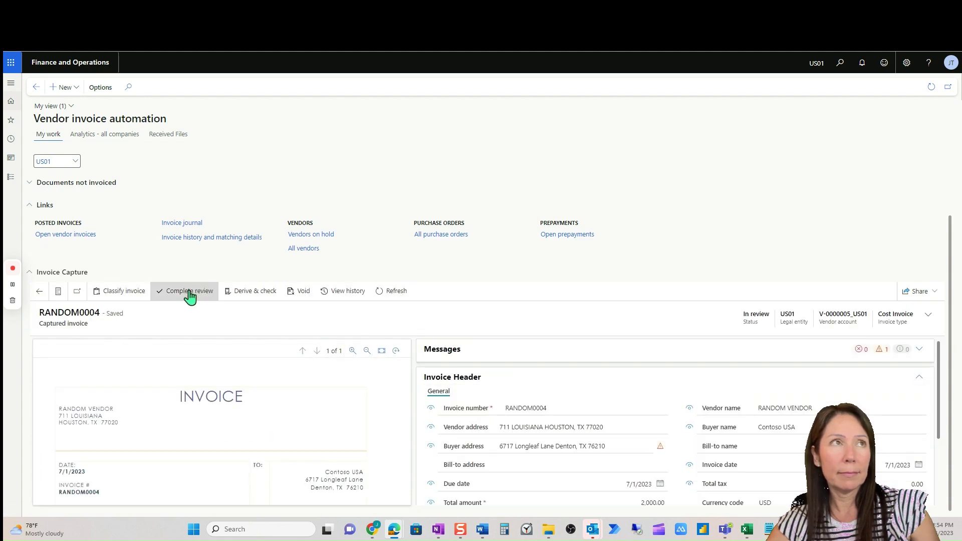
Complete the review of RANDOM0004 and transfer it, leaving status Completed
click(189, 293)
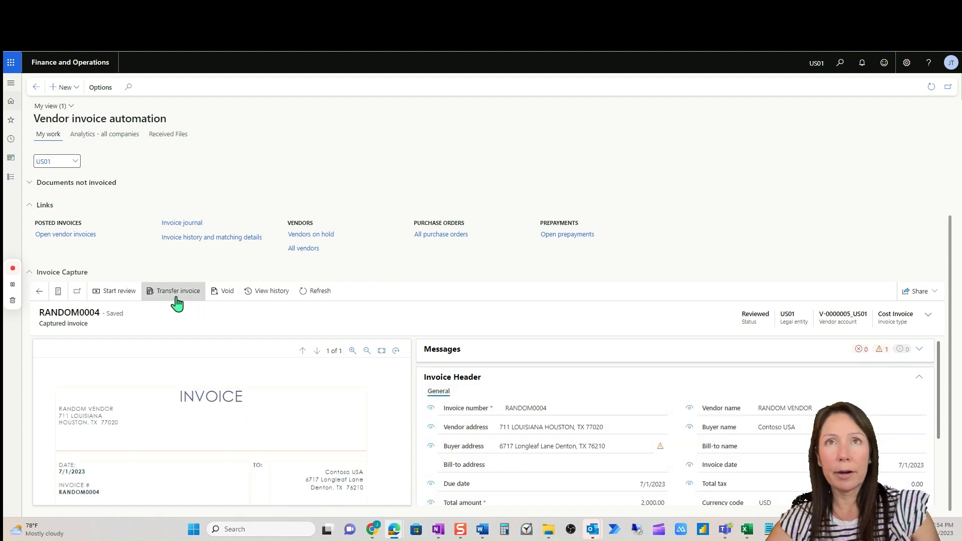
click(178, 293)
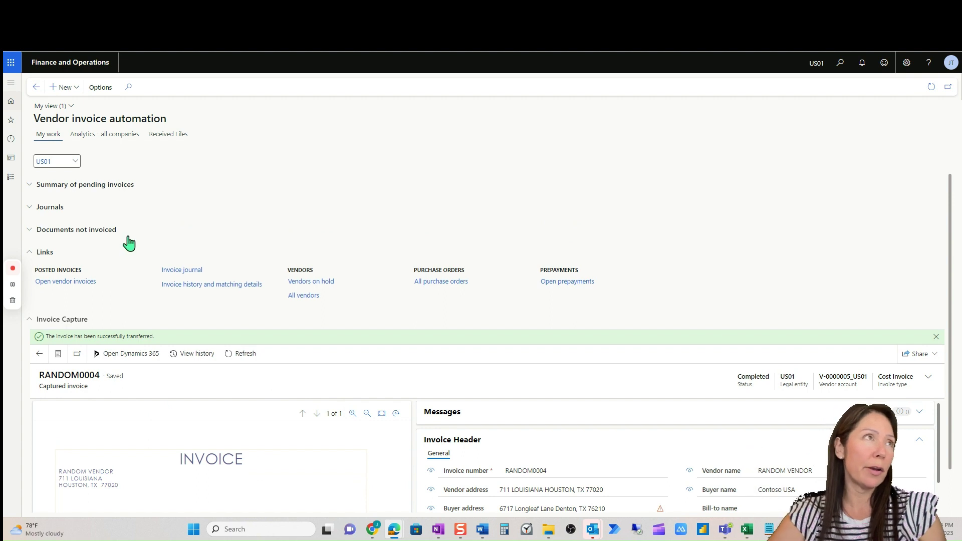
Show pending vendor invoices under Documents not invoiced and open Random's invoice RANDOM0004
click(128, 236)
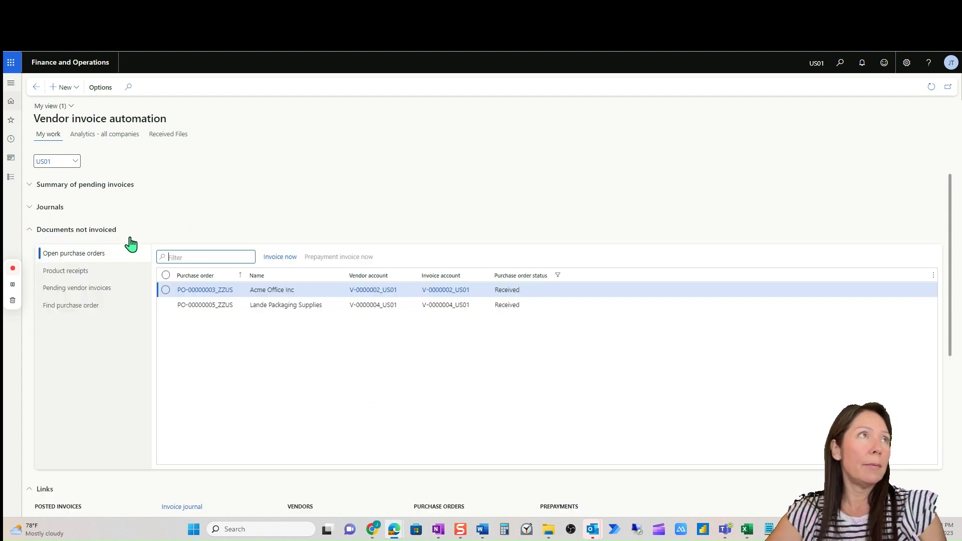
click(122, 288)
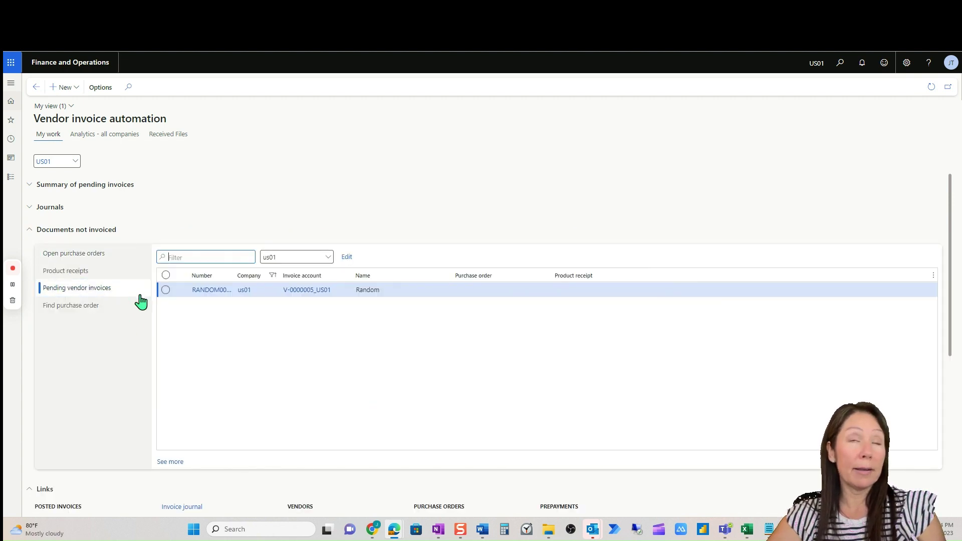
click(167, 291)
click(166, 291)
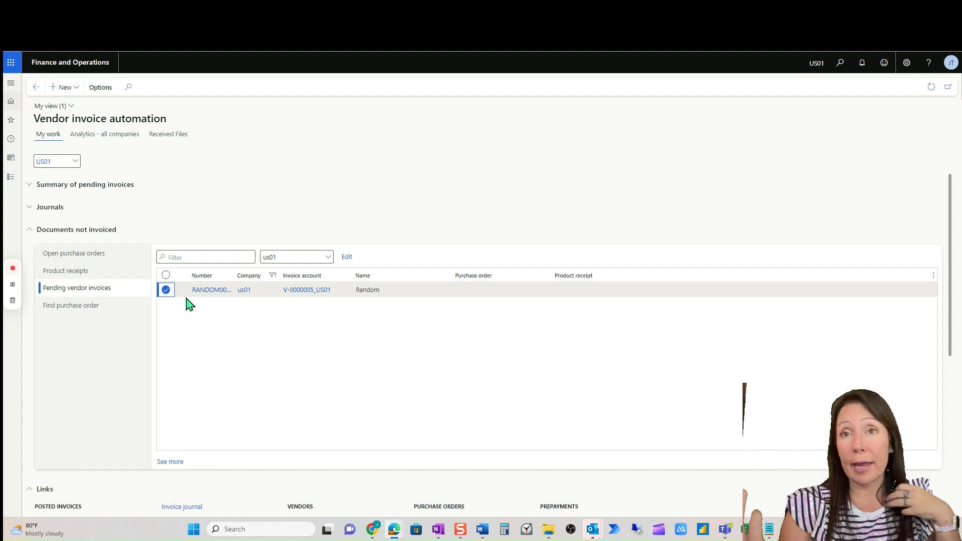
click(203, 297)
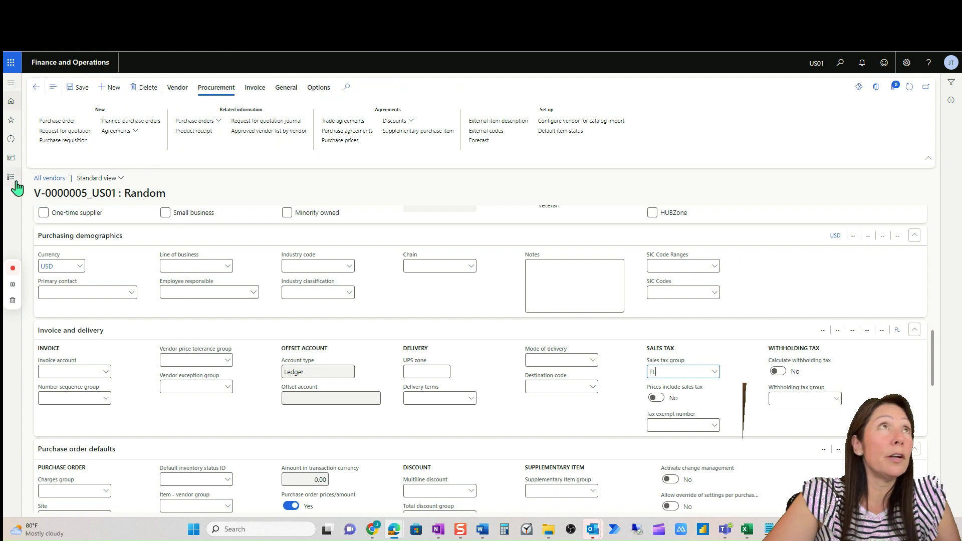
Select Submit vendor invoices to workflow among the System administration background processes
click(10, 178)
scroll(85, 451, down, 10)
click(85, 441)
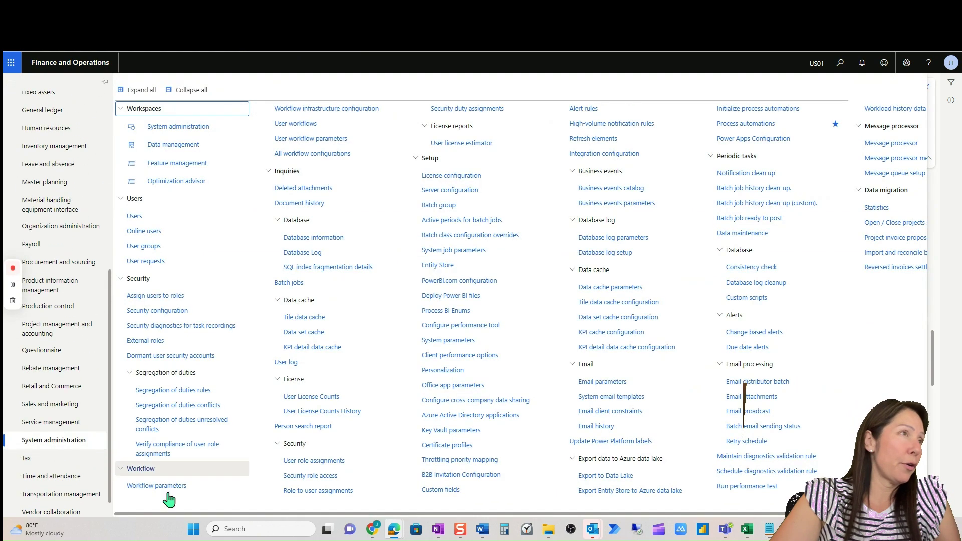
click(744, 126)
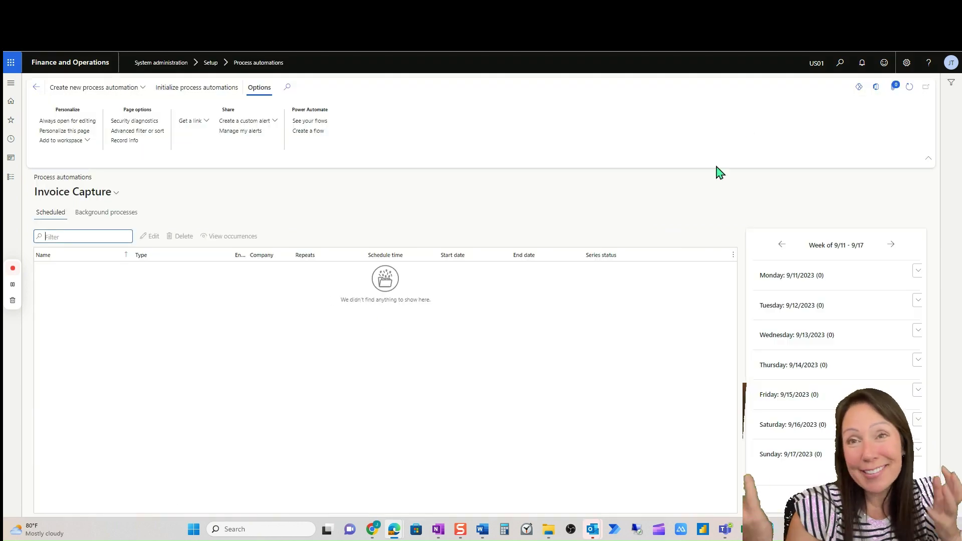
click(121, 215)
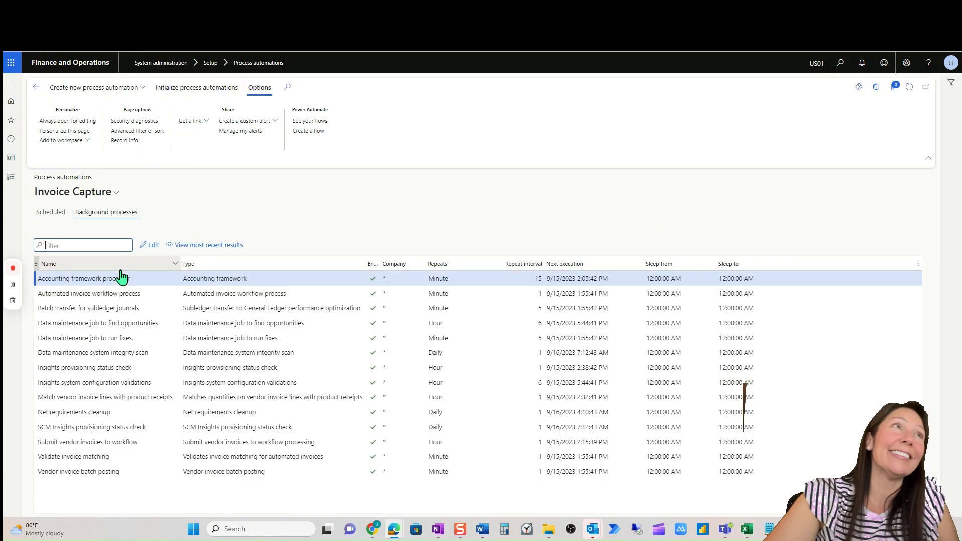
click(337, 442)
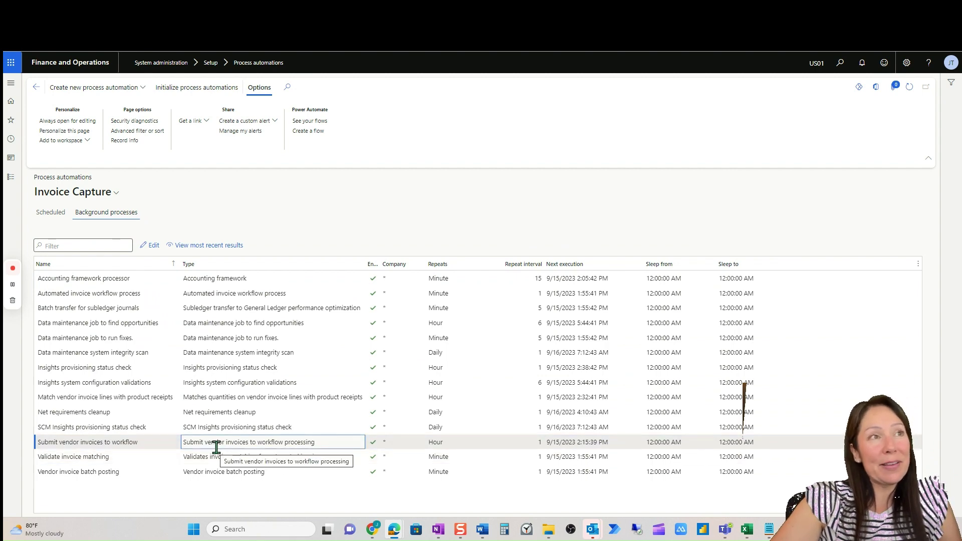
Change its next execution to 9/15/2023 1:55:39 PM and save the schedule
click(151, 246)
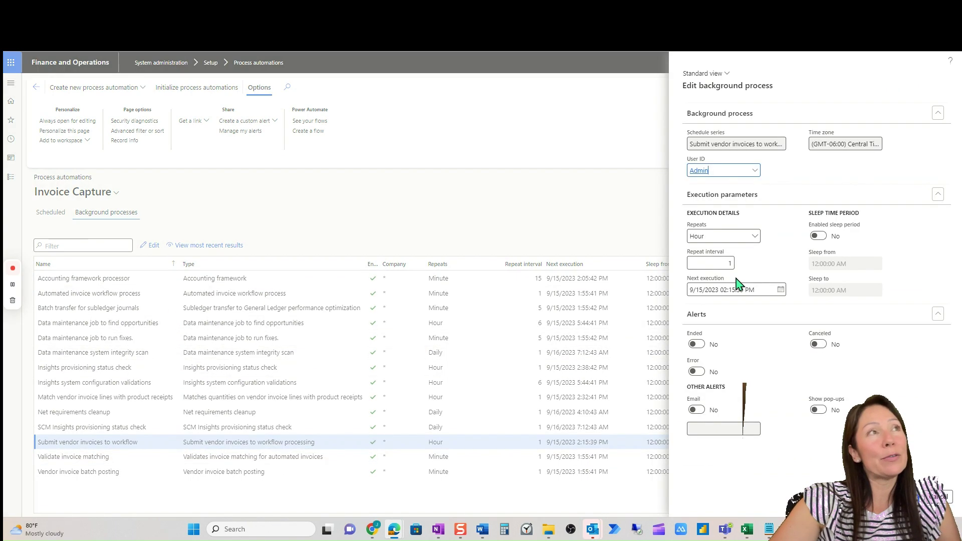
click(726, 291)
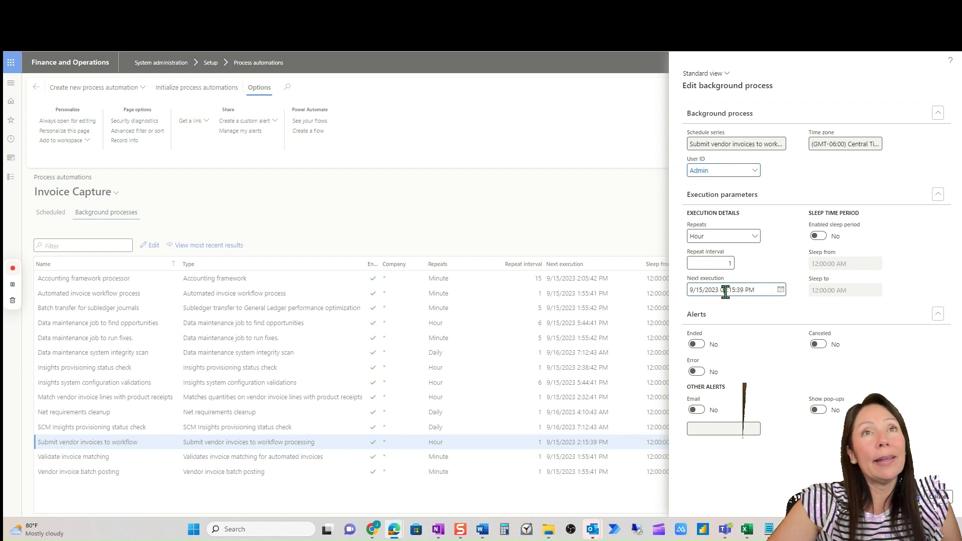
key(BackSpace)
text(1)
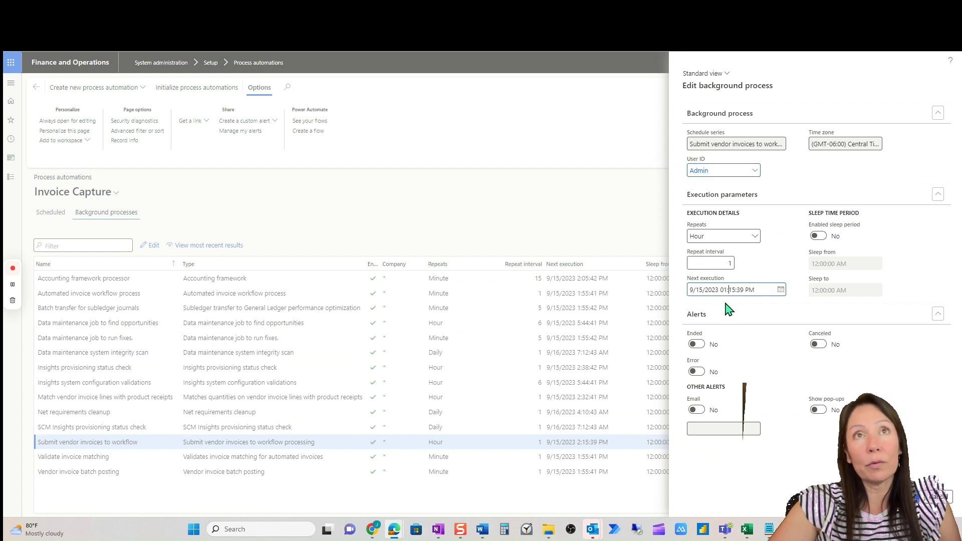
key(Right)
key(Right)
key(Right)
key(BackSpace)
key(BackSpace)
text(55)
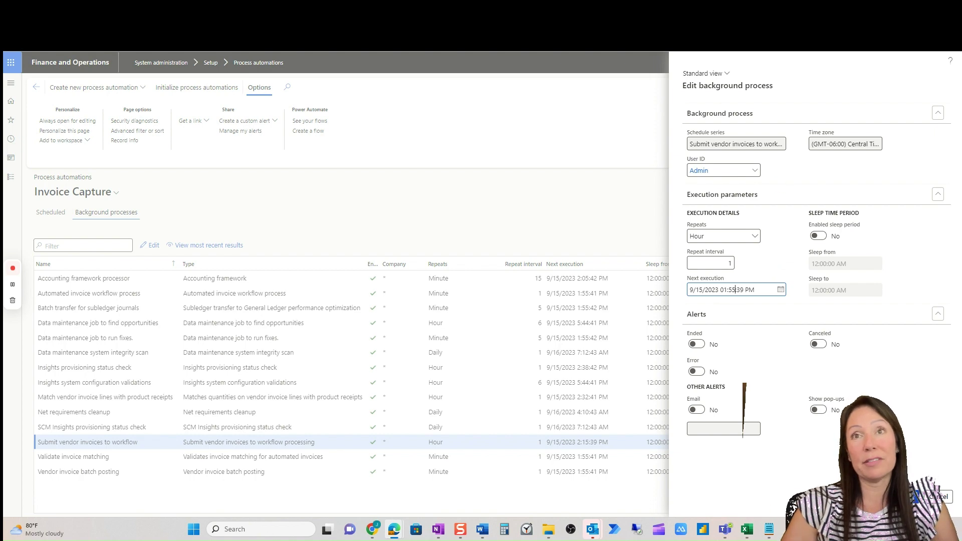
click(917, 498)
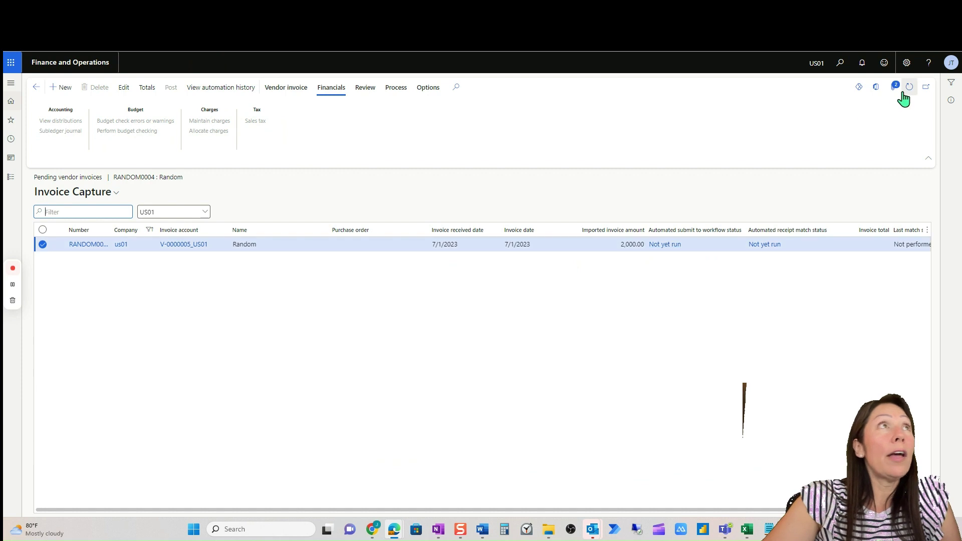
Refresh the pending invoices until RANDOM0004's automation statuses both show Not yet run
click(907, 90)
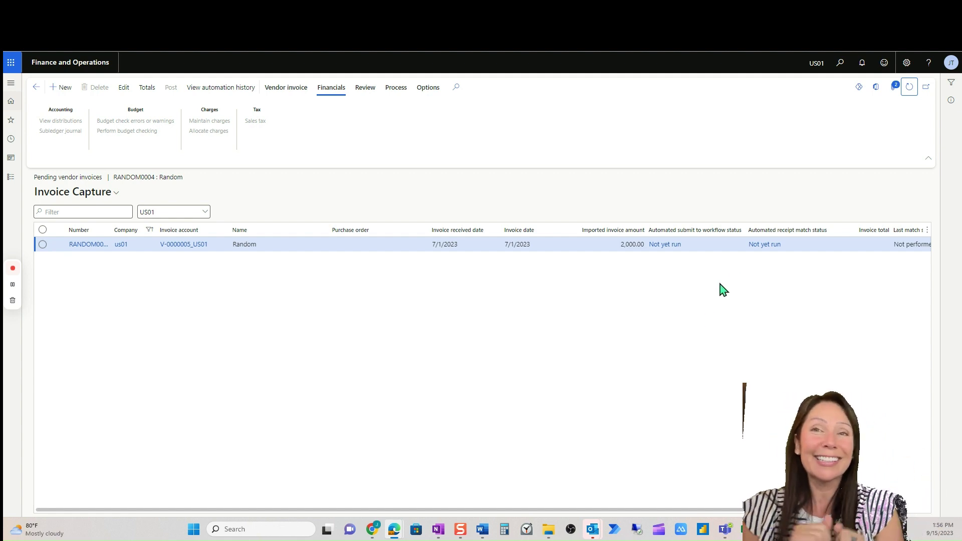
click(910, 95)
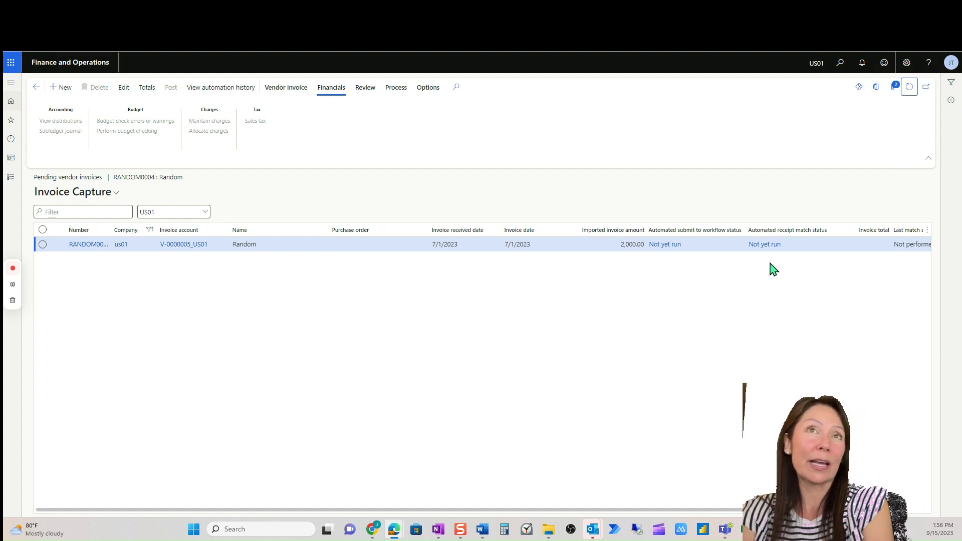
click(694, 244)
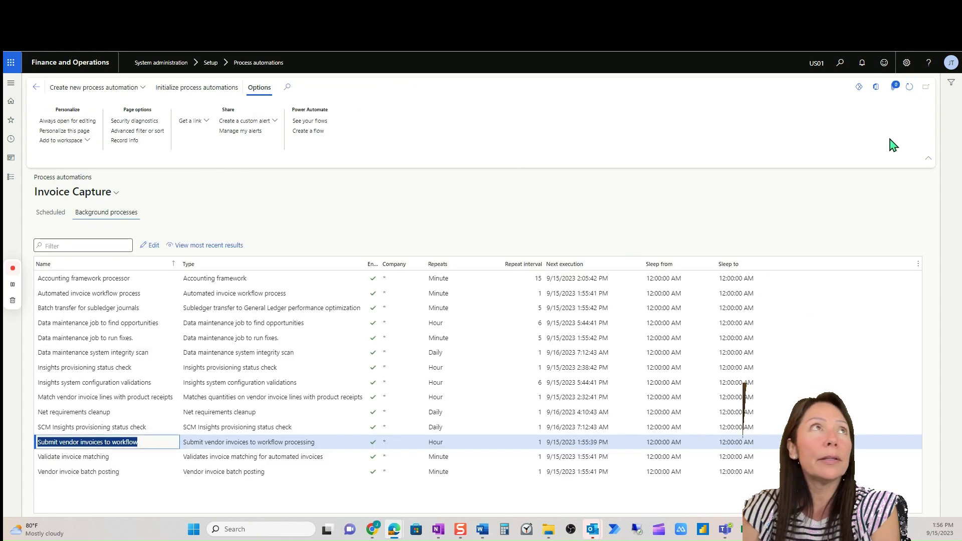
click(909, 86)
click(576, 444)
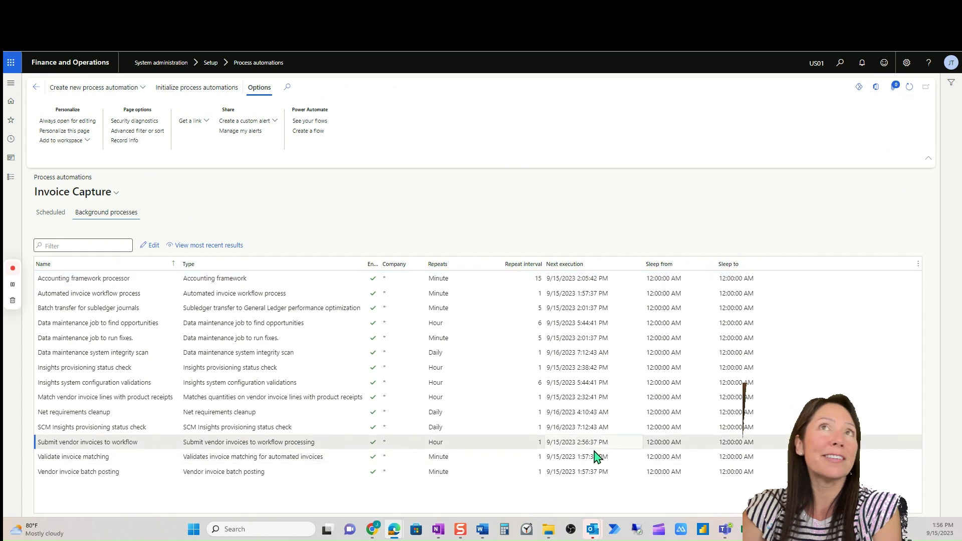
click(320, 444)
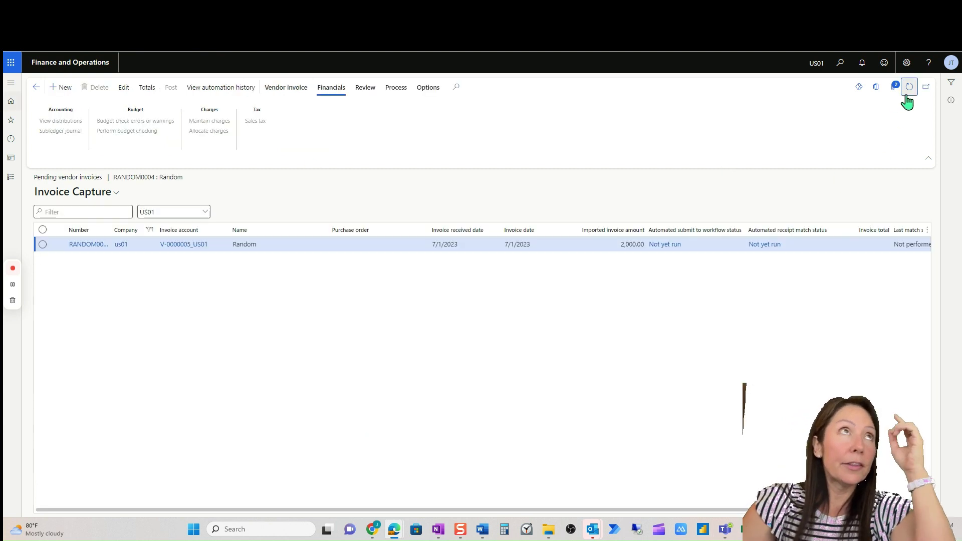
click(910, 90)
click(910, 89)
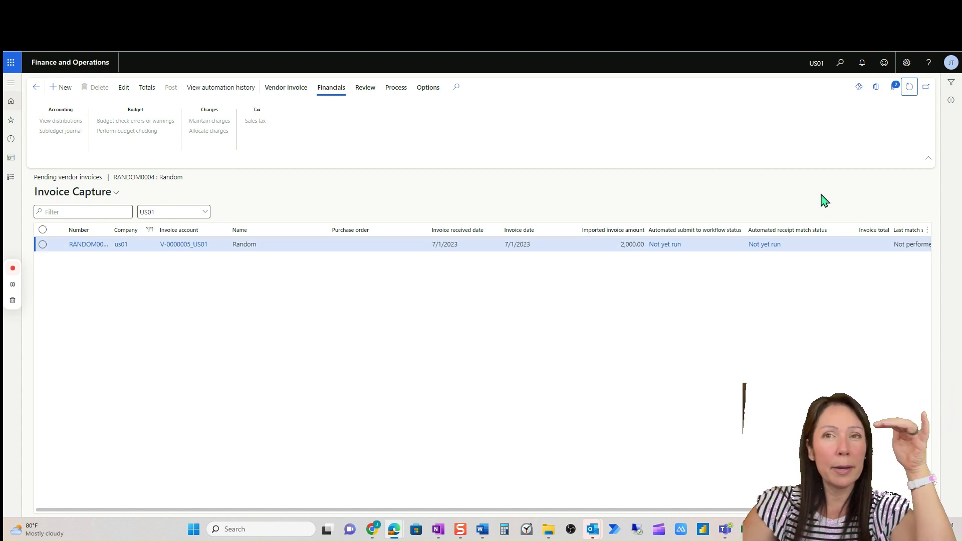
click(911, 90)
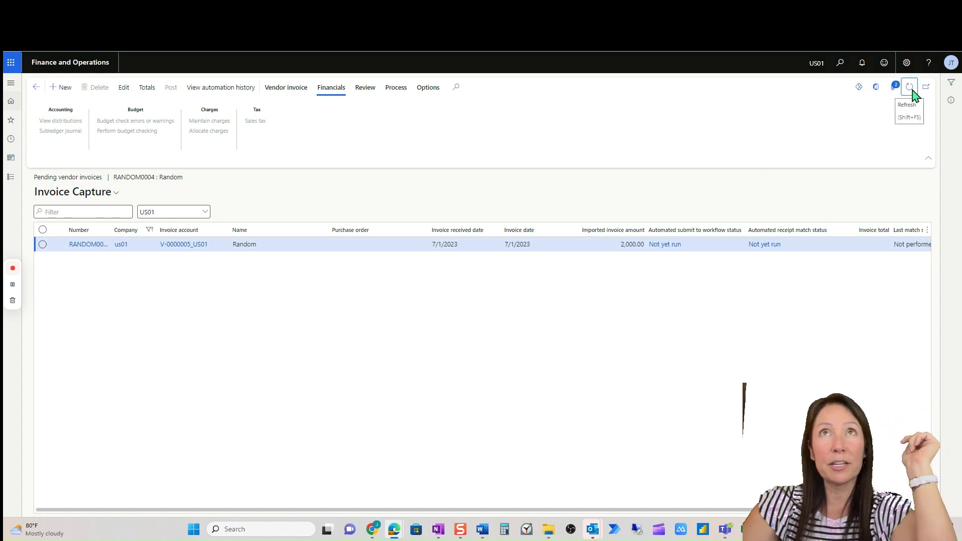
click(911, 90)
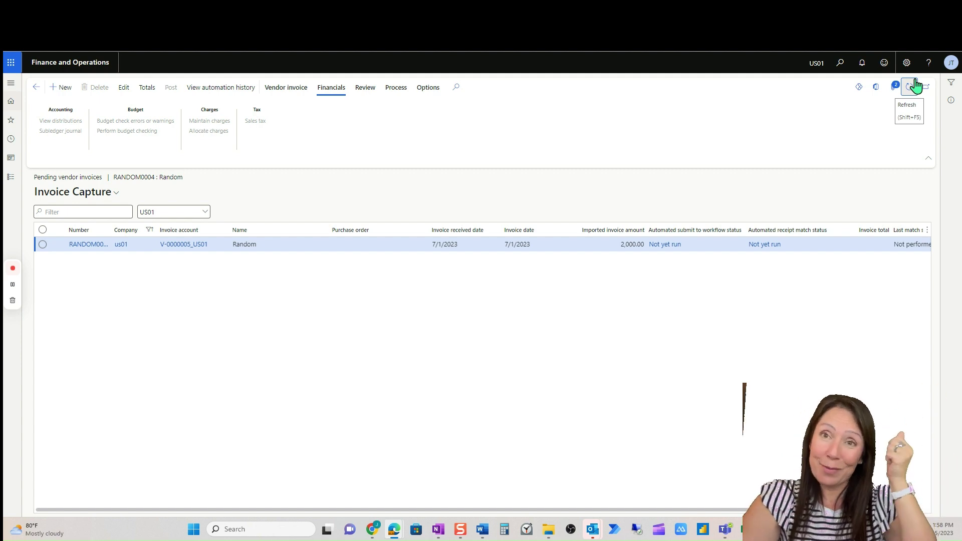
click(916, 86)
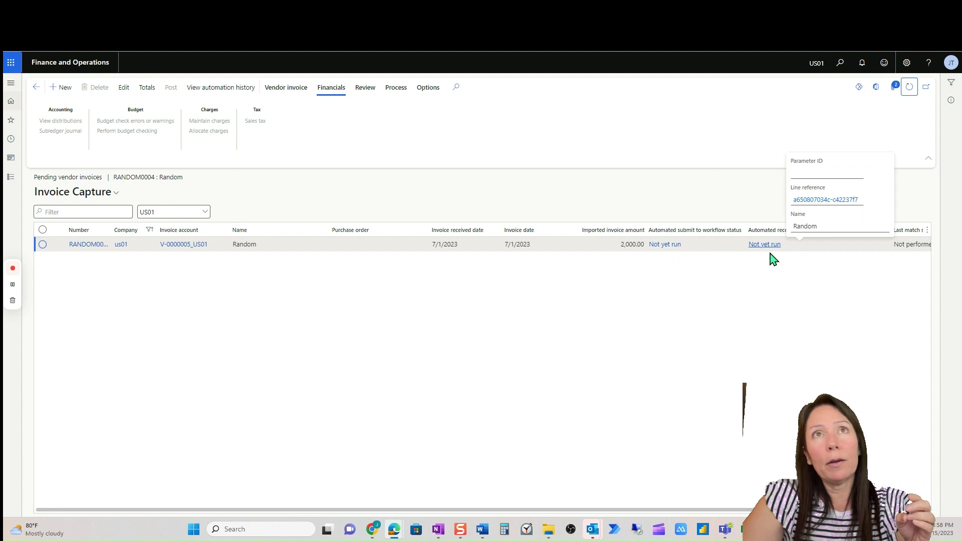
click(43, 244)
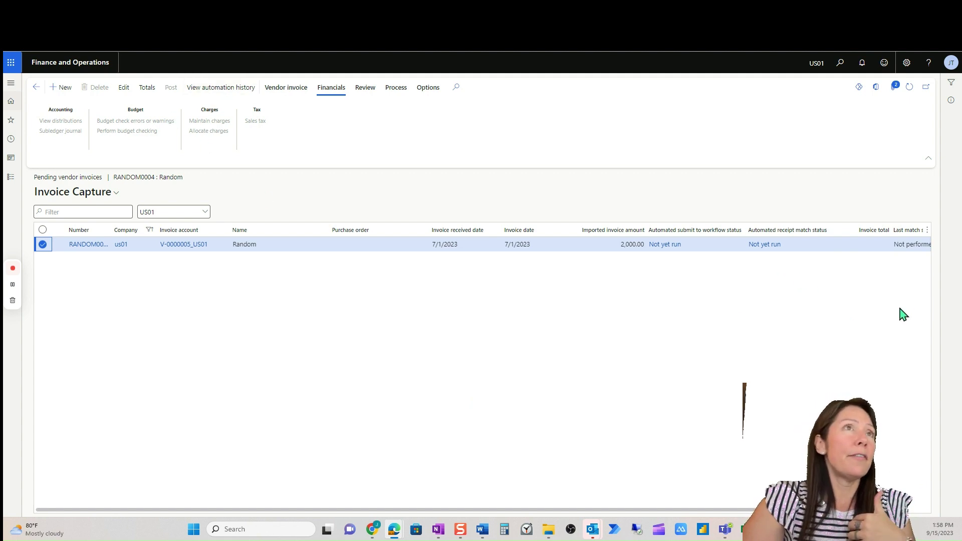
Edit RANDOM0004, set Include in automated processing to No, and confirm; check match status Passed
click(127, 92)
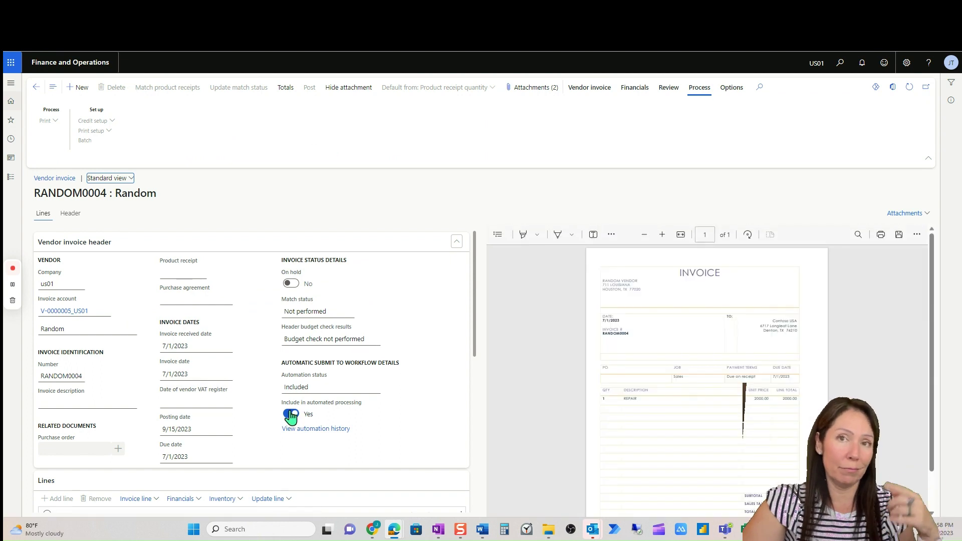
click(291, 414)
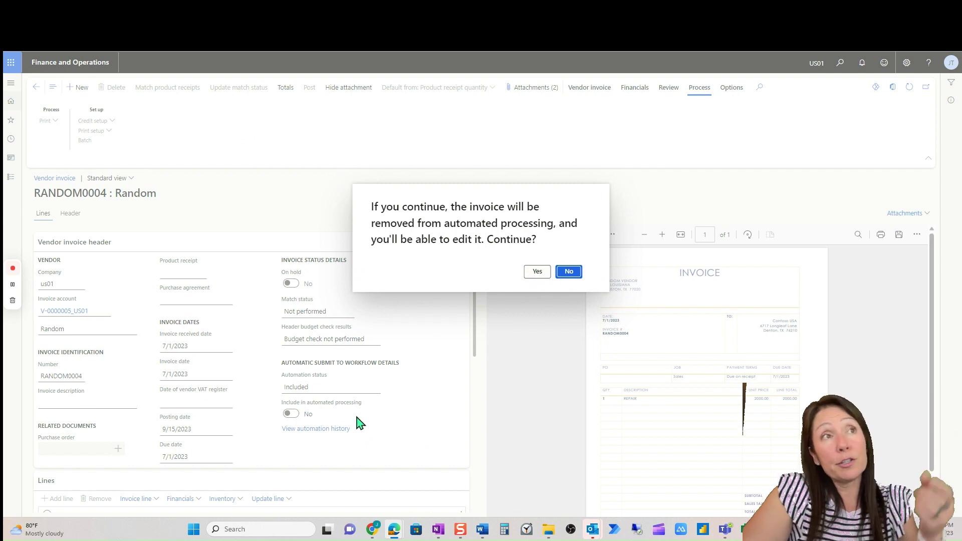
click(537, 273)
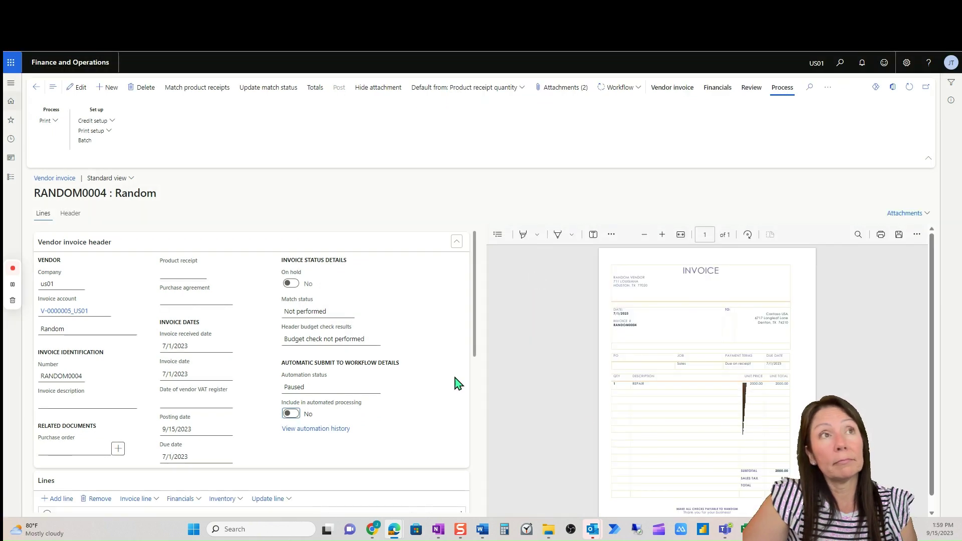
scroll(367, 427, down, 3)
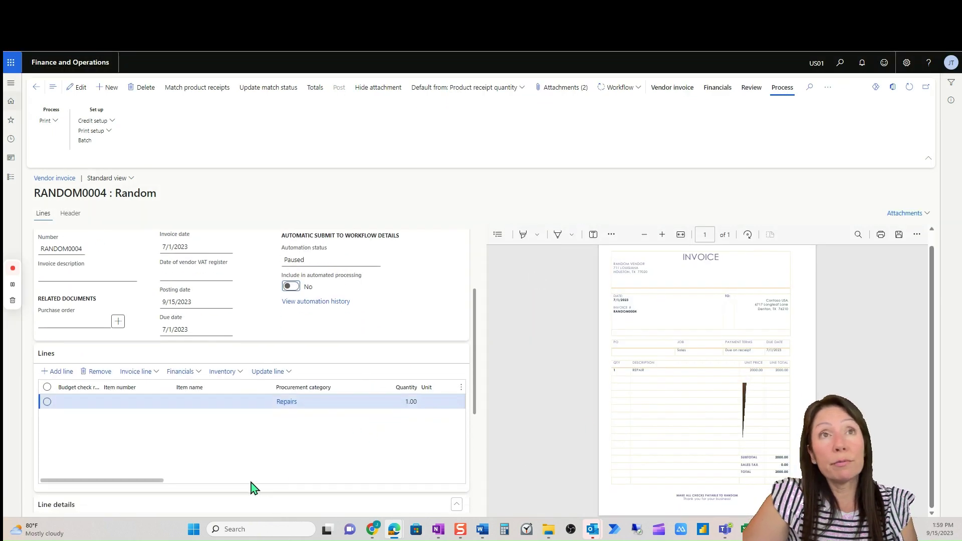
drag(159, 482, 276, 481)
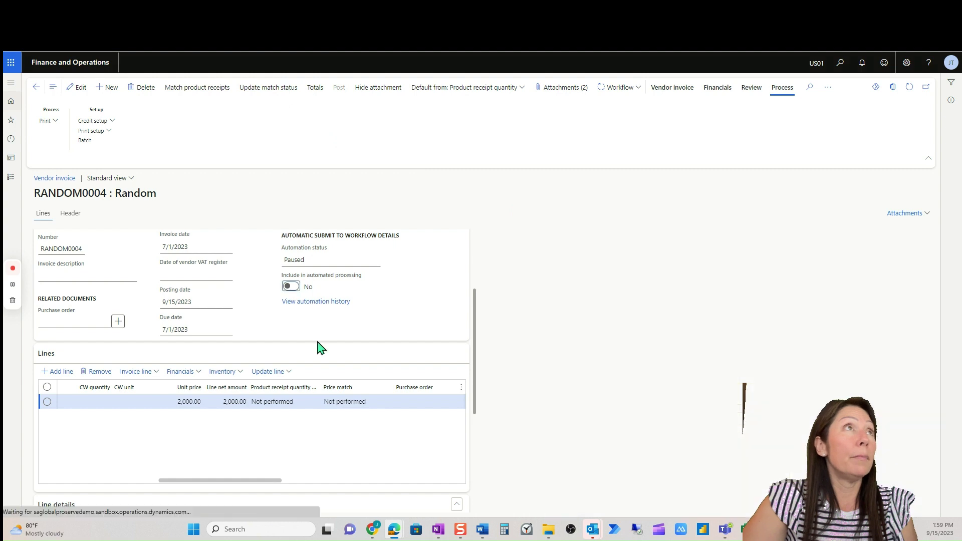
scroll(344, 349, up, 3)
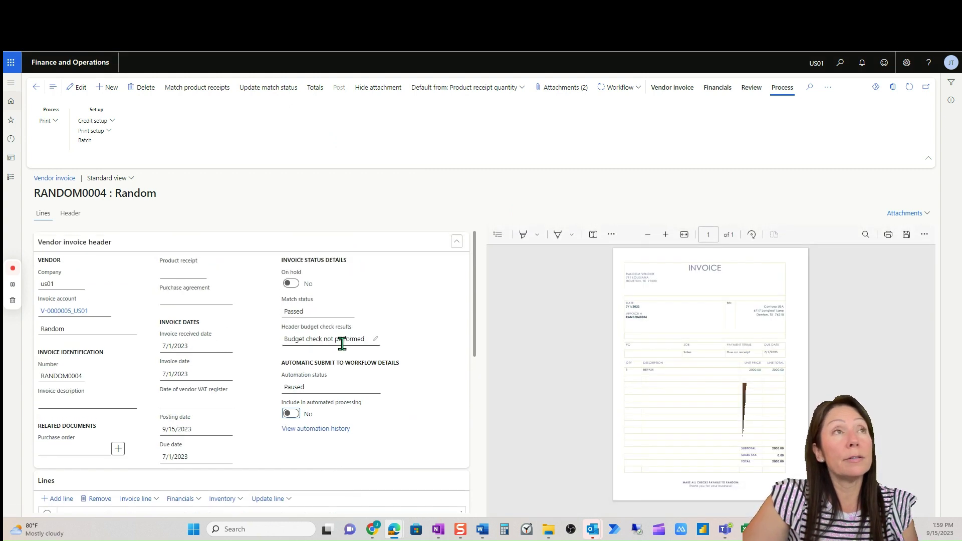
double_click(312, 311)
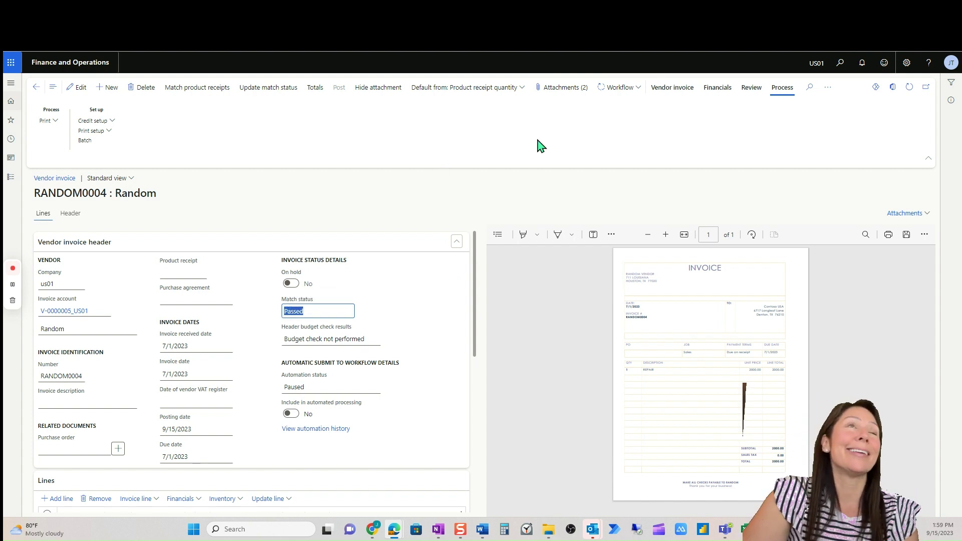
Submit RANDOM0004 via Workflow > Submit, confirm, and return to Pending vendor invoices
click(630, 92)
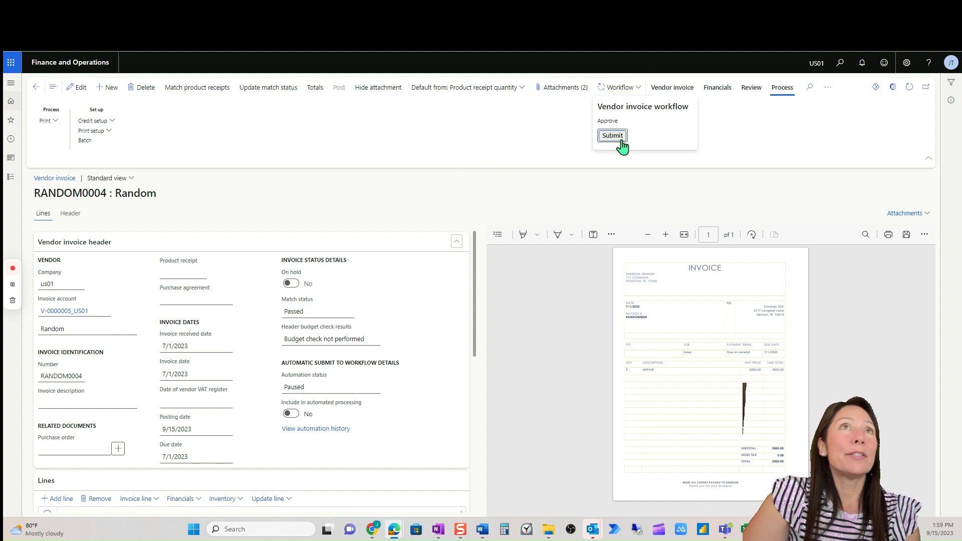
click(612, 135)
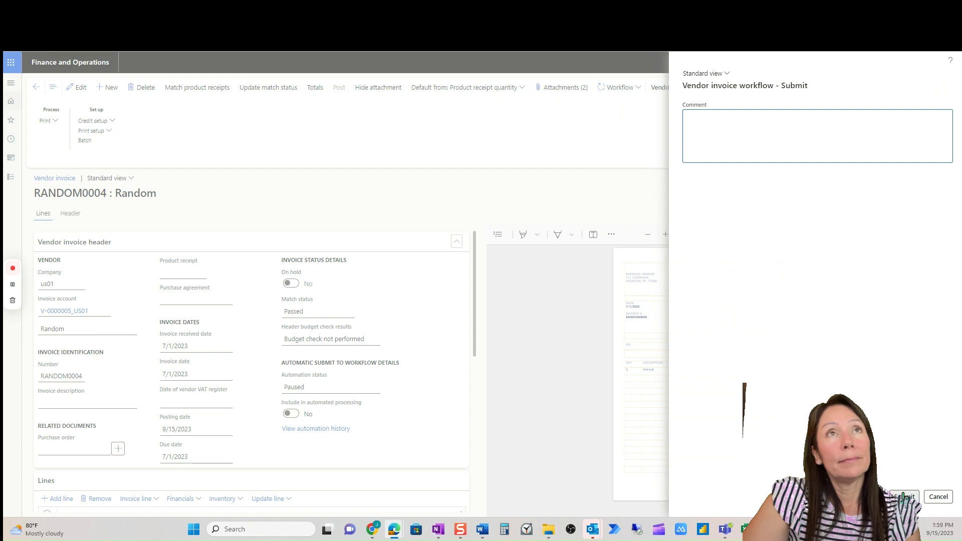
click(905, 497)
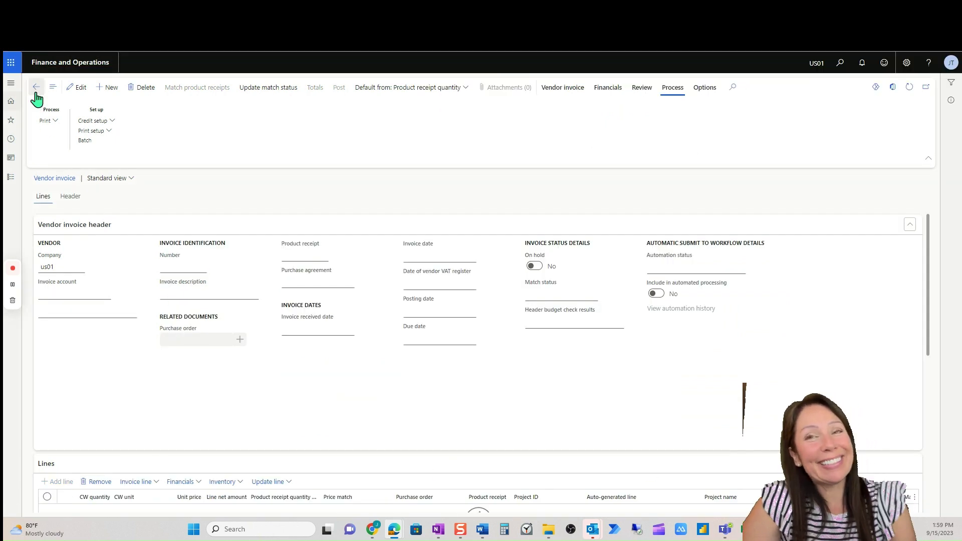
click(39, 91)
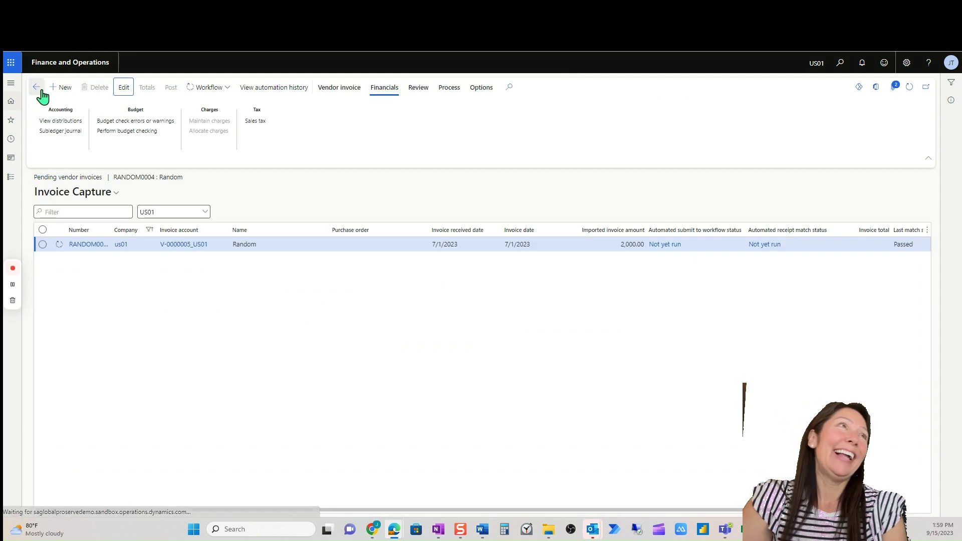
Refresh the list, view RANDOM0004's workflow history, and open workflow 000074
click(908, 90)
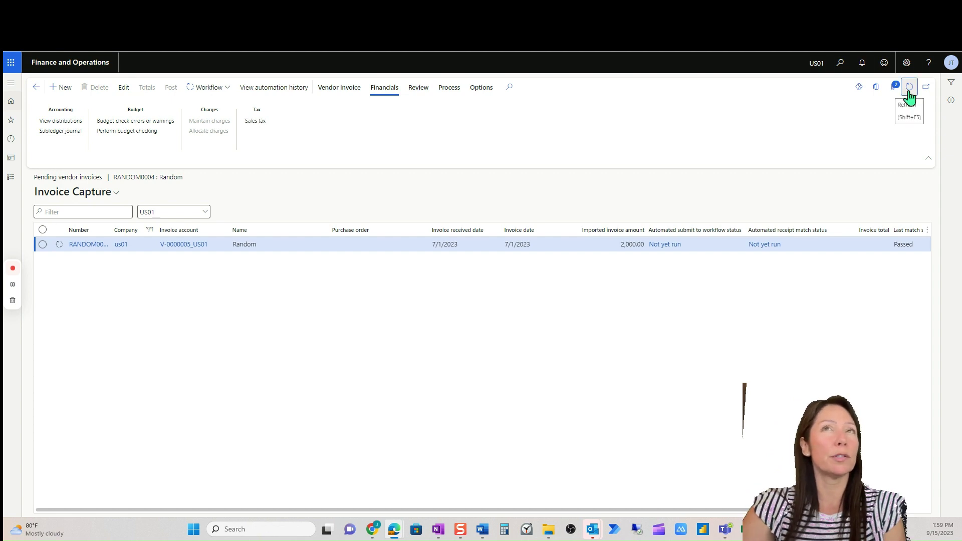
click(229, 91)
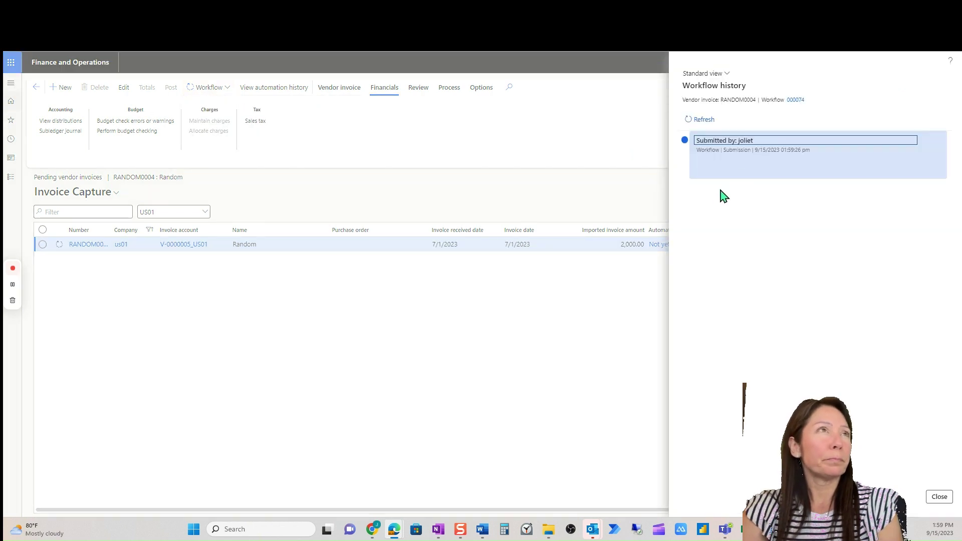
click(801, 101)
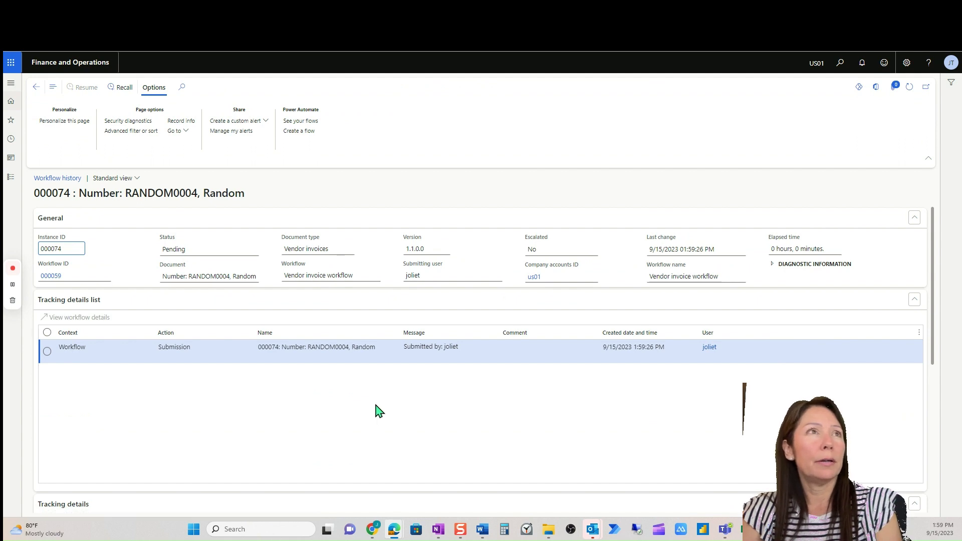
Refresh workflow 000074, collapse General, Tracking details and Work items, and expand only Tracking details list
scroll(379, 411, down, 5)
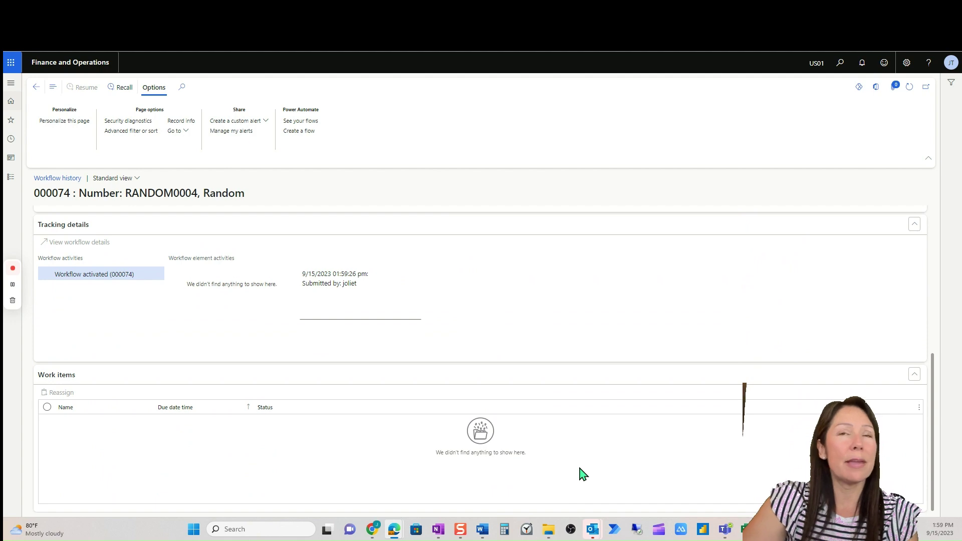
scroll(583, 474, up, 5)
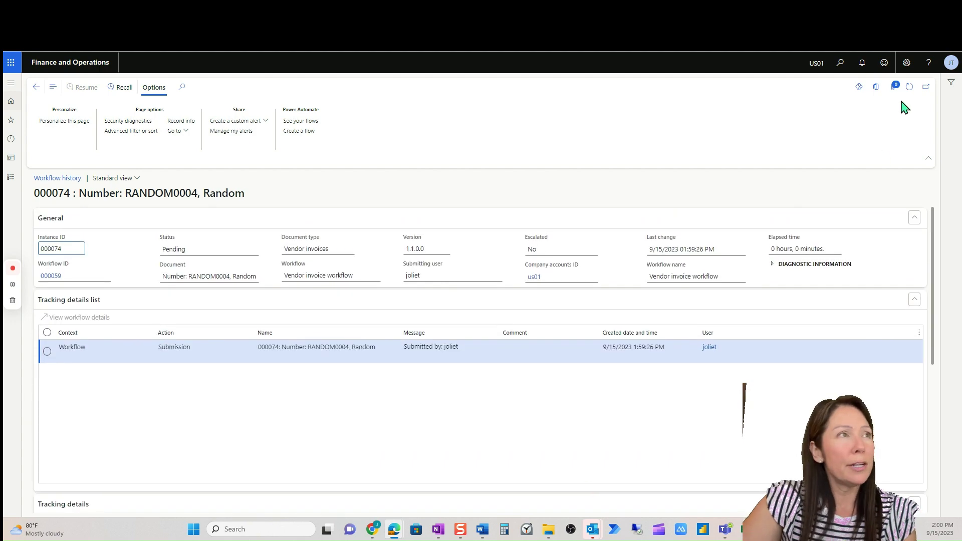
click(910, 86)
scroll(774, 350, down, 5)
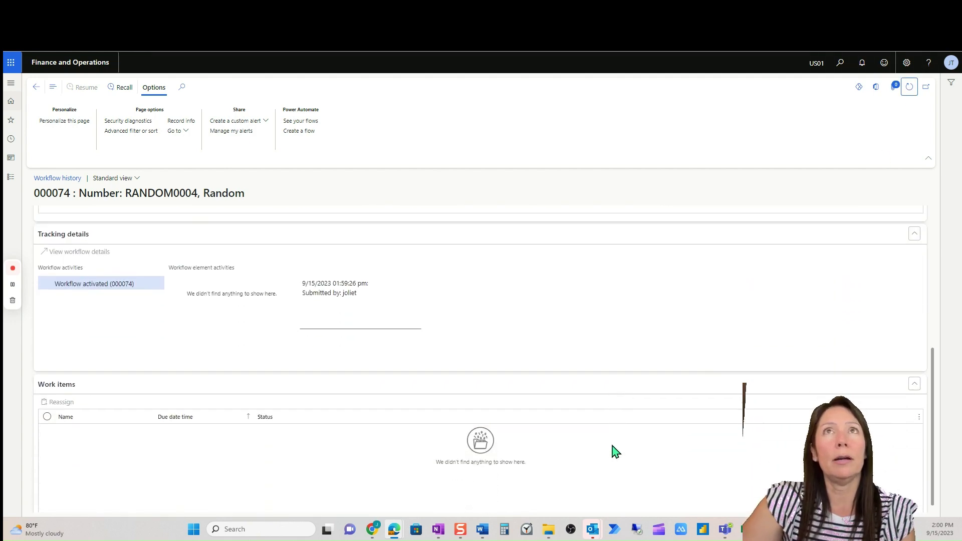
scroll(269, 413, up, 5)
click(236, 221)
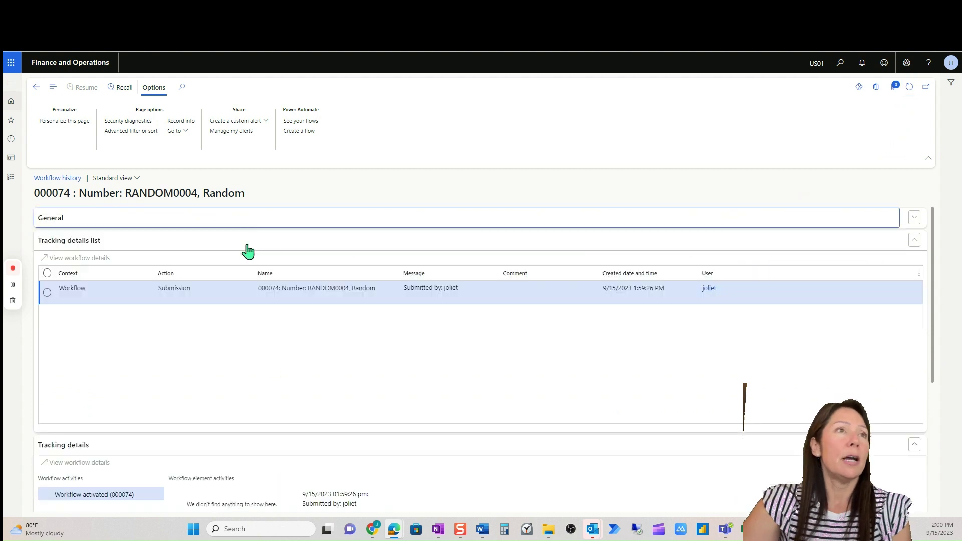
click(247, 251)
click(256, 265)
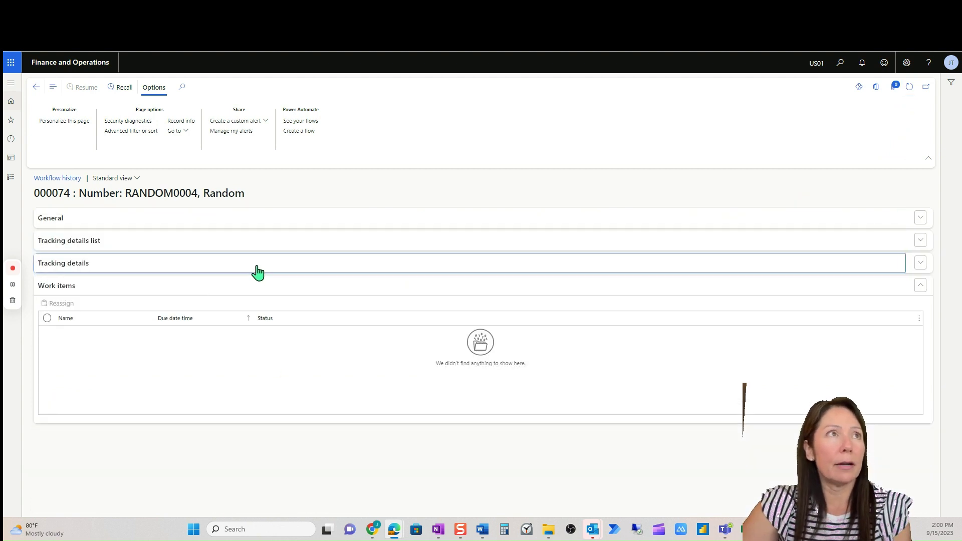
click(255, 290)
click(298, 421)
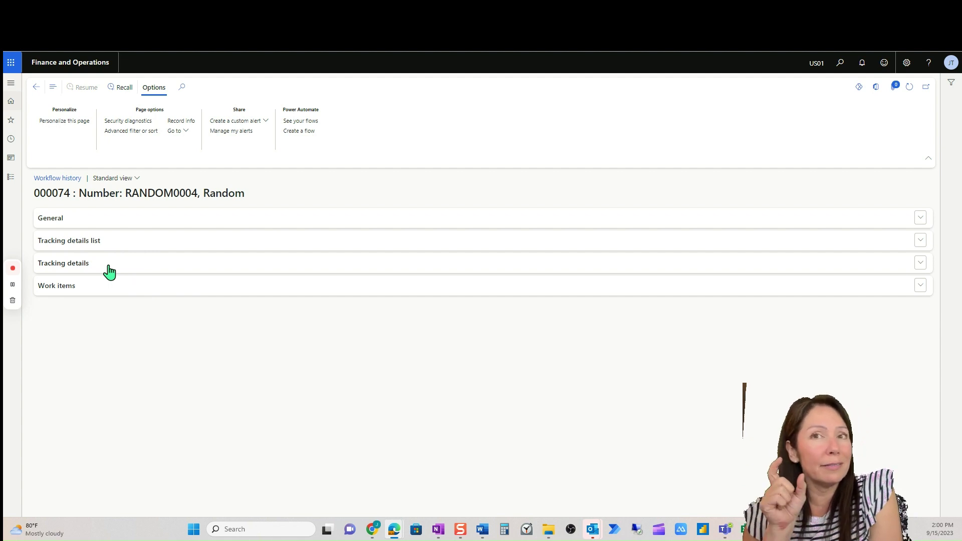
click(156, 252)
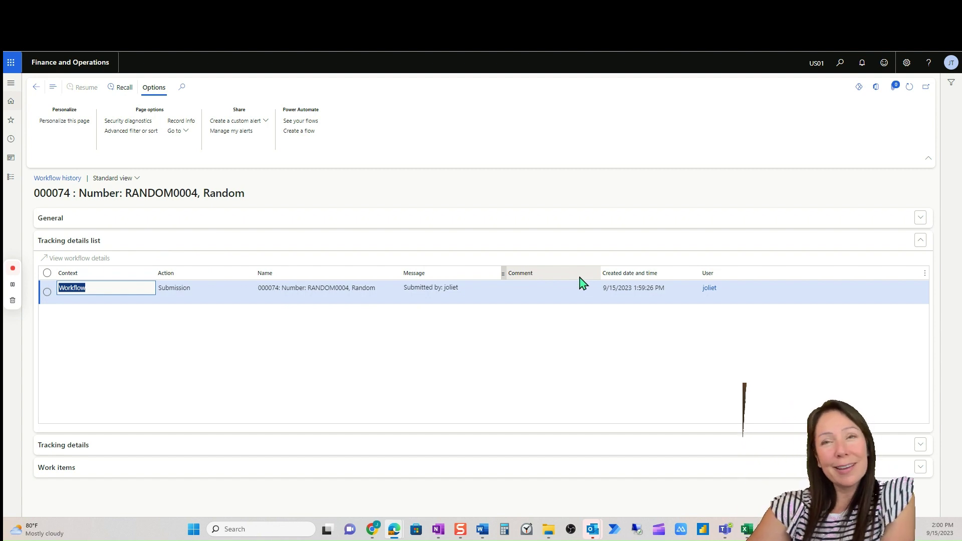
Refresh workflow 000074 and select its Fault entry at 2:00:33 PM to read the message
click(910, 87)
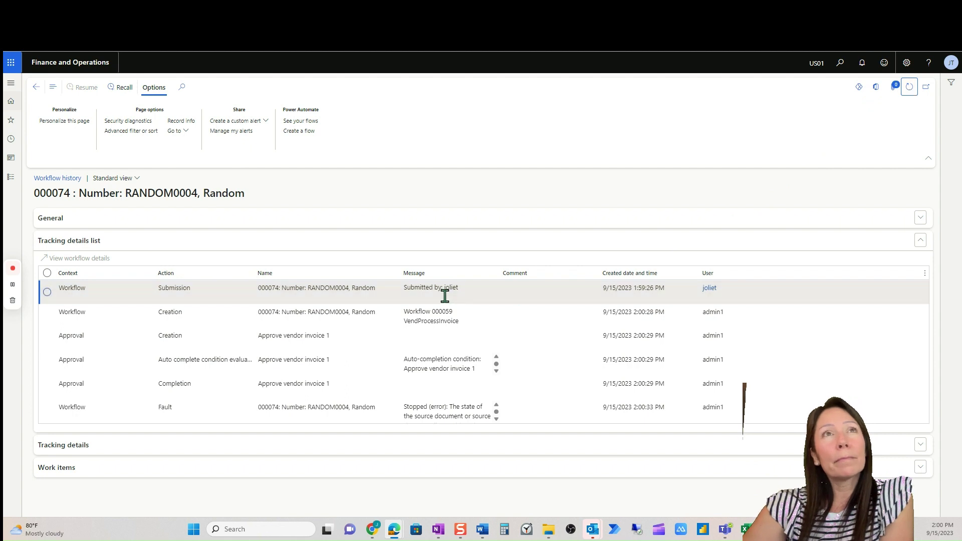
scroll(496, 424, down, 5)
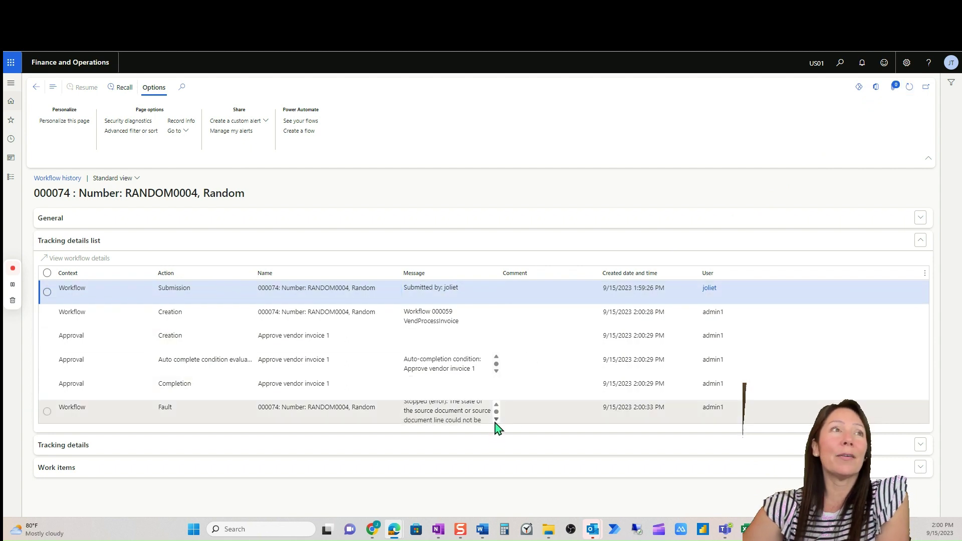
scroll(496, 423, down, 4)
scroll(498, 428, down, 1)
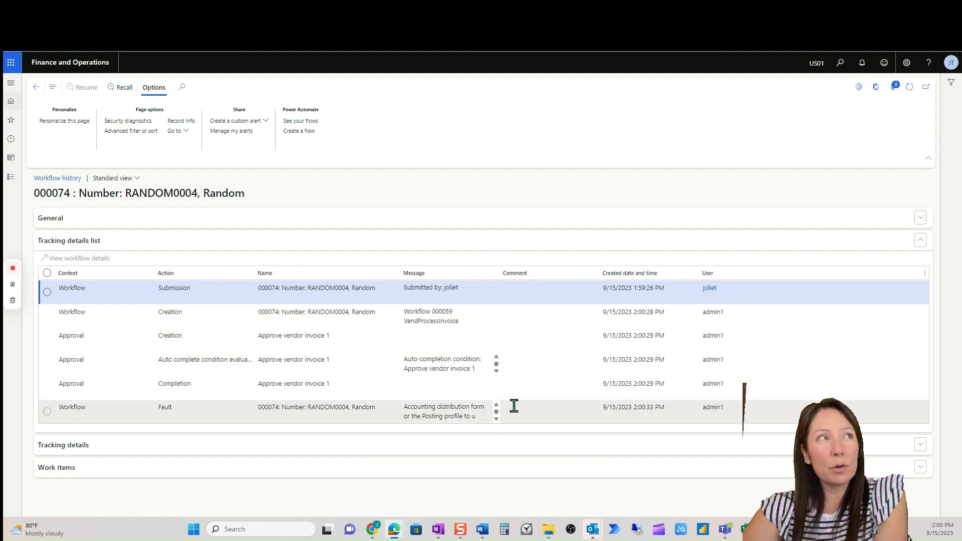
click(494, 421)
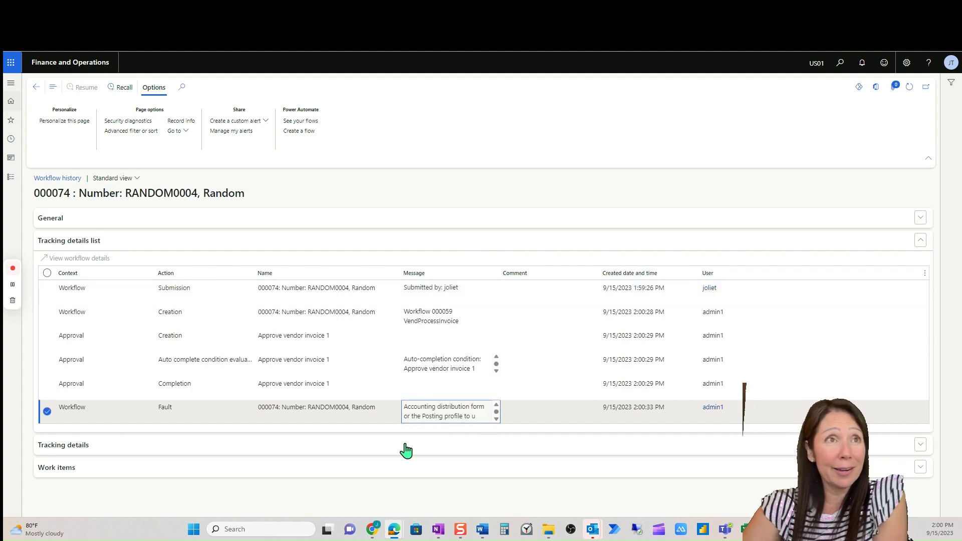
click(143, 410)
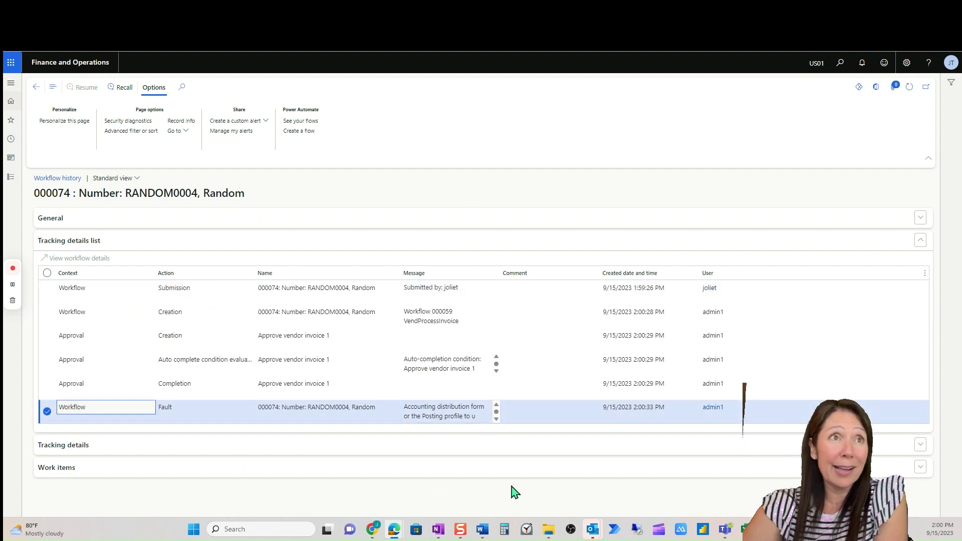
Expand Tracking details to read the missing or invalid ledger account error, then restore Tracking details list
click(453, 244)
click(304, 270)
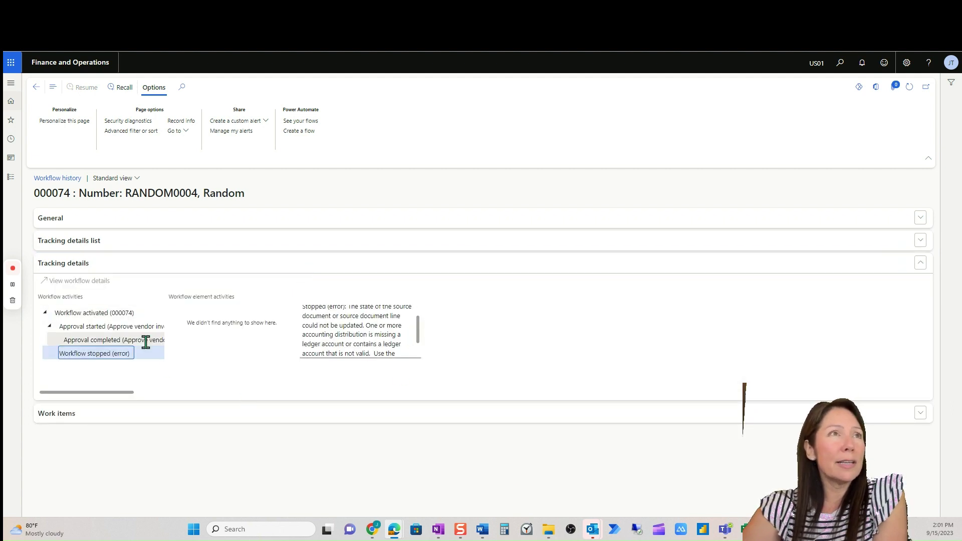
scroll(320, 345, up, 1)
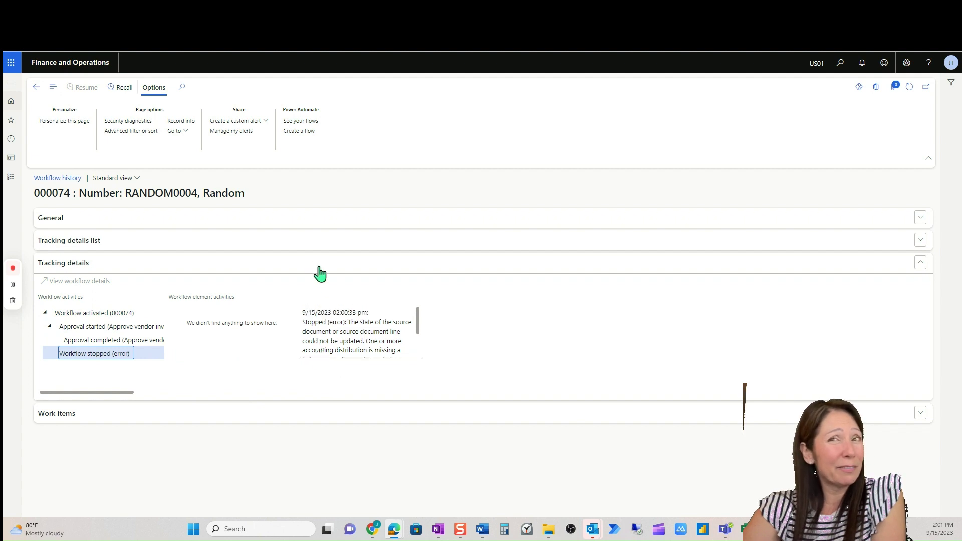
click(138, 339)
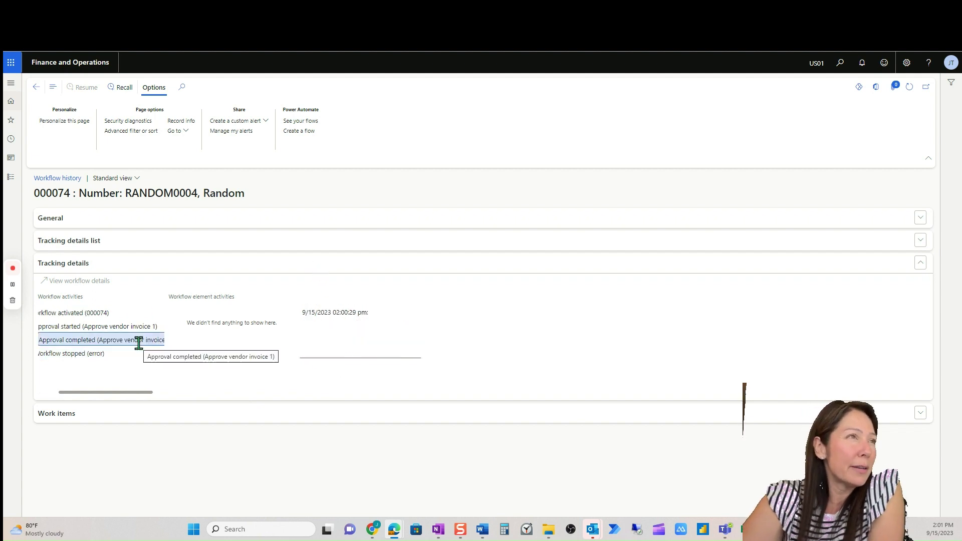
click(214, 268)
click(261, 286)
click(311, 296)
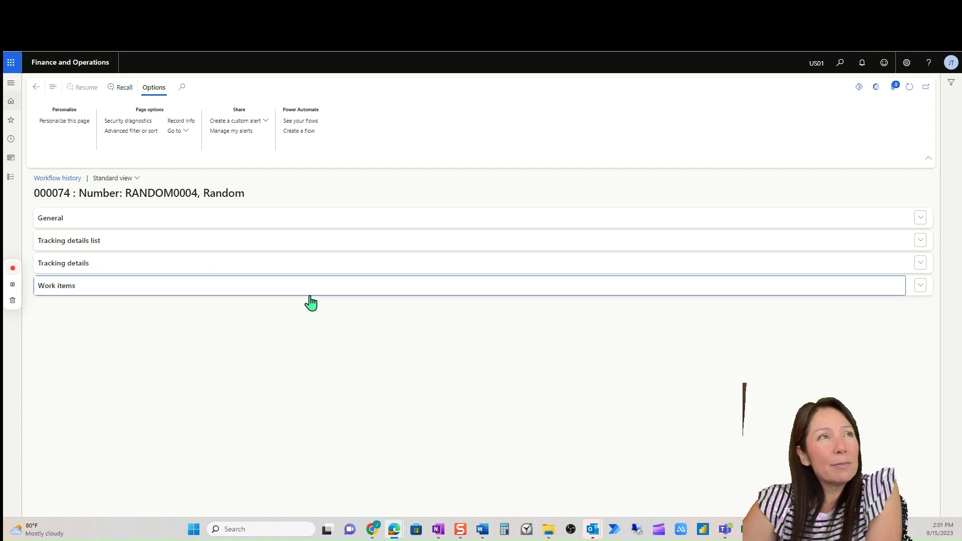
click(318, 248)
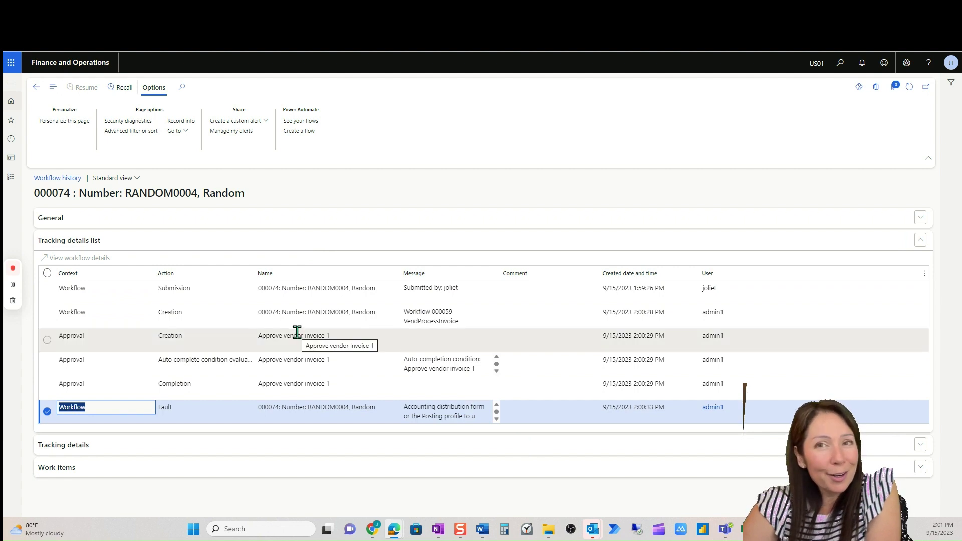
Return to the pending invoice list and review RANDOM0004's workflow history
click(36, 90)
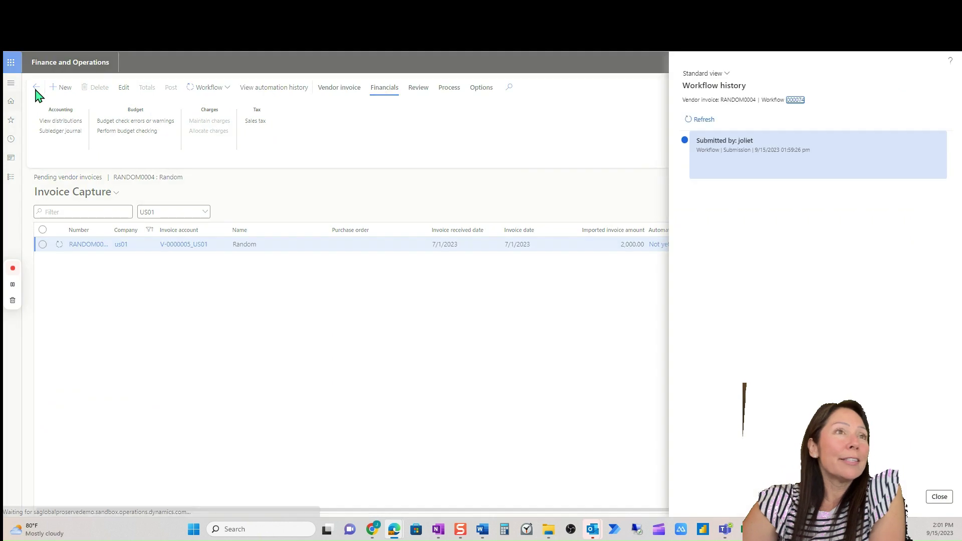
click(939, 498)
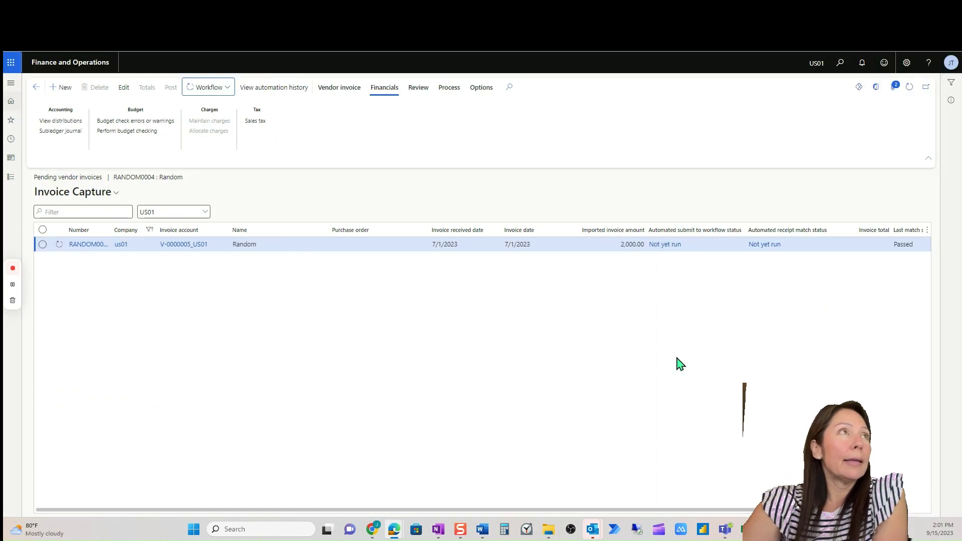
click(215, 96)
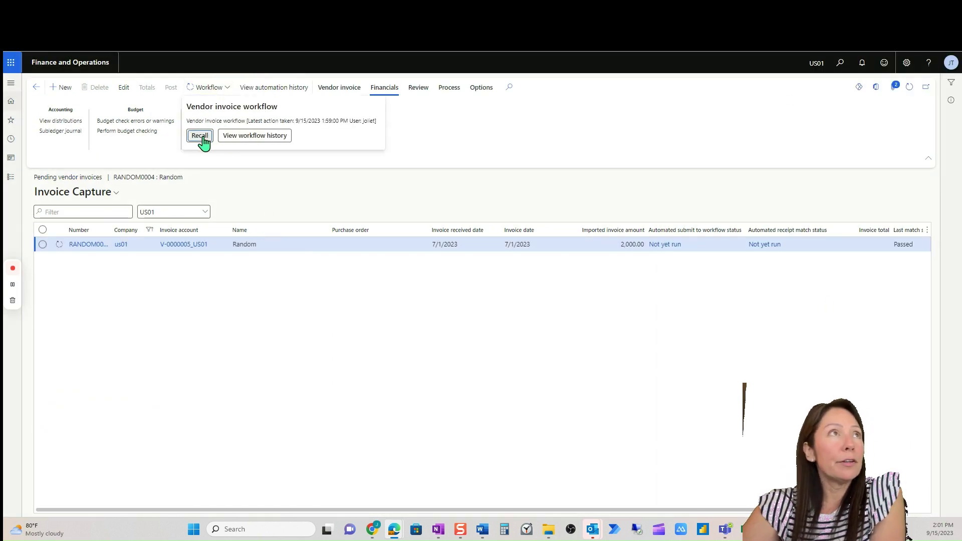
click(255, 136)
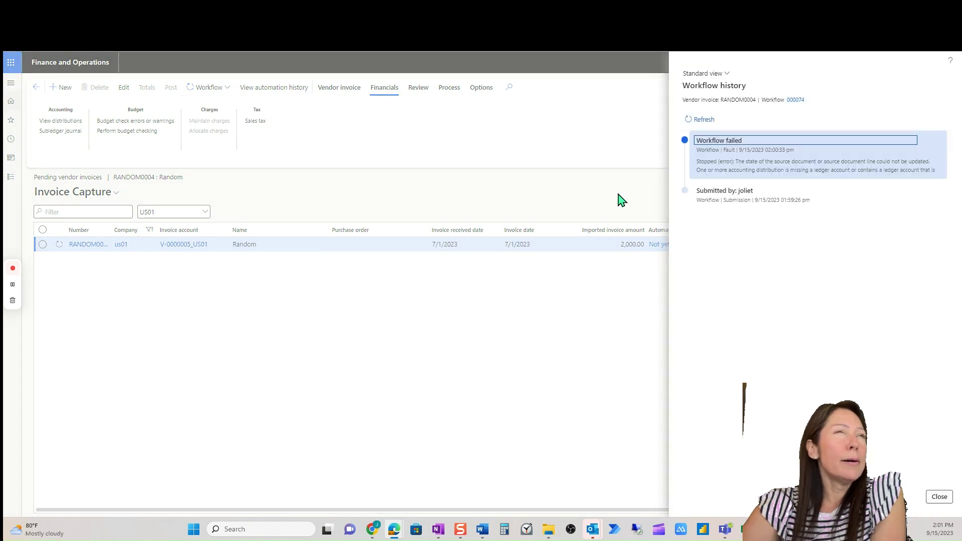
click(940, 497)
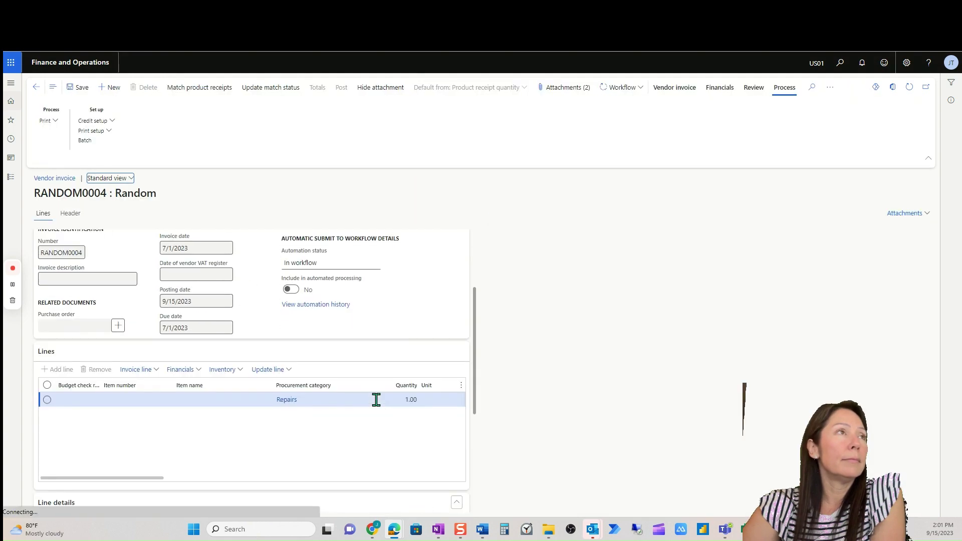
Check the financial options available for RANDOM0004's invoice lines
click(187, 368)
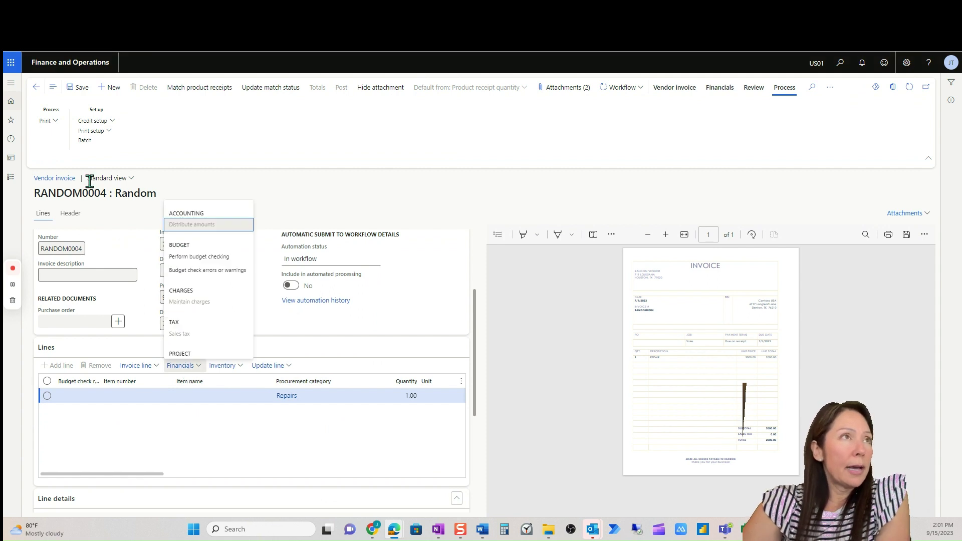
click(259, 152)
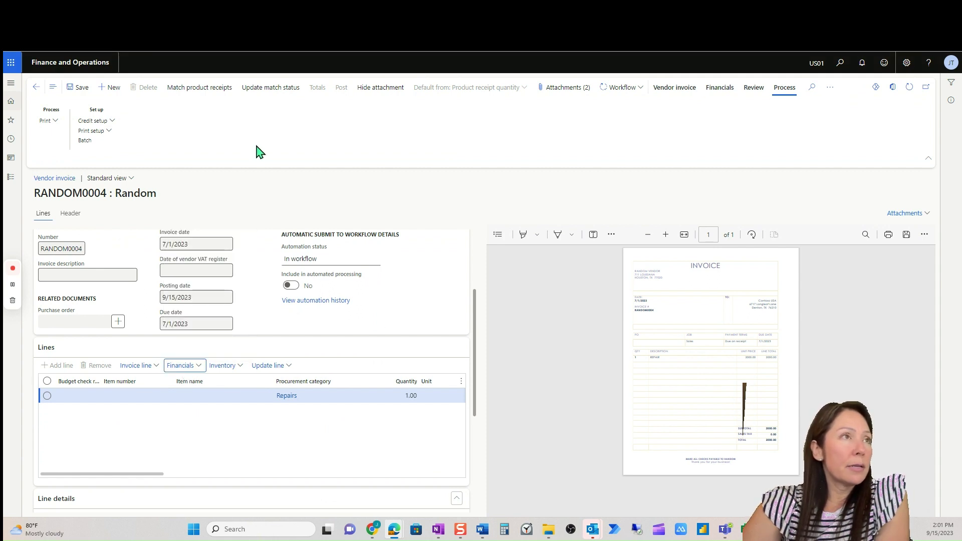
click(634, 90)
Recall RANDOM0004 from workflow and open the invoice line's accounting distributions
click(613, 135)
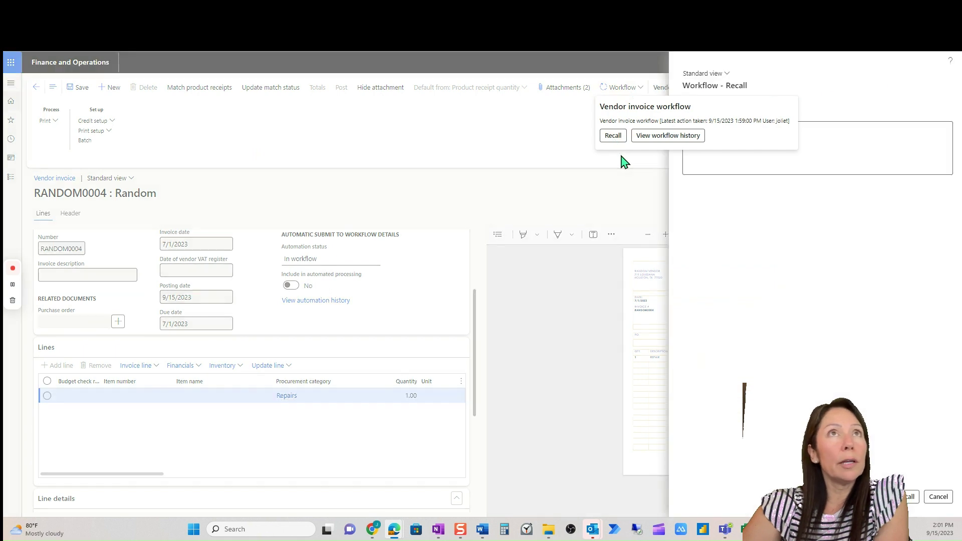
click(909, 497)
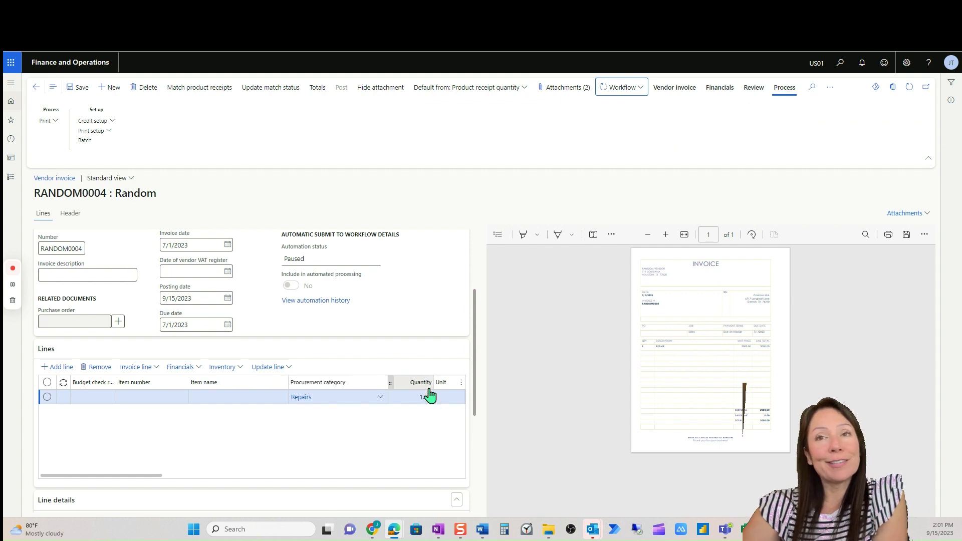
click(183, 368)
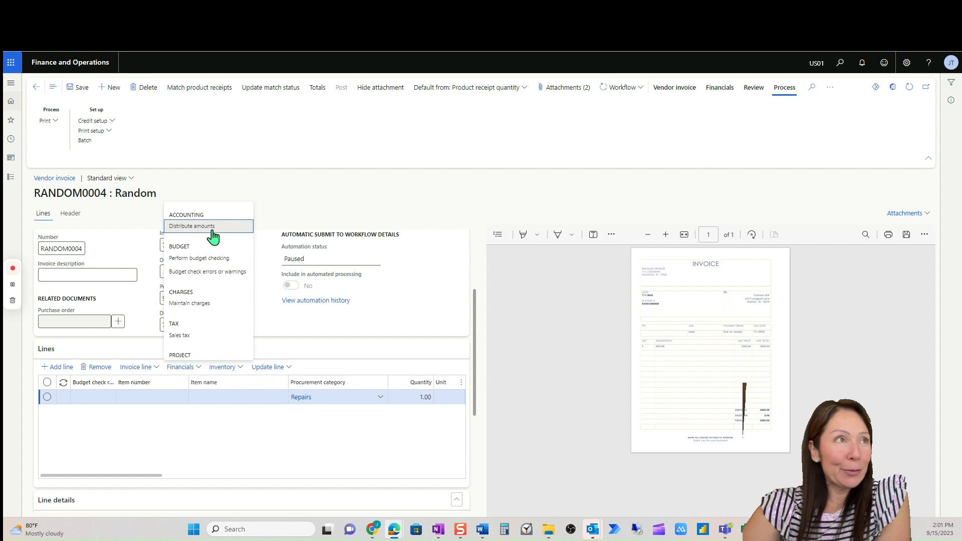
click(412, 290)
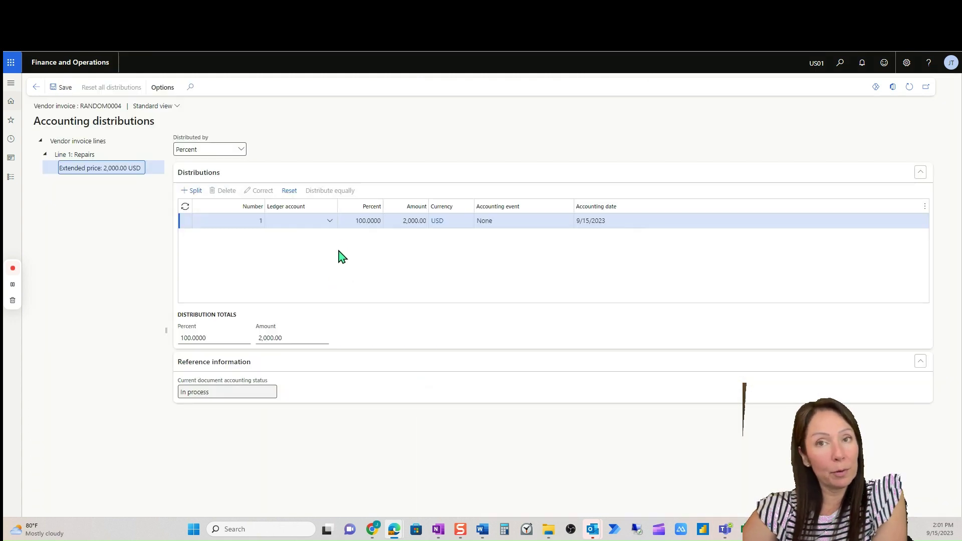
click(330, 221)
click(593, 249)
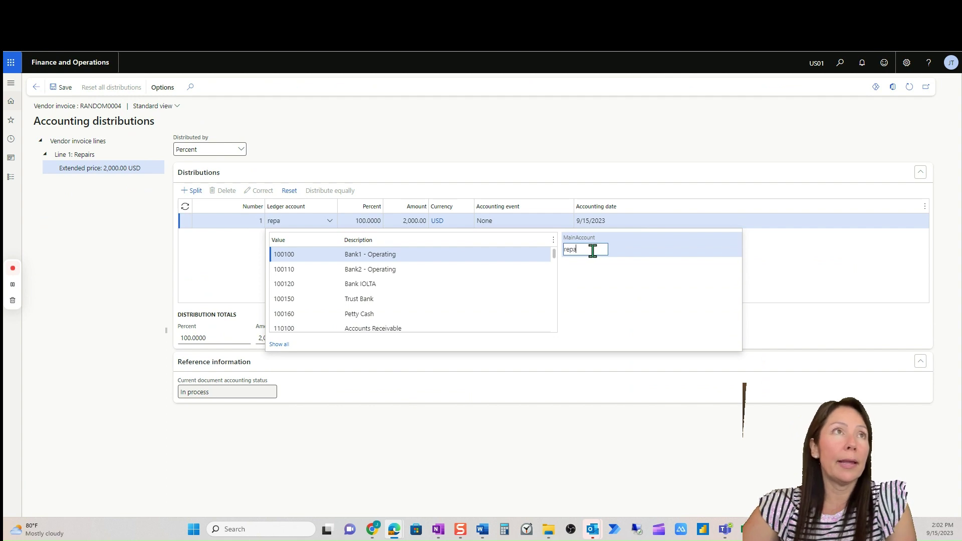
click(503, 255)
key(Tab)
text(620800)
key(Tab)
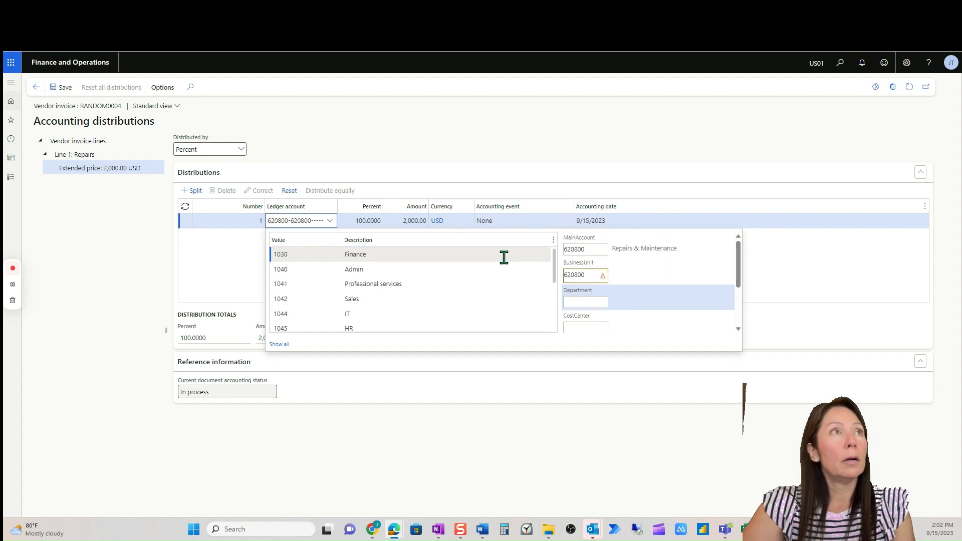
key(shift+Tab)
key(BackSpace)
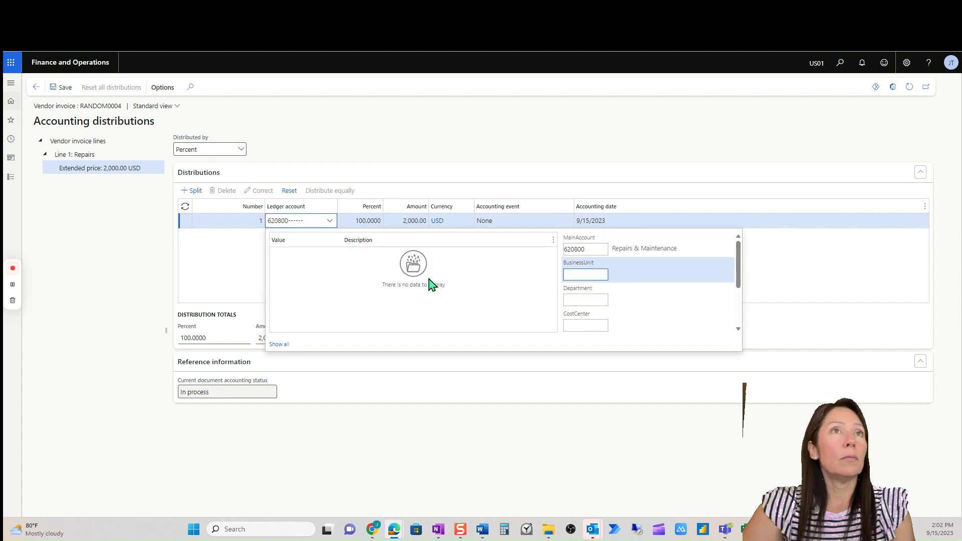
click(447, 254)
click(584, 300)
click(468, 256)
click(808, 313)
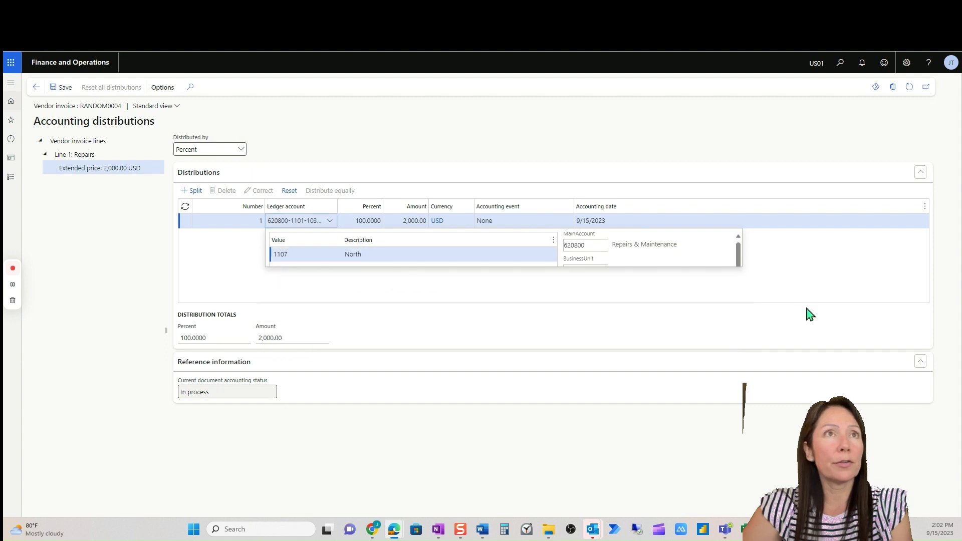
click(37, 91)
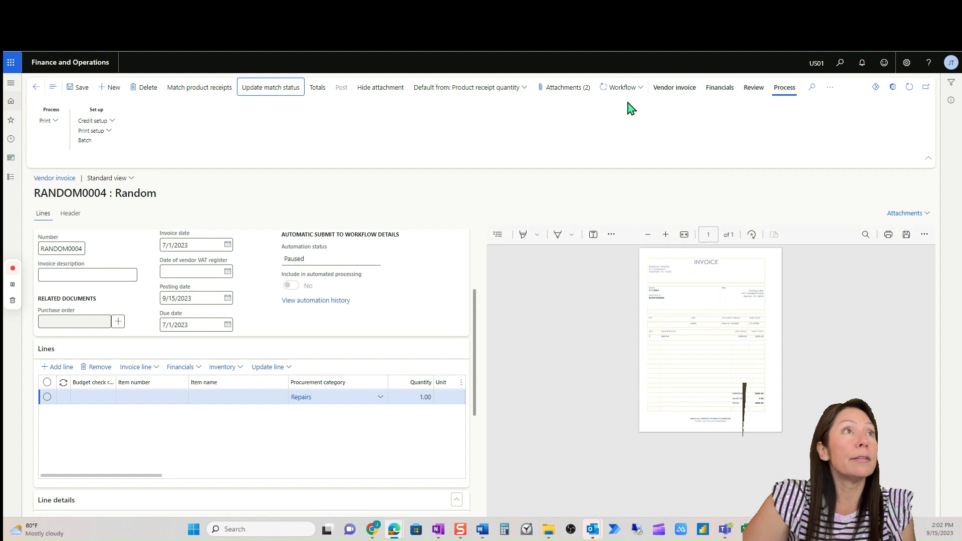
Resubmit RANDOM0004 to the vendor invoice workflow and go back to the pending list
click(626, 90)
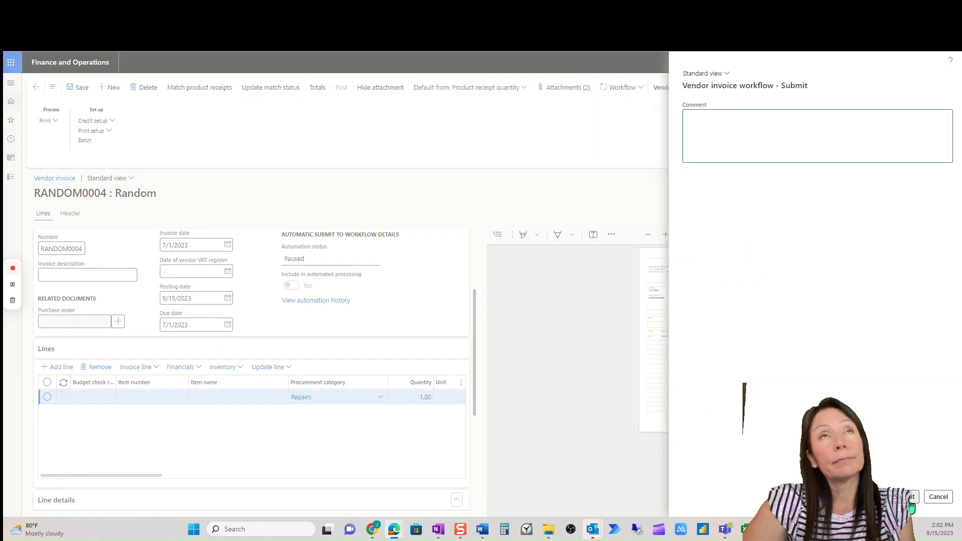
click(910, 499)
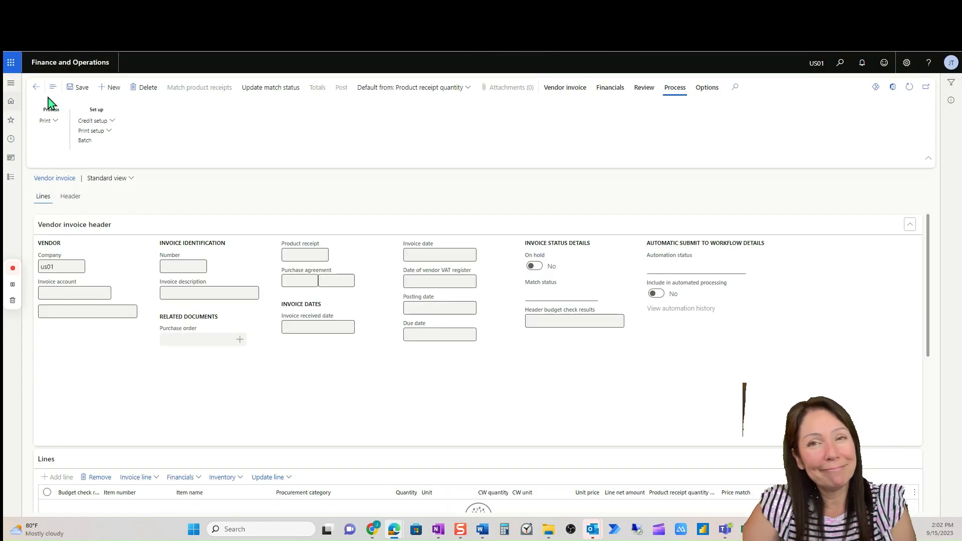
click(36, 87)
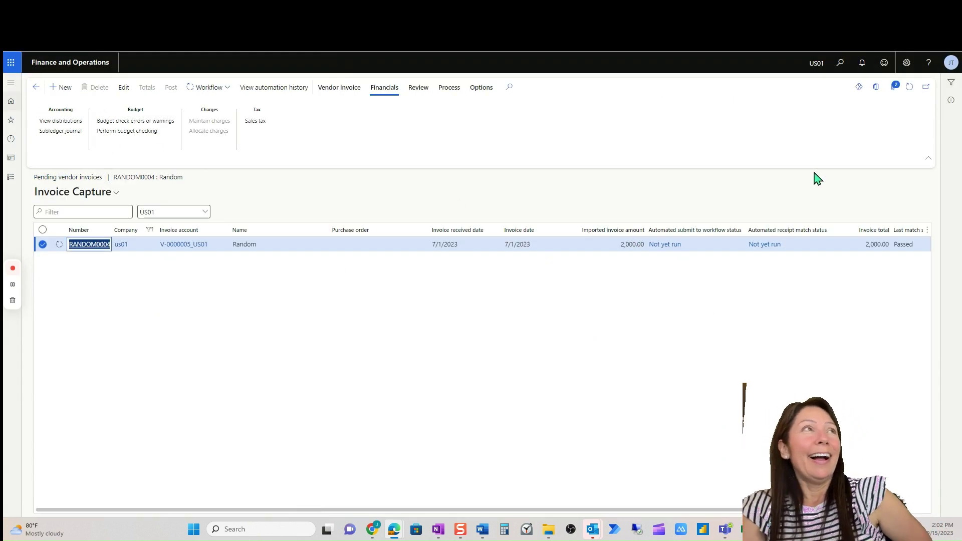
Open the full history page for RANDOM0004's workflow 000075
click(222, 96)
click(263, 139)
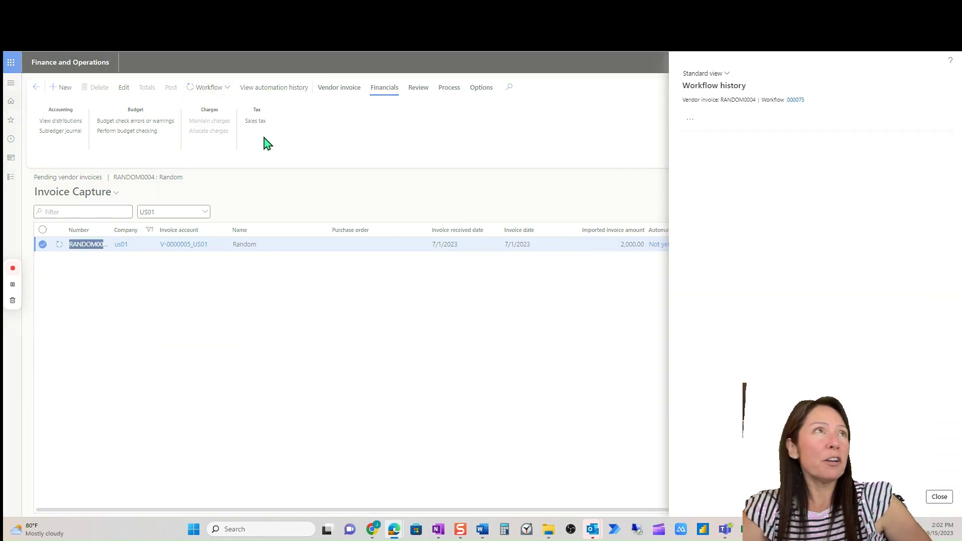
click(796, 100)
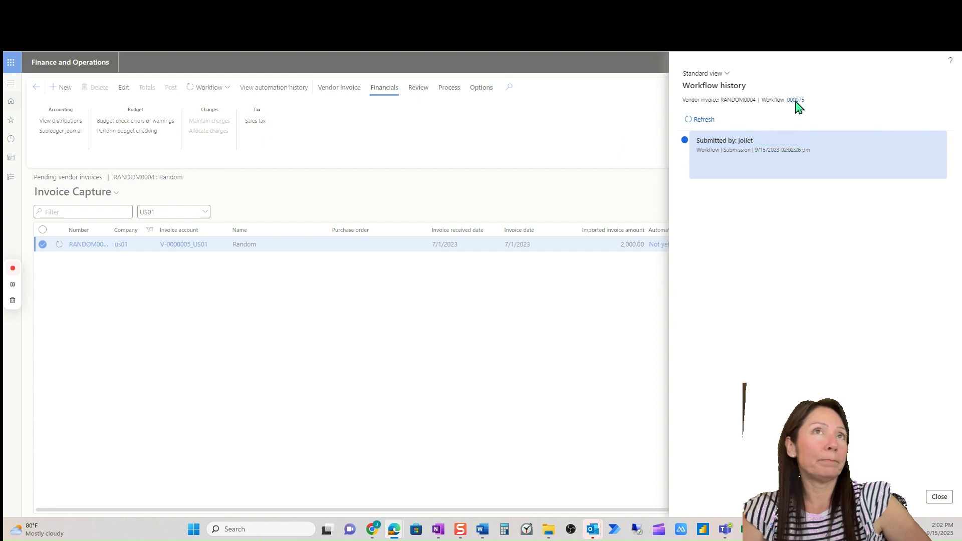
scroll(462, 385, down, 1)
scroll(462, 385, up, 1)
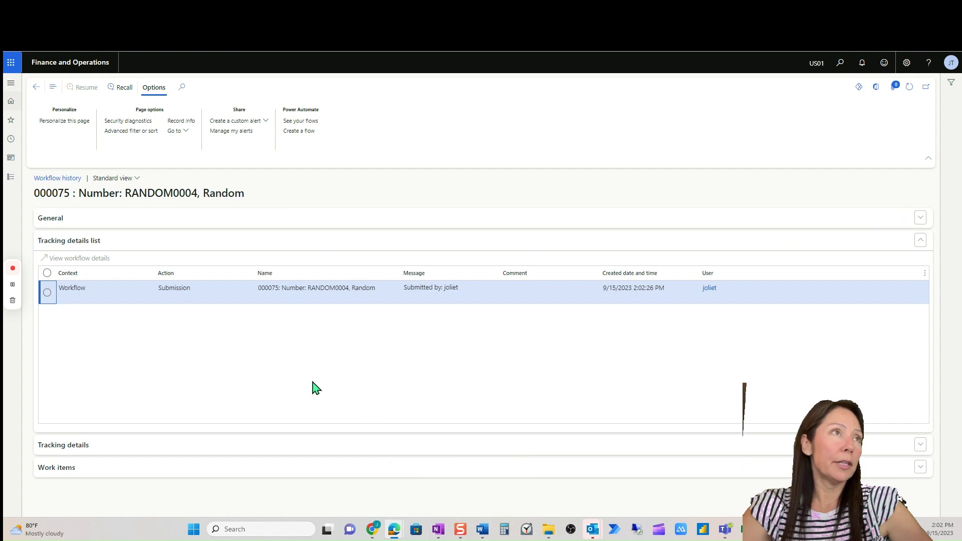
Save the layout as default view 'My view' for this legal entity only, then go back
click(126, 181)
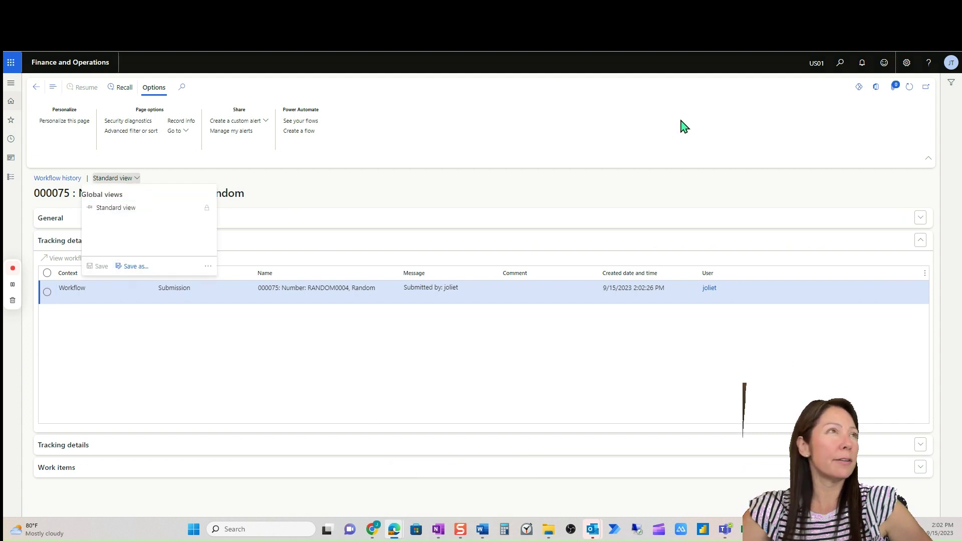
click(136, 271)
click(808, 179)
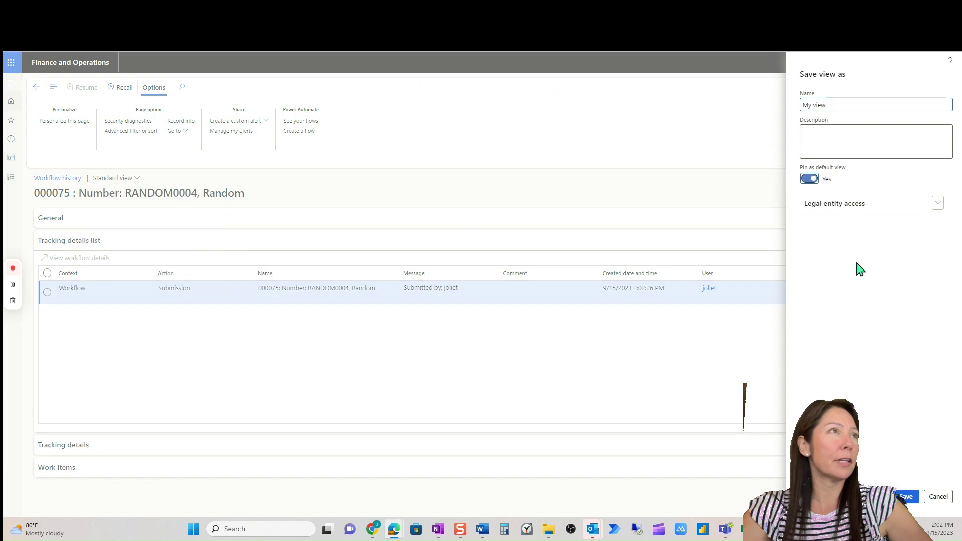
click(905, 497)
click(539, 275)
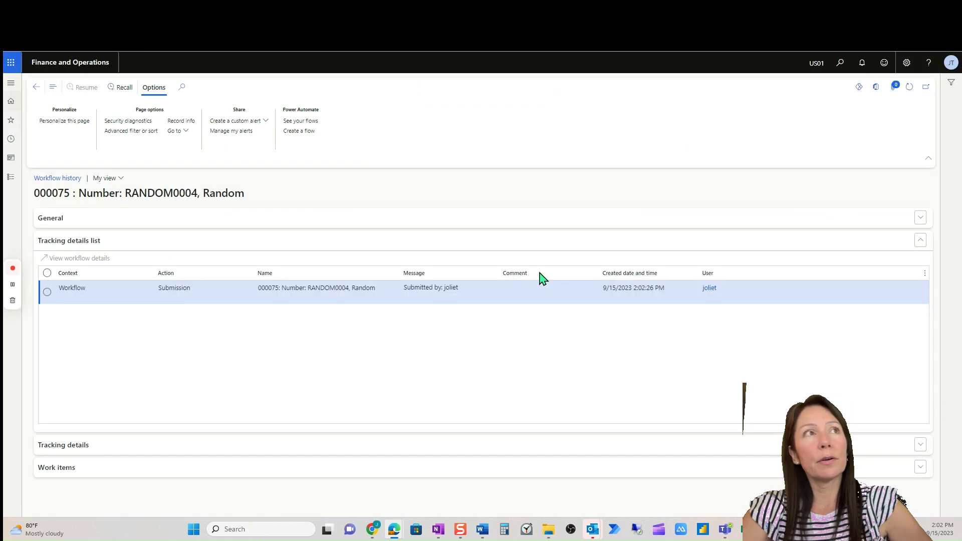
click(36, 87)
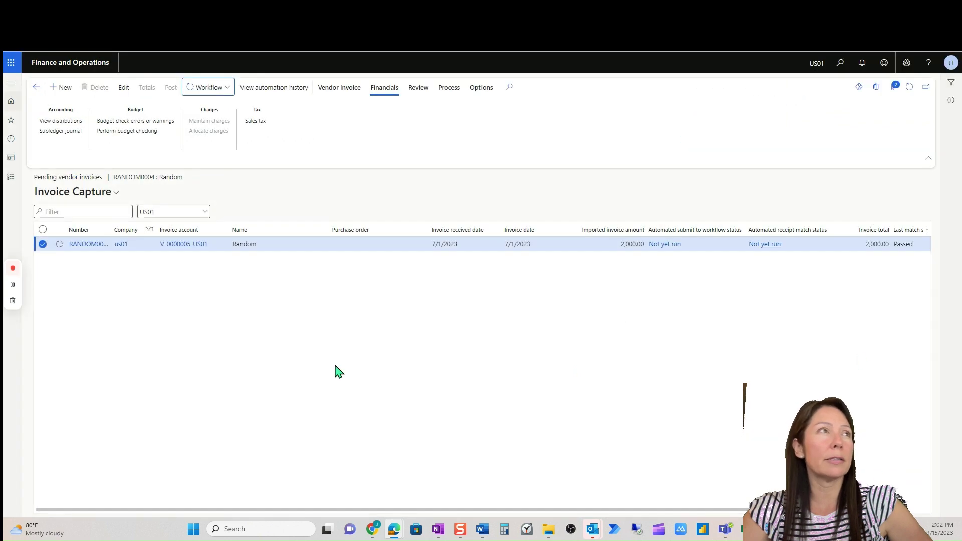
click(213, 93)
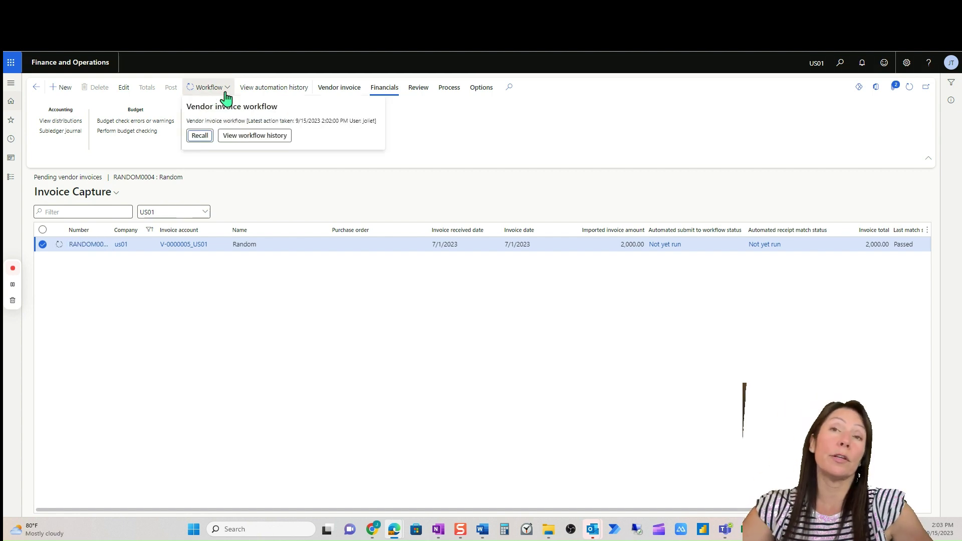
click(261, 140)
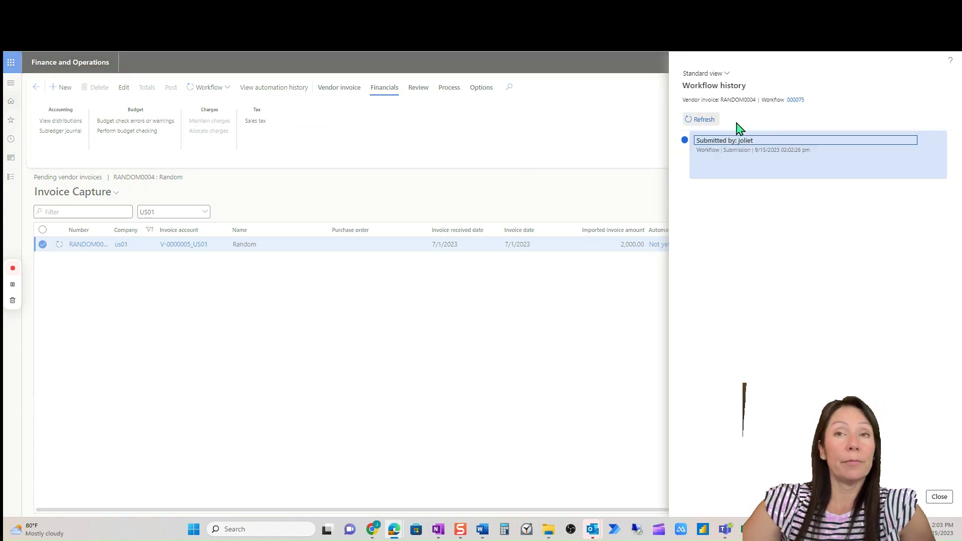
click(795, 101)
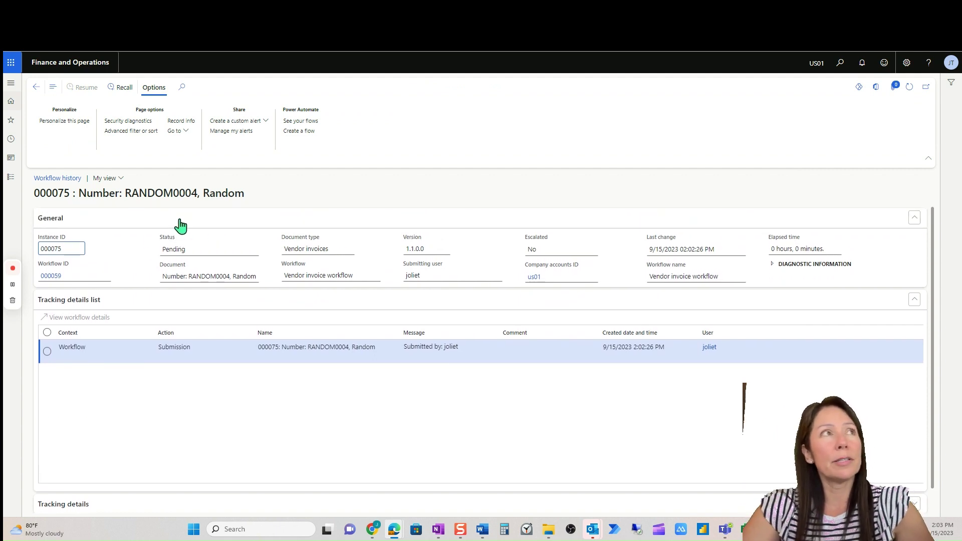
click(181, 224)
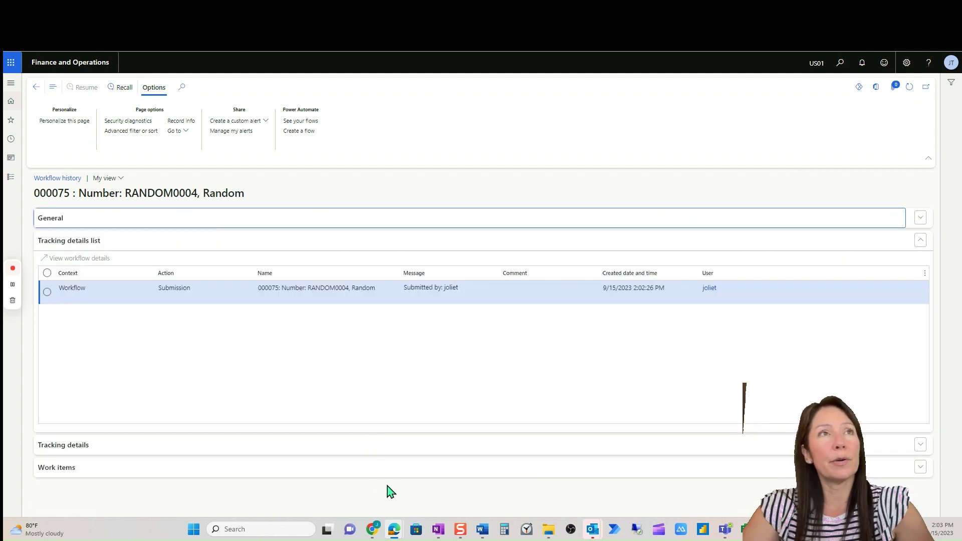
click(911, 89)
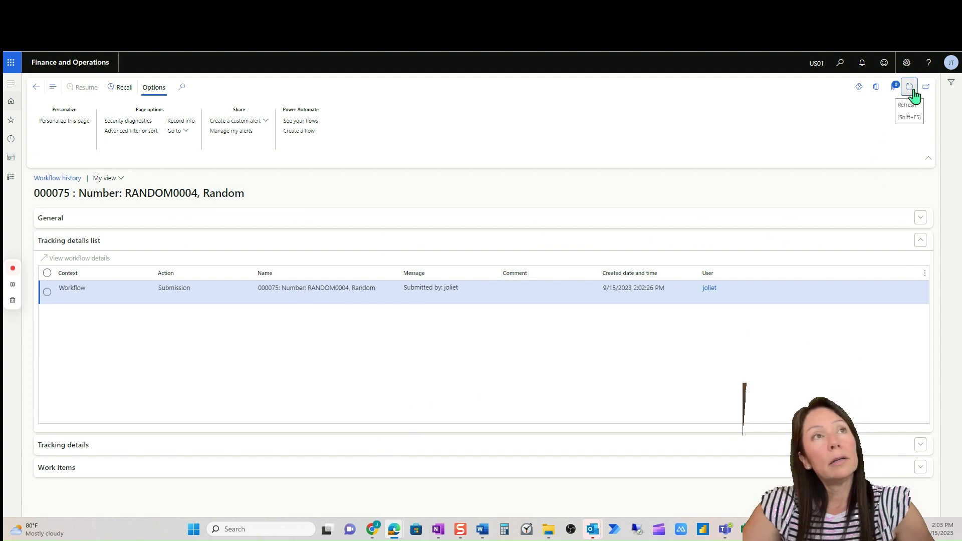
click(911, 88)
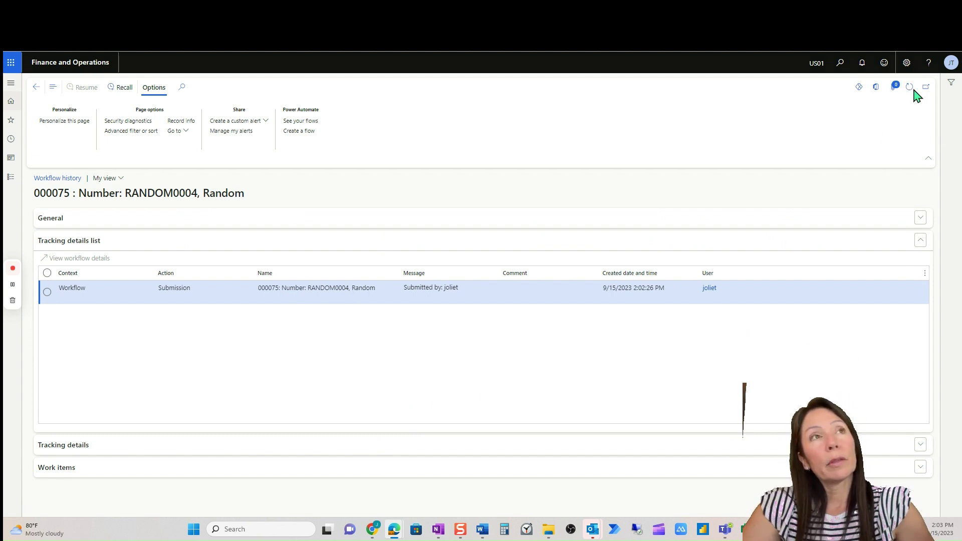
click(910, 88)
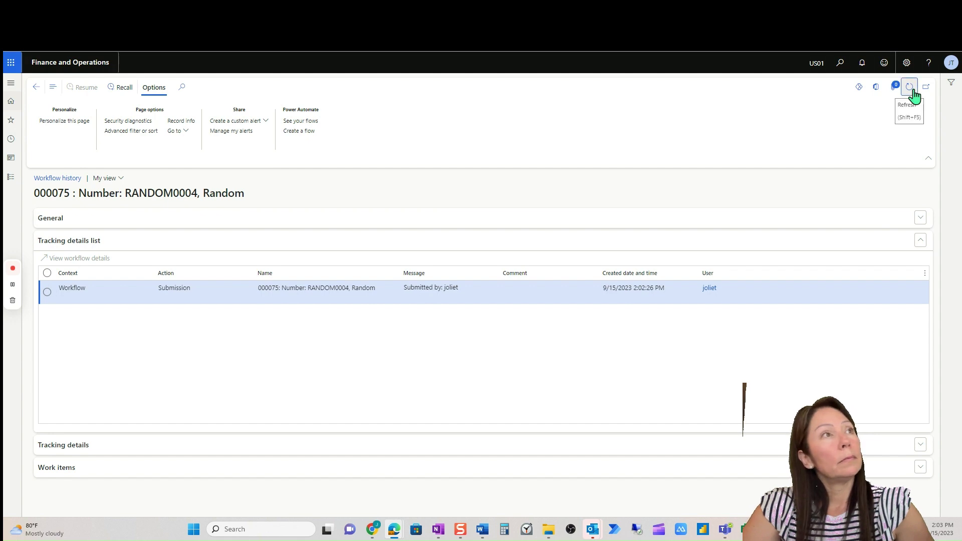
click(910, 88)
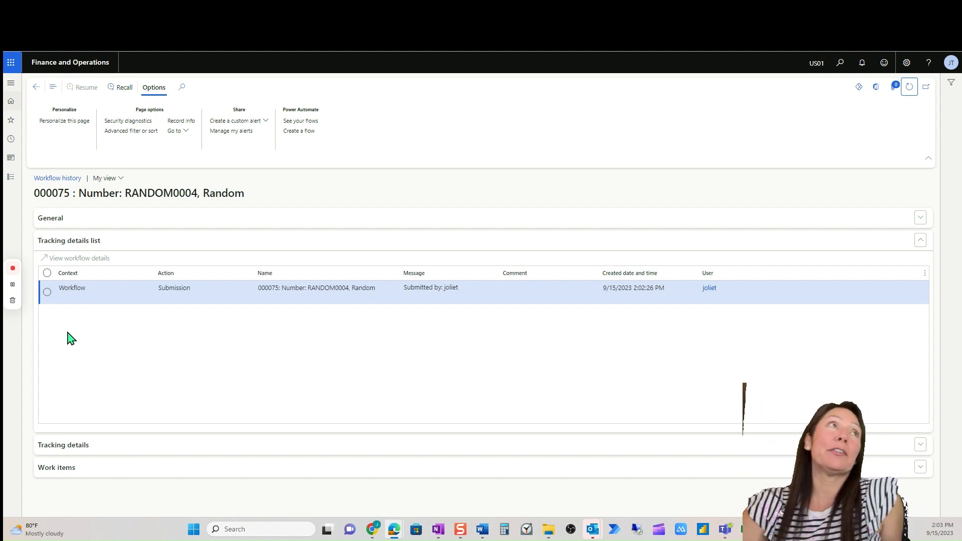
click(36, 87)
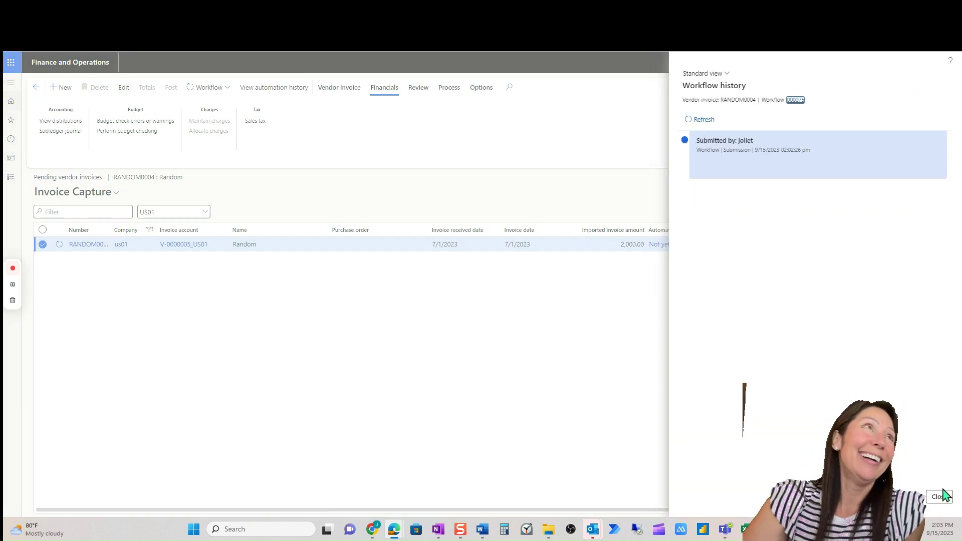
click(939, 497)
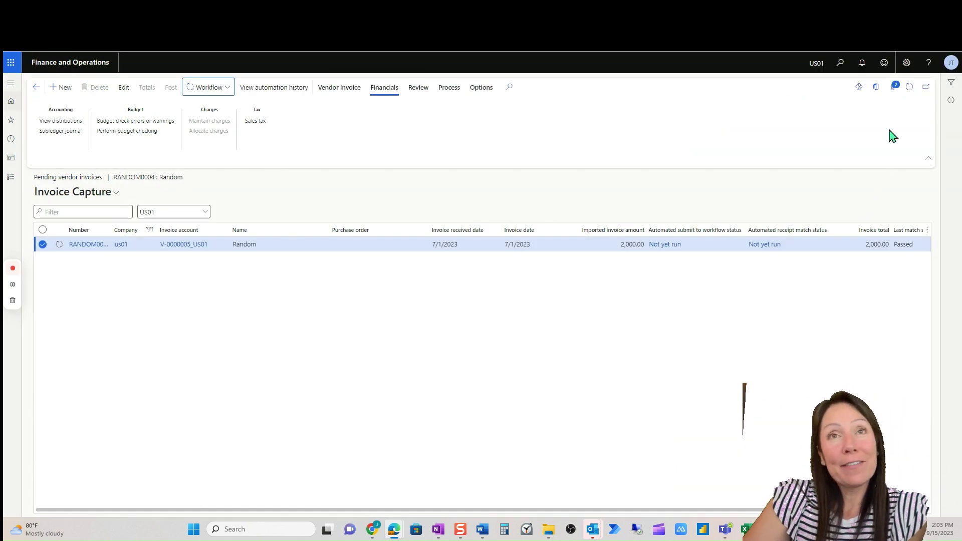
Refresh the Invoice Capture pending list so RANDOM0004 no longer appears
click(910, 87)
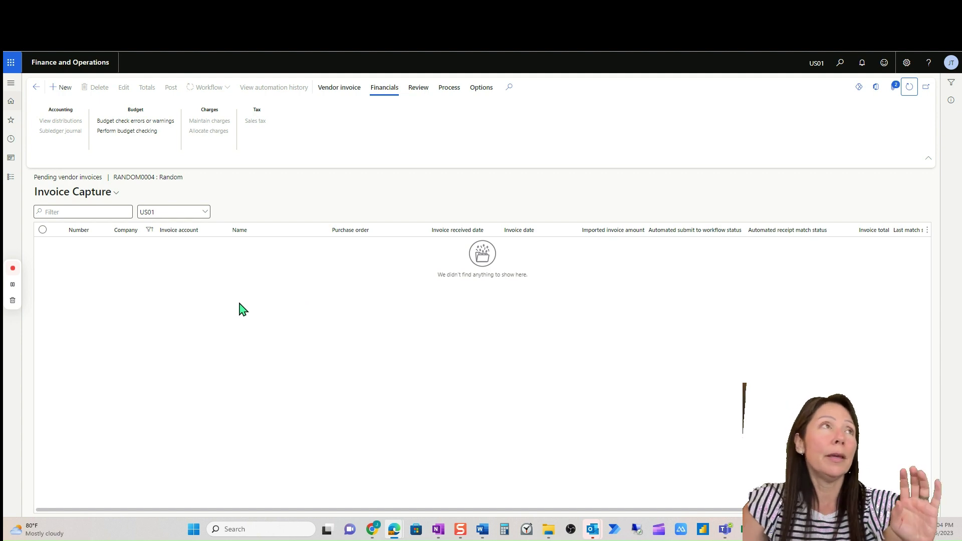
Go from the home dashboard into the Vendor invoice automation workspace and scroll to its links
click(11, 177)
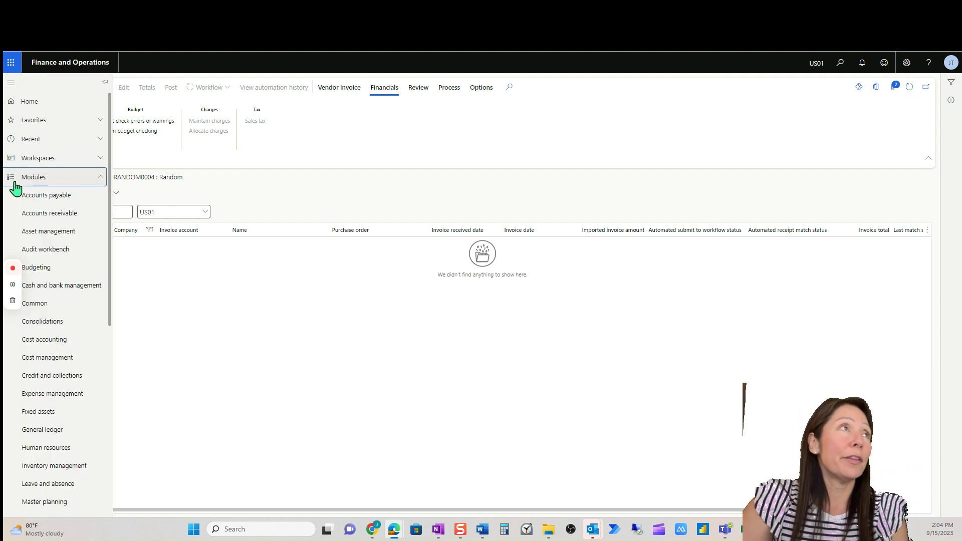
click(70, 198)
click(792, 251)
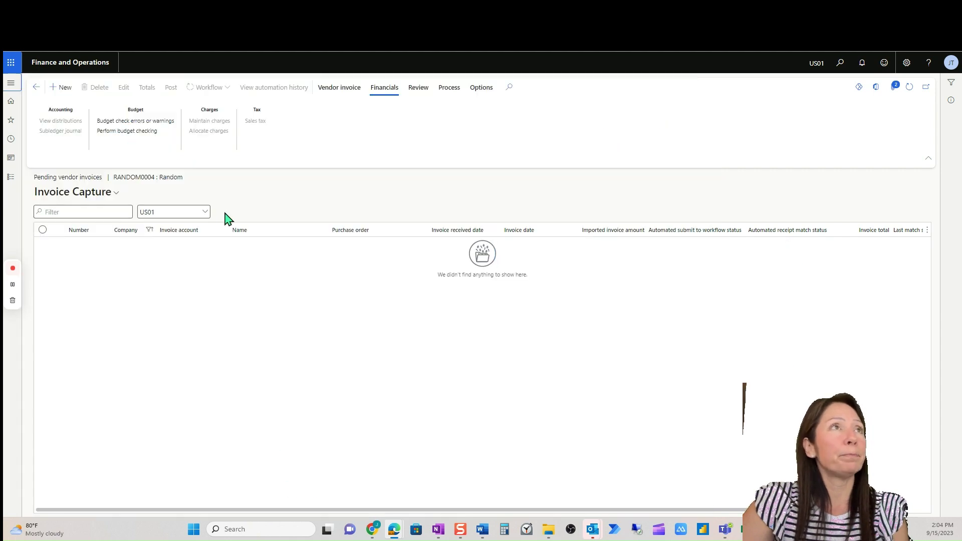
click(93, 78)
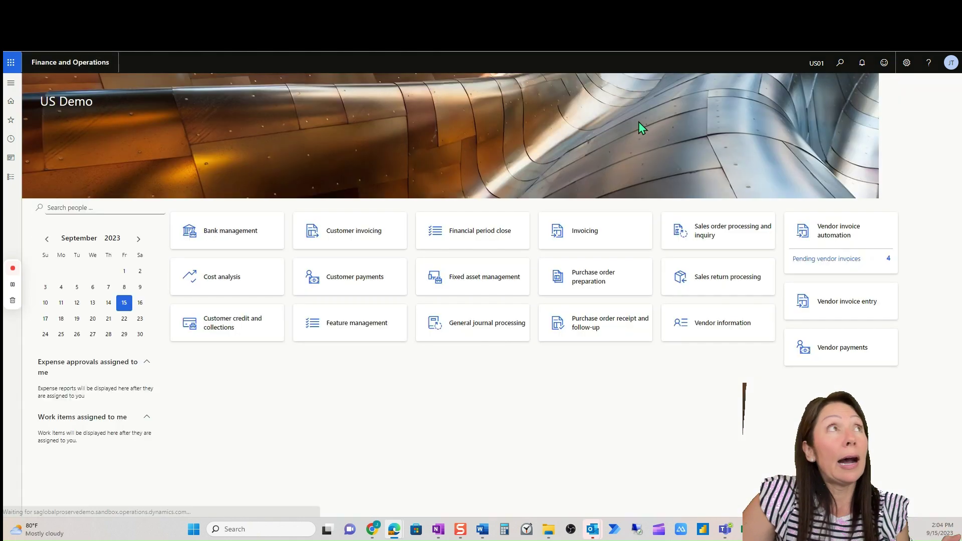
click(835, 245)
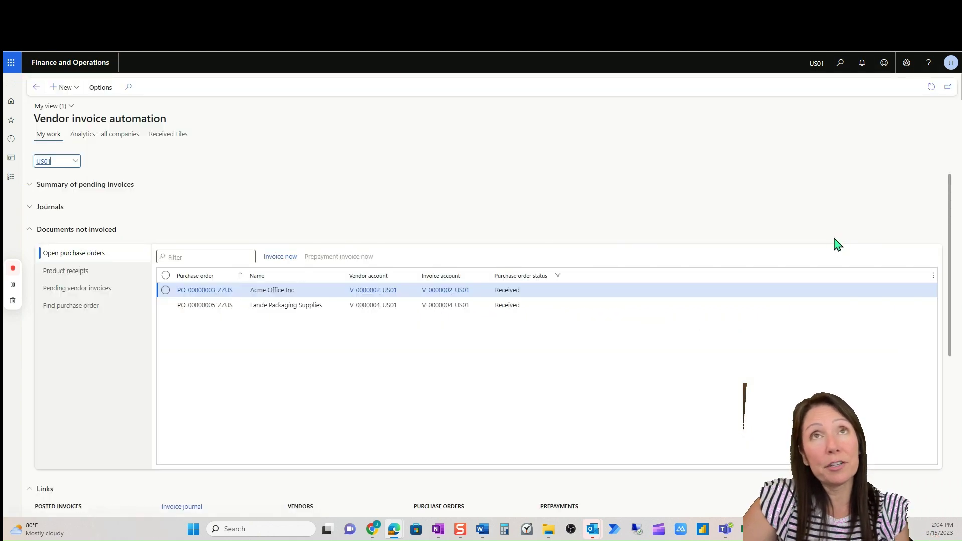
scroll(30, 243, down, 5)
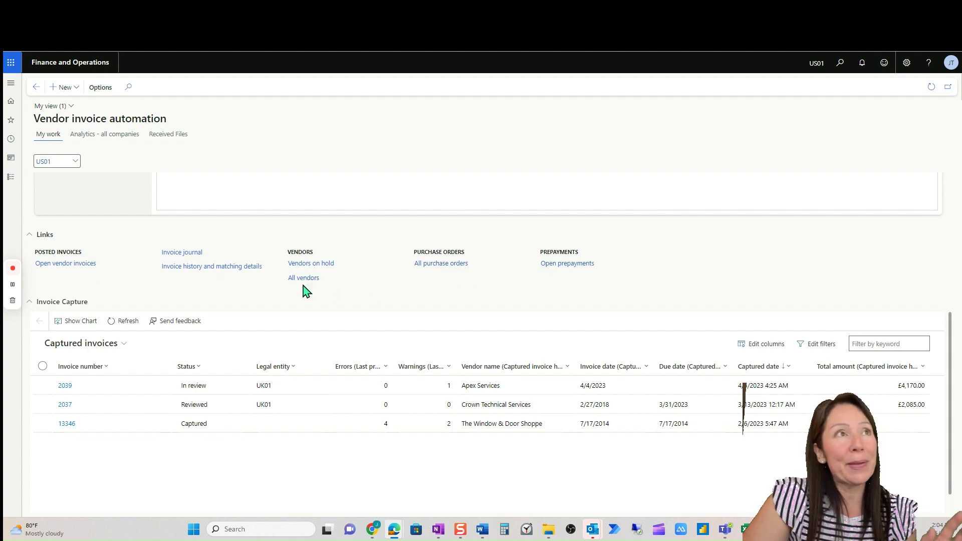
Open the invoice journal, select RANDOM0004, and preview its Original invoice attachment
click(194, 254)
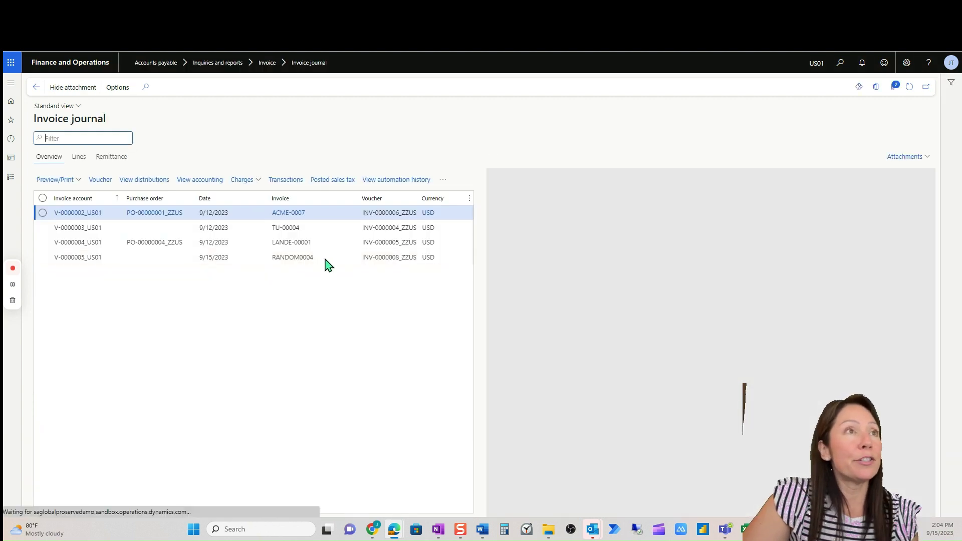
click(326, 259)
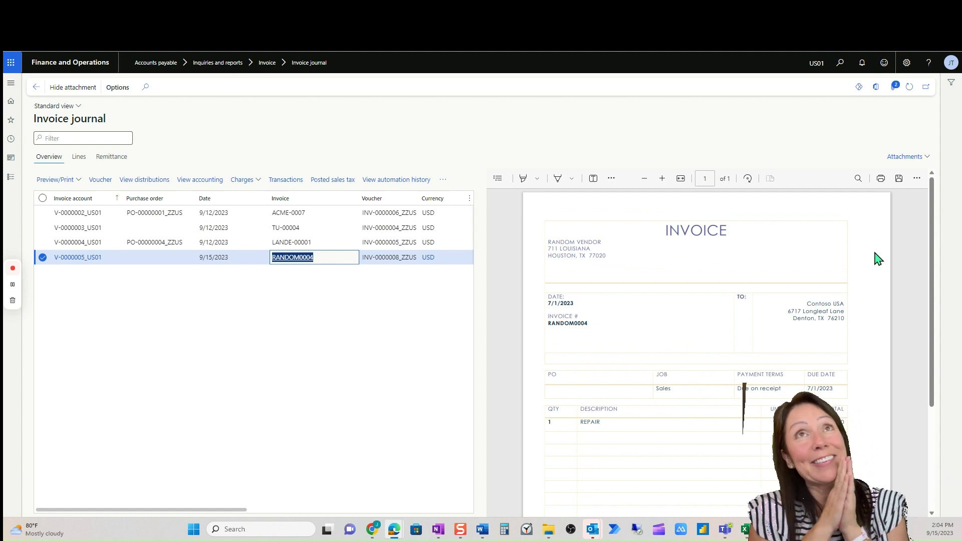
click(897, 91)
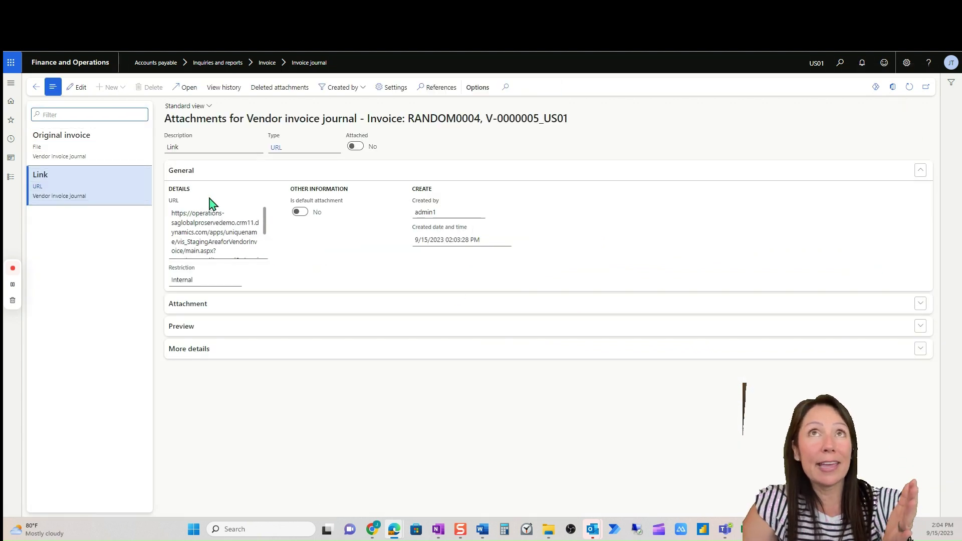
click(88, 134)
click(258, 327)
scroll(360, 404, down, 3)
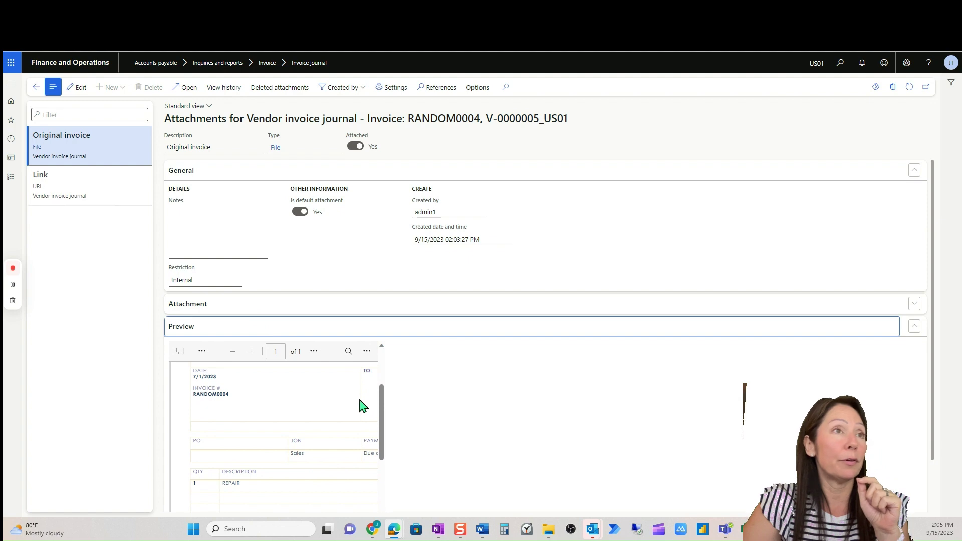
click(36, 86)
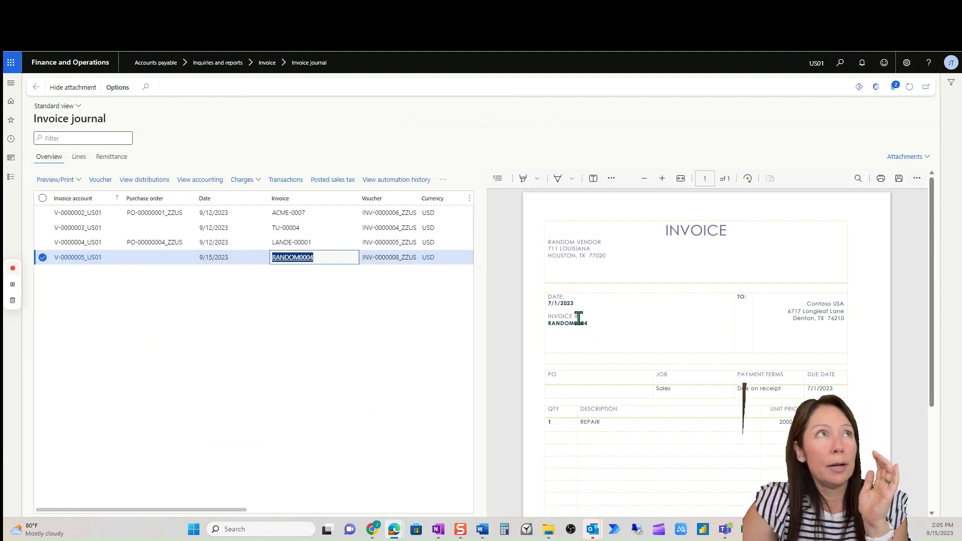